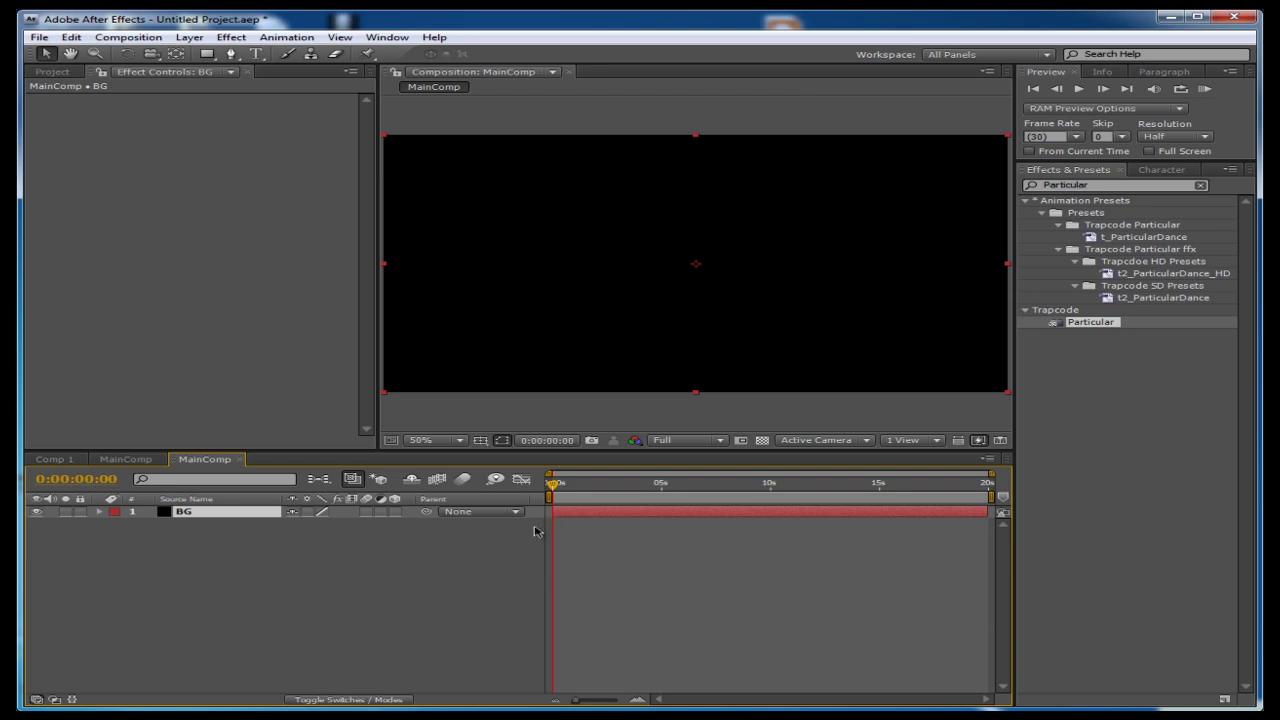
Create a black comp-sized solid layer named "Trapcode Particular" above the BG layer
left_click(380, 597)
key("ctrl+y")
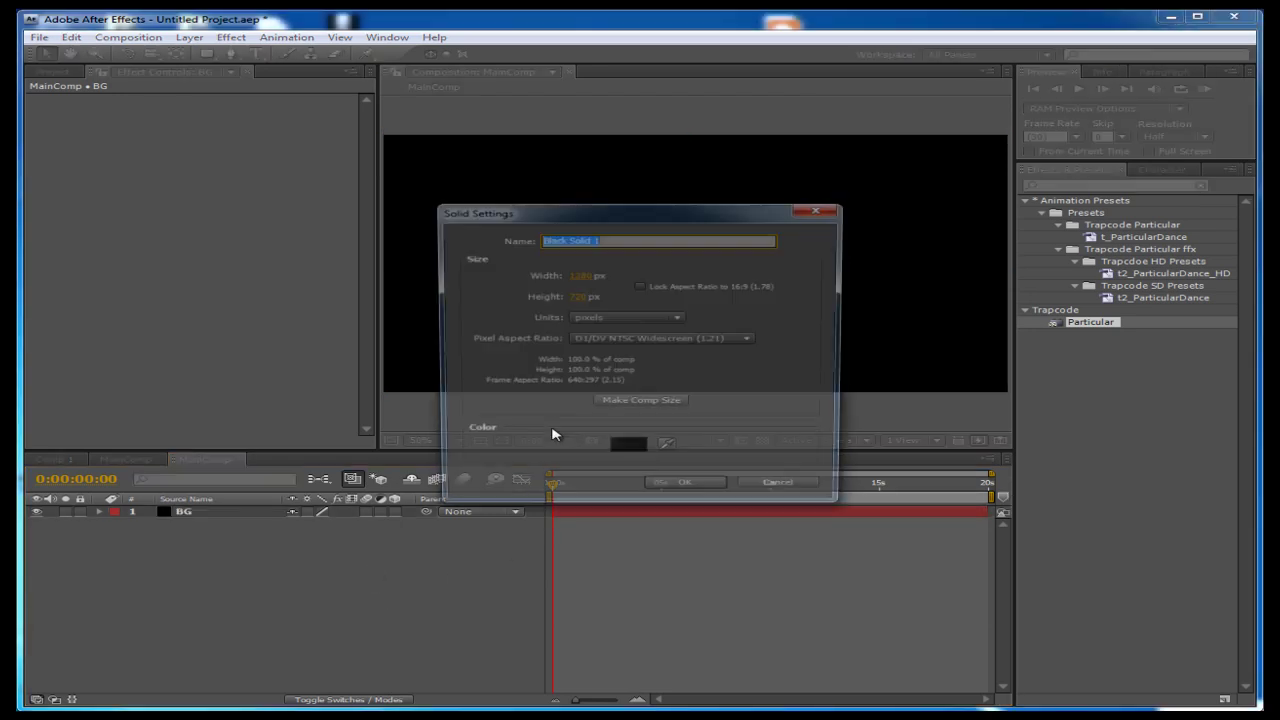
type("Trapco")
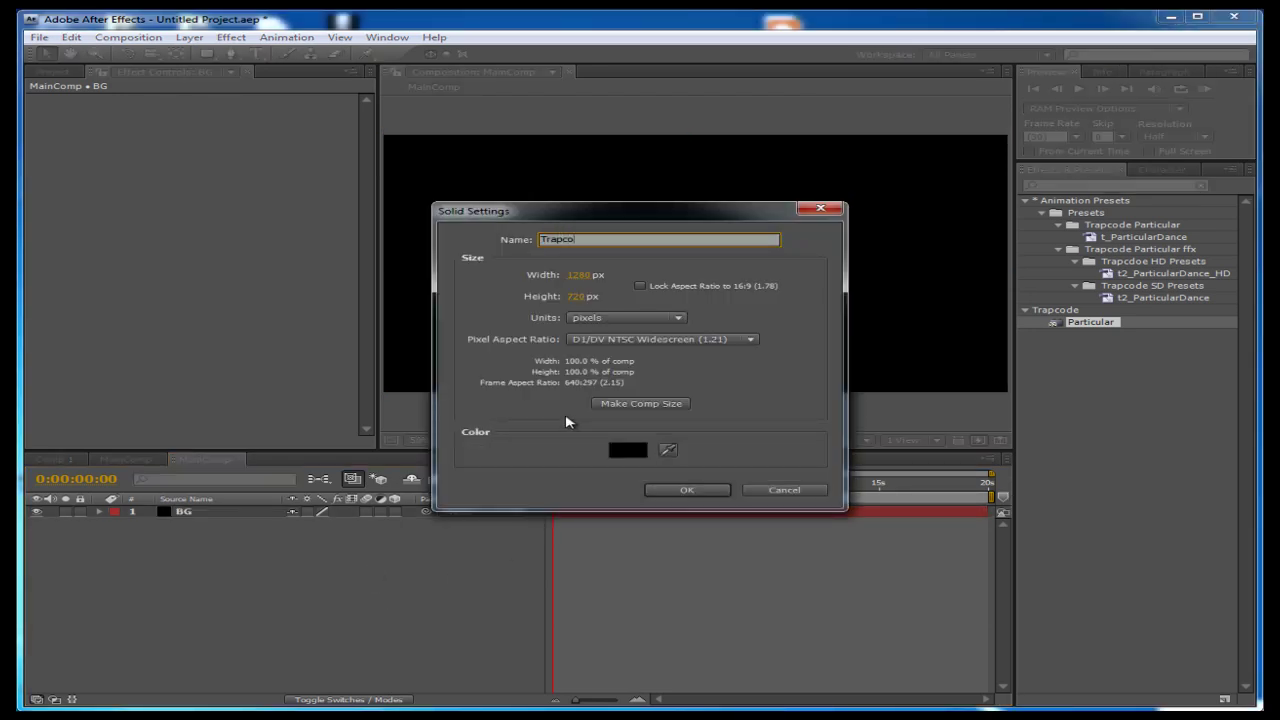
type("de Particular")
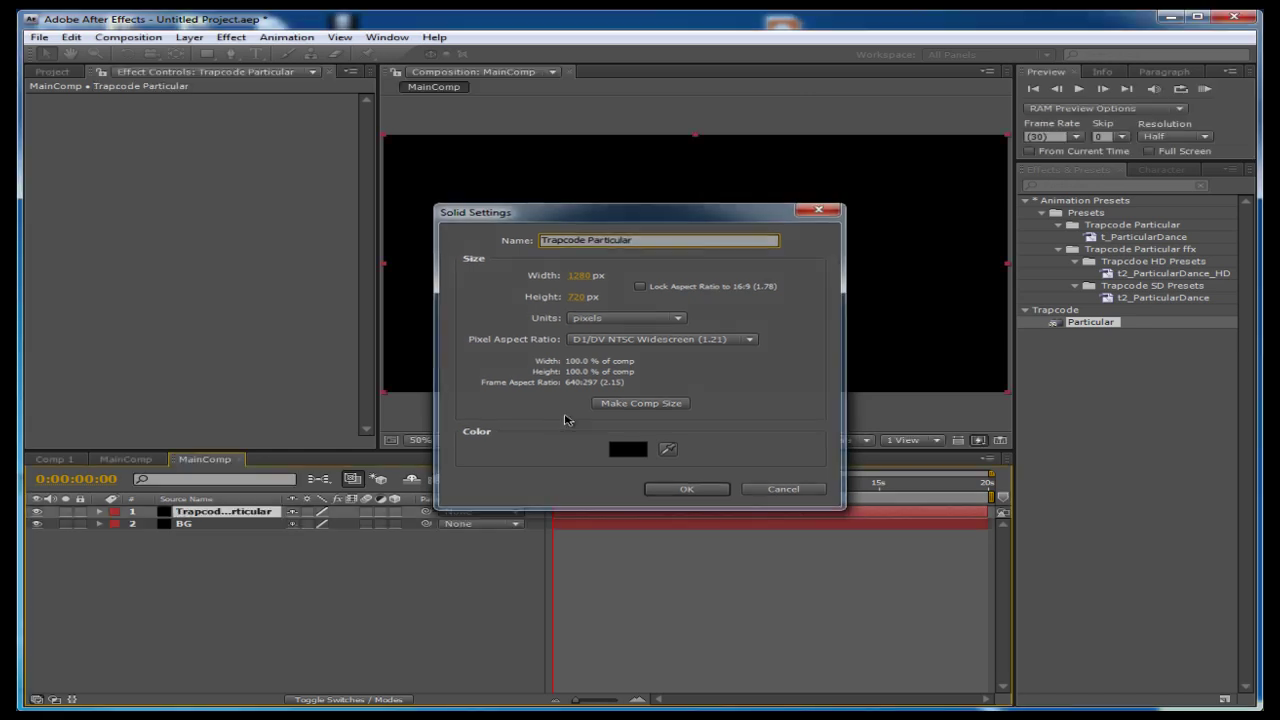
key("Return")
Apply the Trapcode Particular effect to the Trapcode Particular layer and move the current time to 0:00:03:13
double_click(1096, 184)
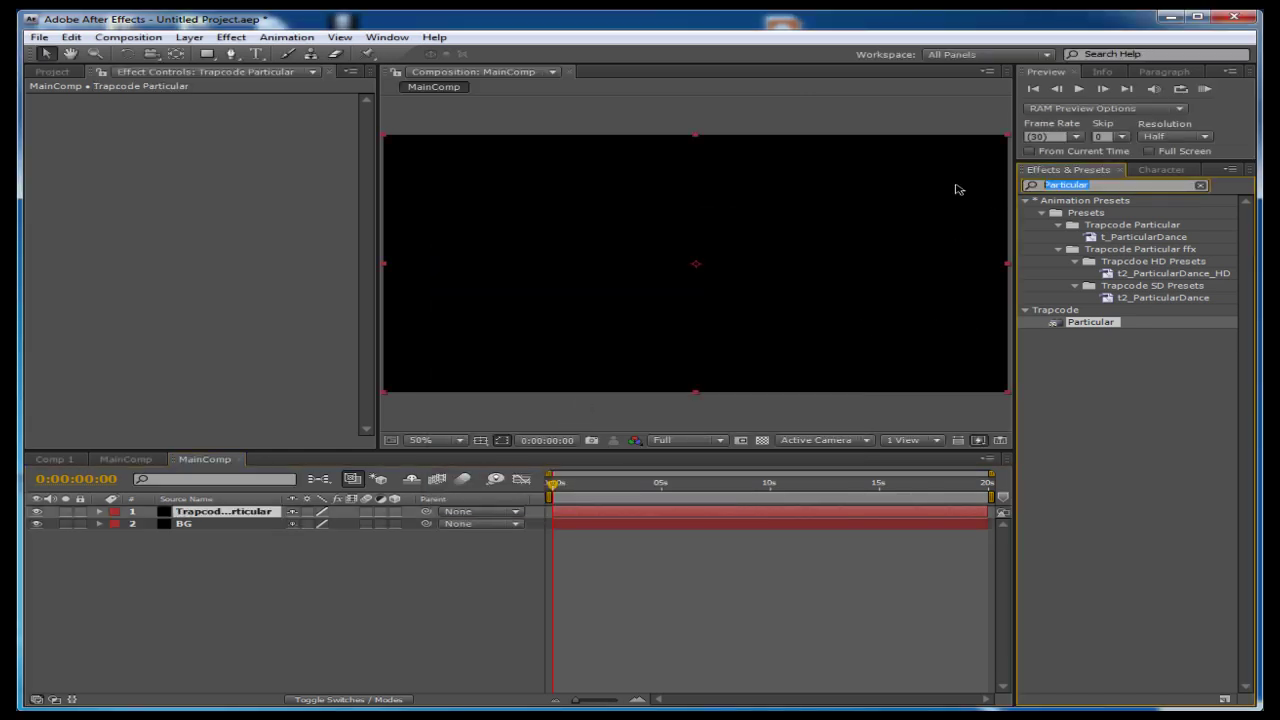
type("Particular")
left_click_drag(1090, 322, 232, 515)
left_click_drag(562, 487, 628, 485)
Add a camera with the 50mm preset and a null object to MainComp
left_click(189, 37)
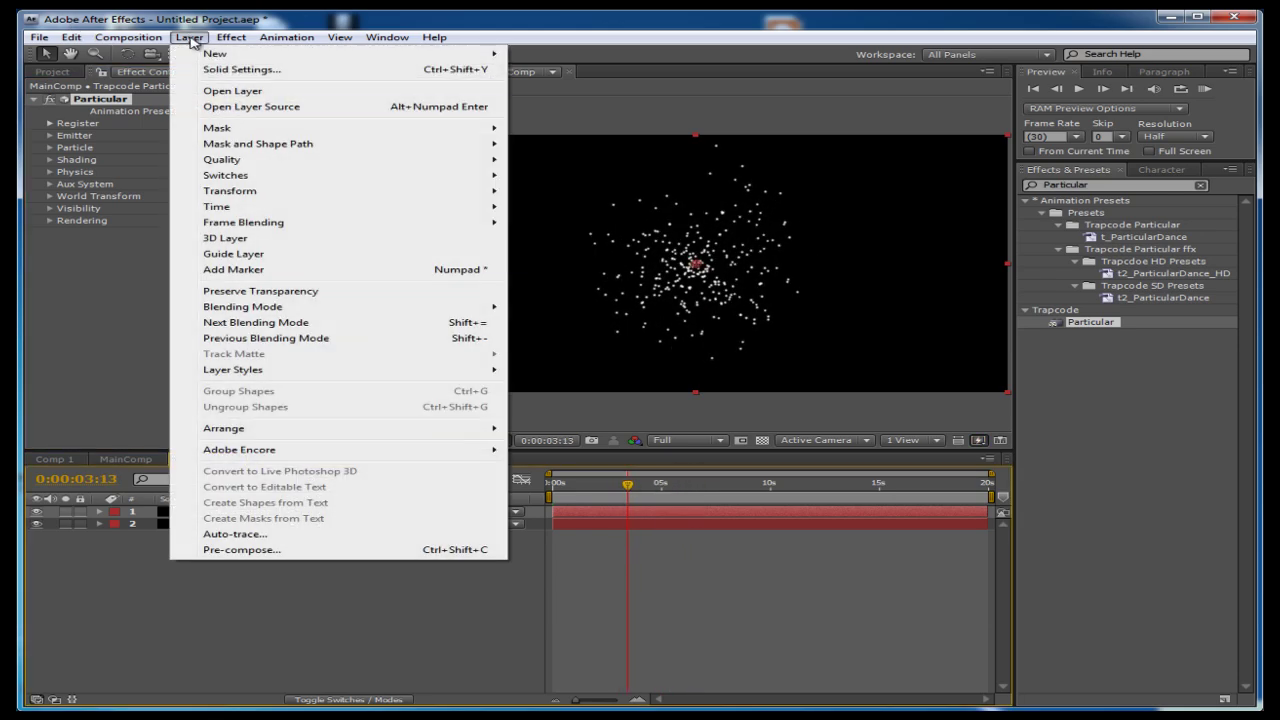
mouse_move(218, 54)
left_click(548, 102)
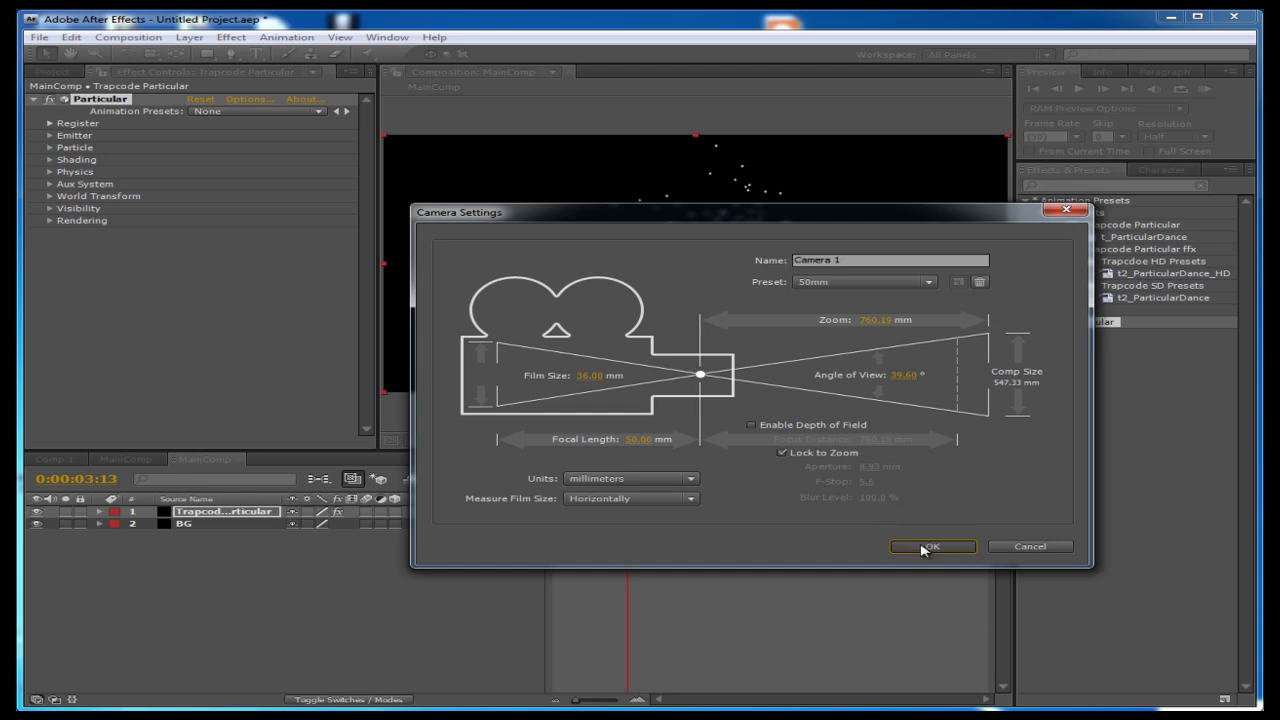
left_click(930, 546)
left_click(190, 38)
mouse_move(199, 58)
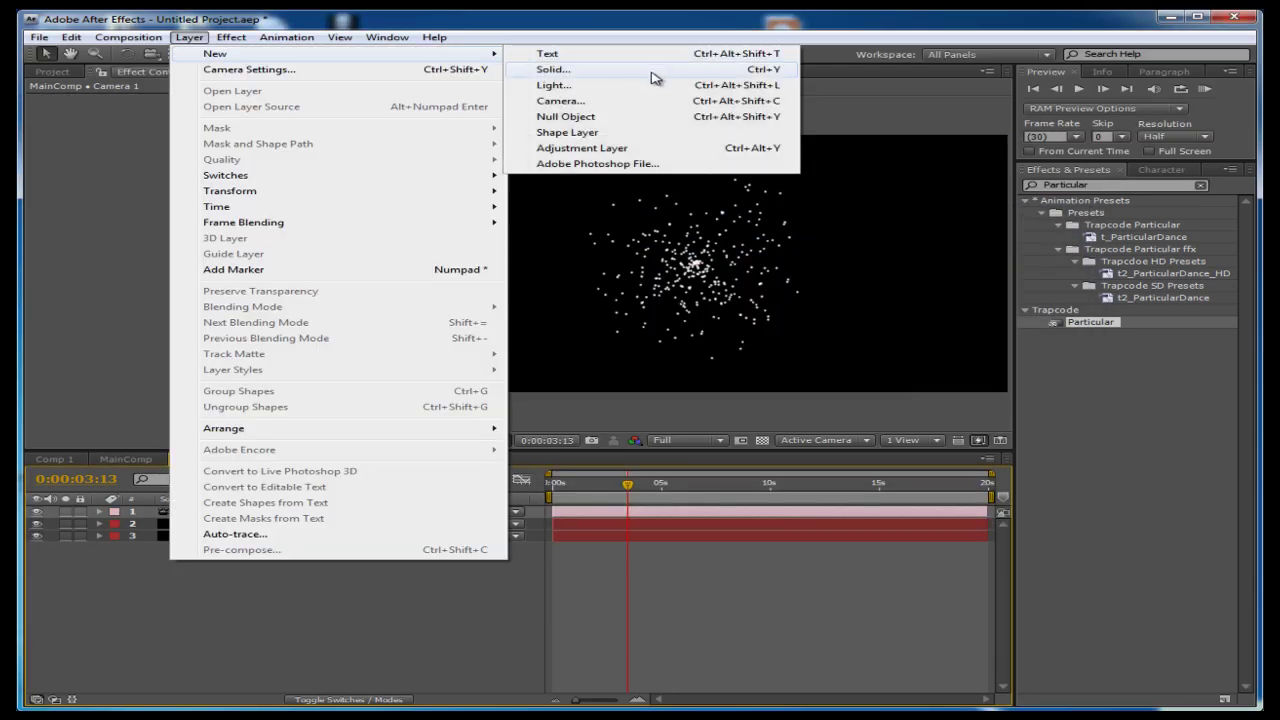
left_click(566, 117)
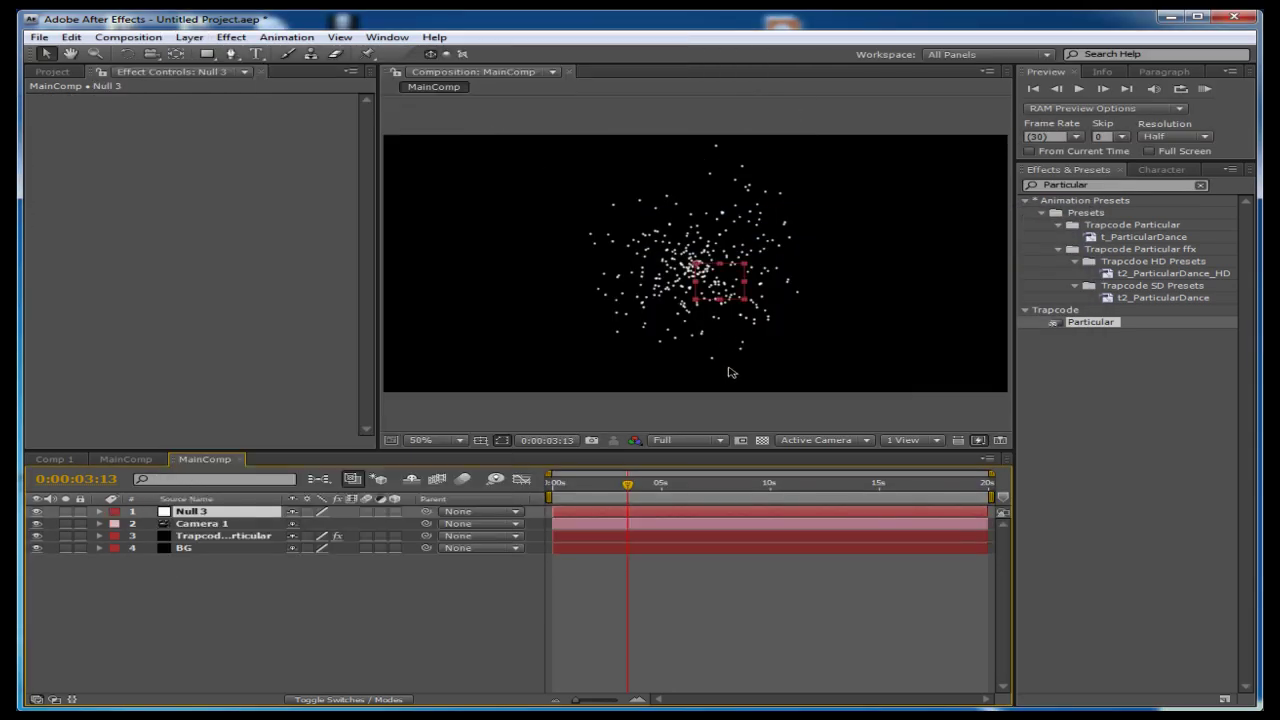
Add a Point light named "Emitter 1" at 100% intensity with Casts Shadows off
left_click(190, 37)
mouse_move(196, 57)
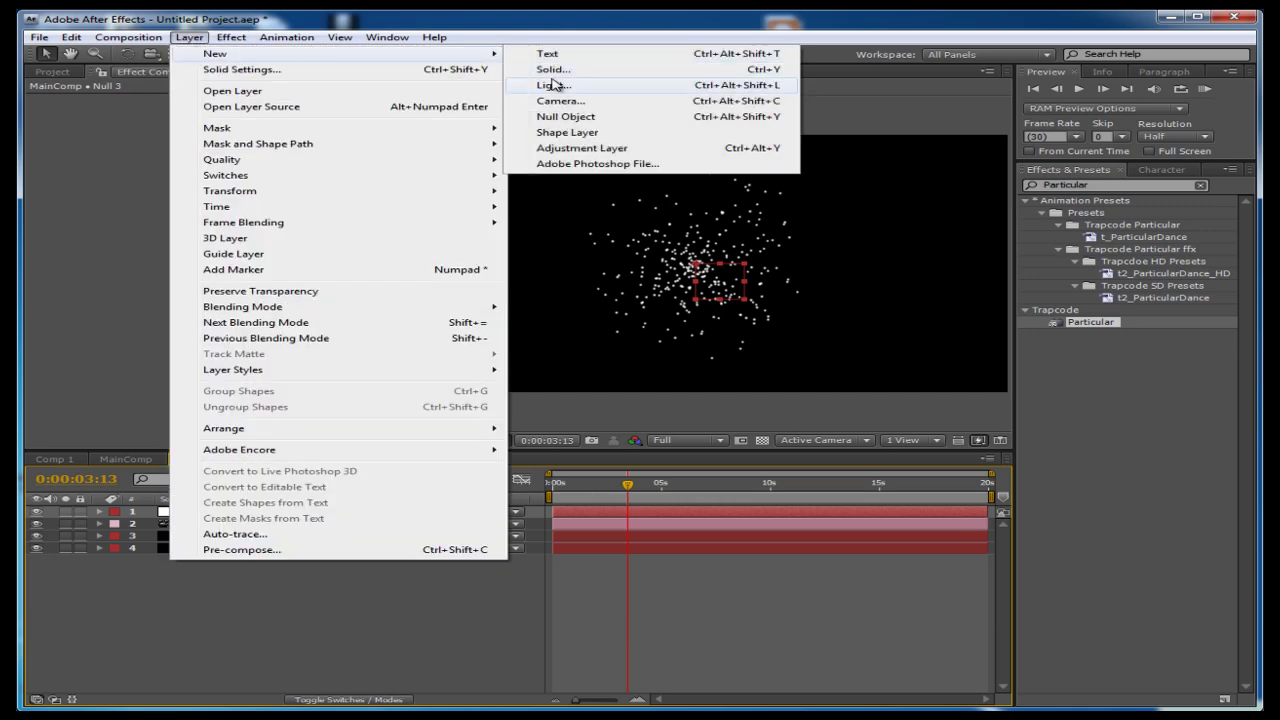
left_click(552, 85)
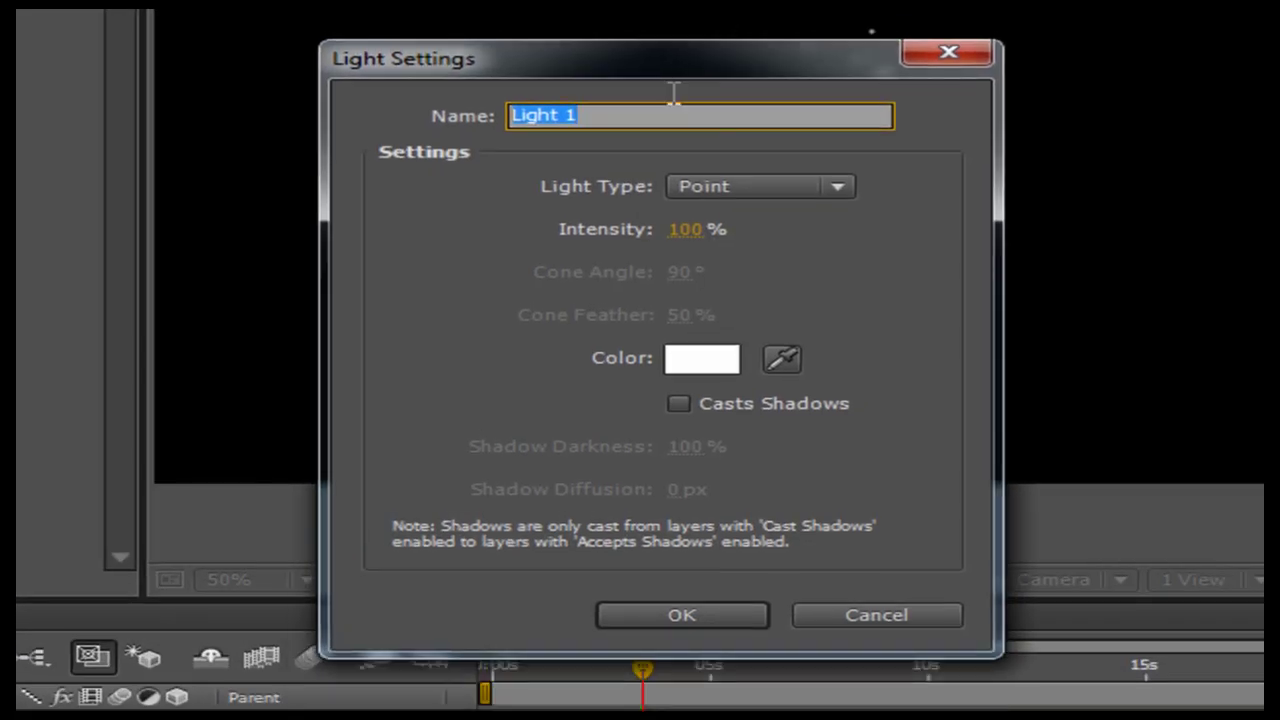
left_click(728, 188)
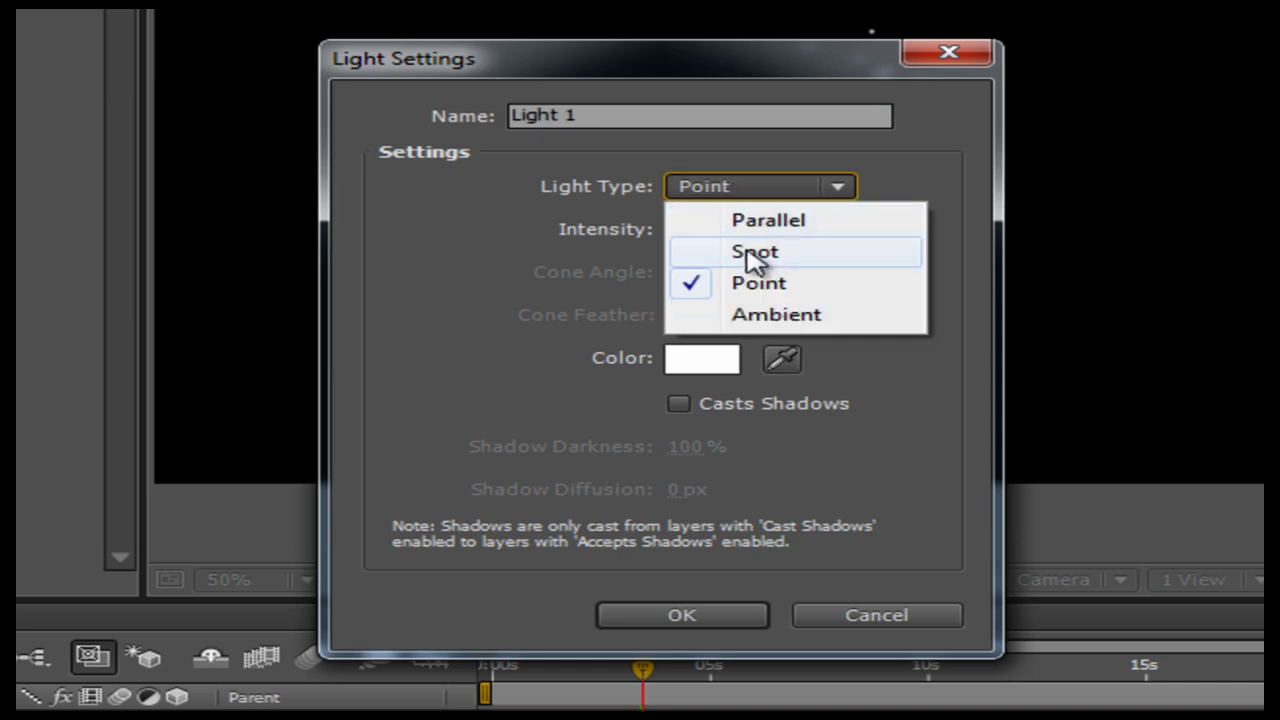
left_click(737, 284)
left_click(663, 120)
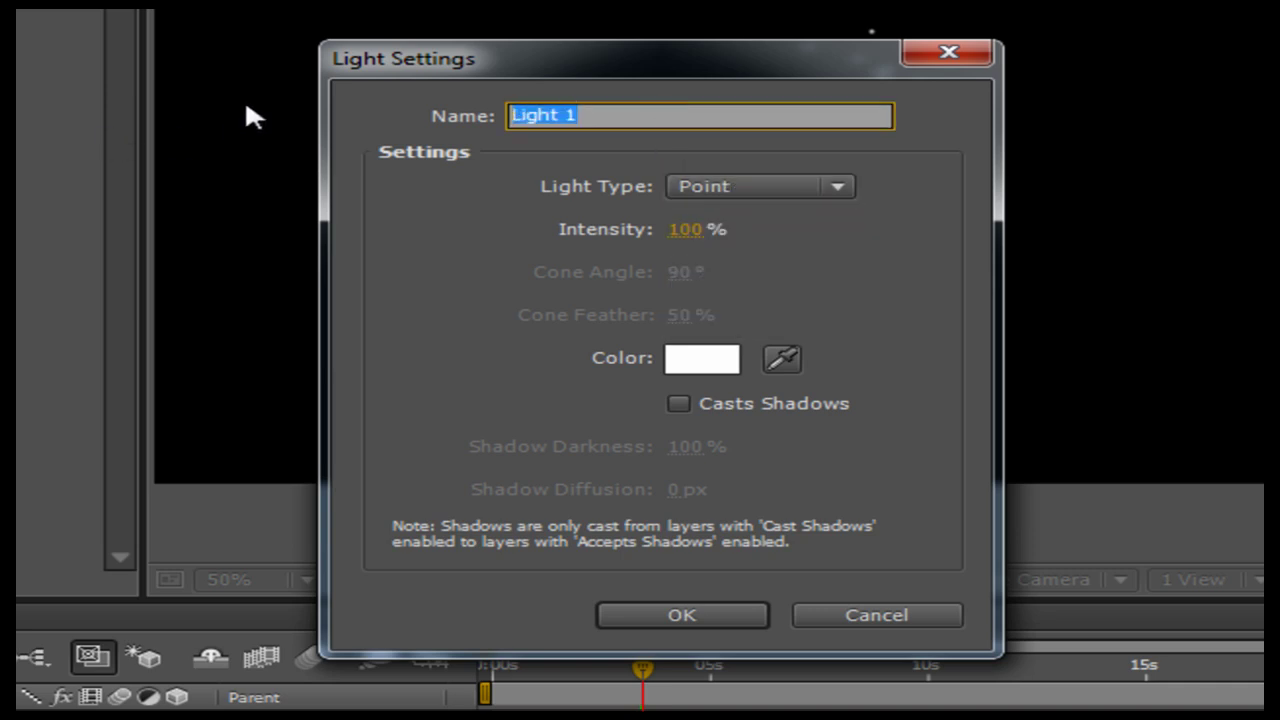
type("Emitter")
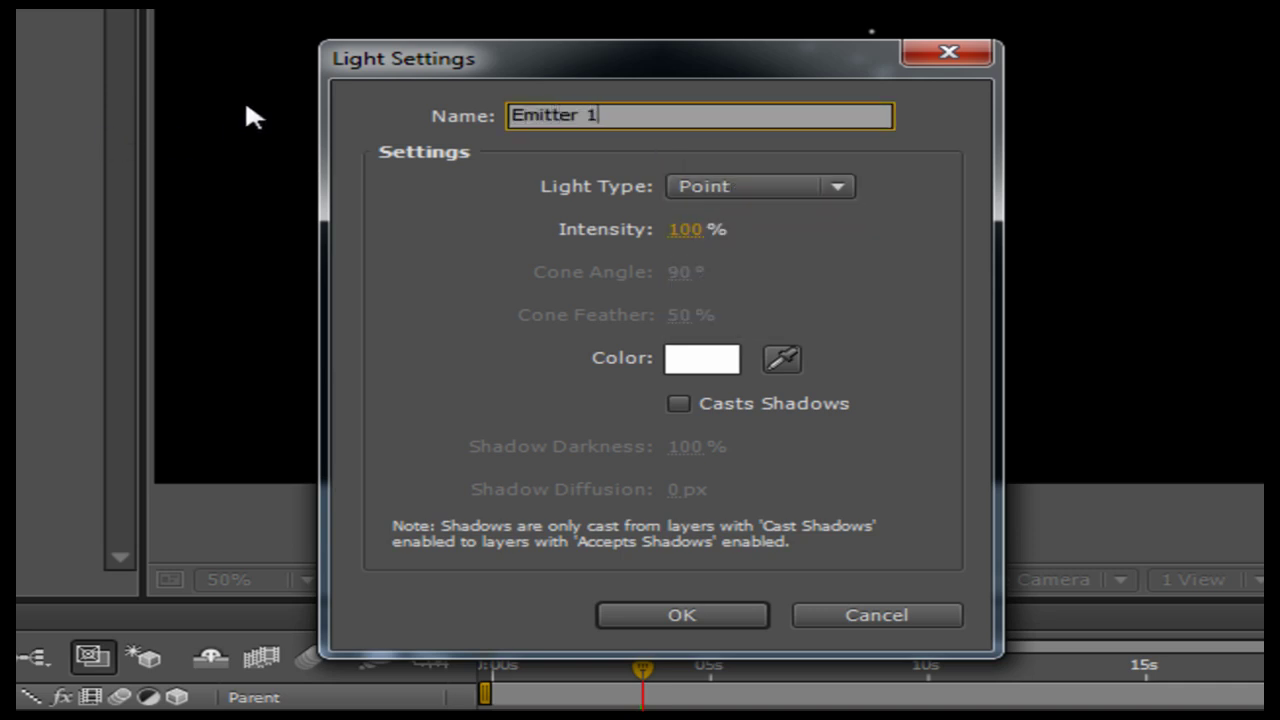
left_click(679, 403)
left_click(680, 403)
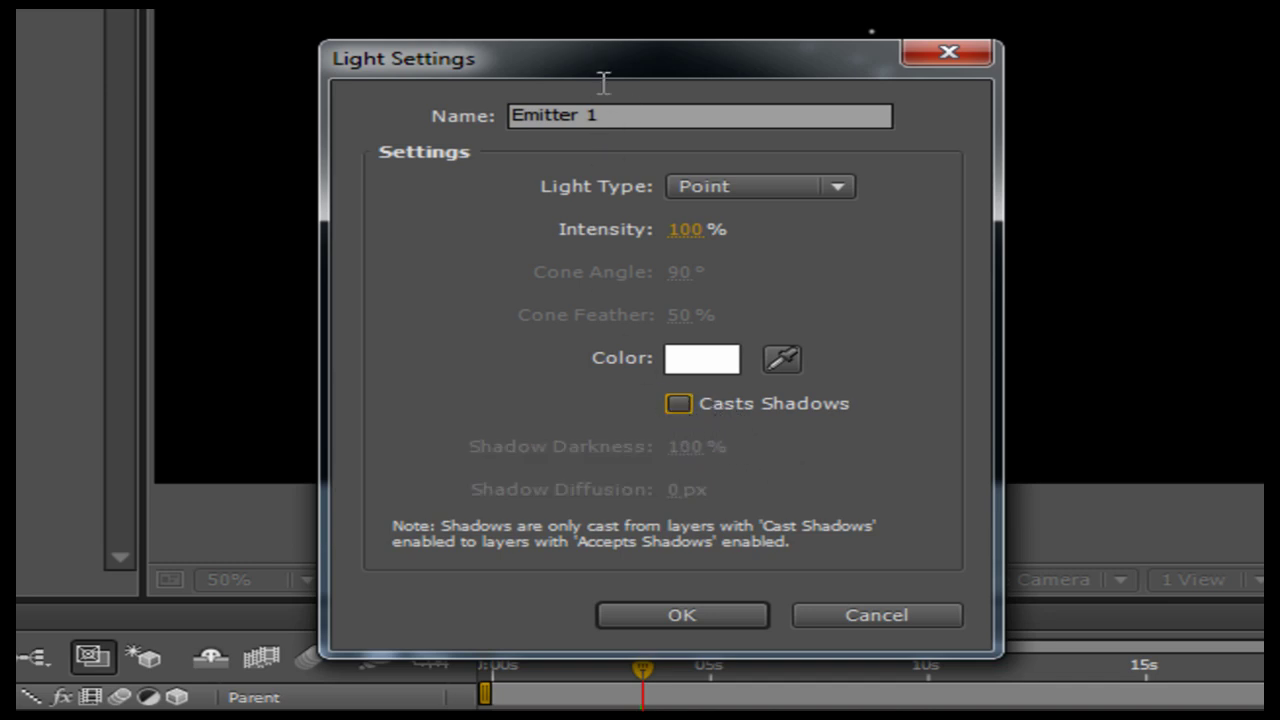
left_click_drag(610, 116, 514, 115)
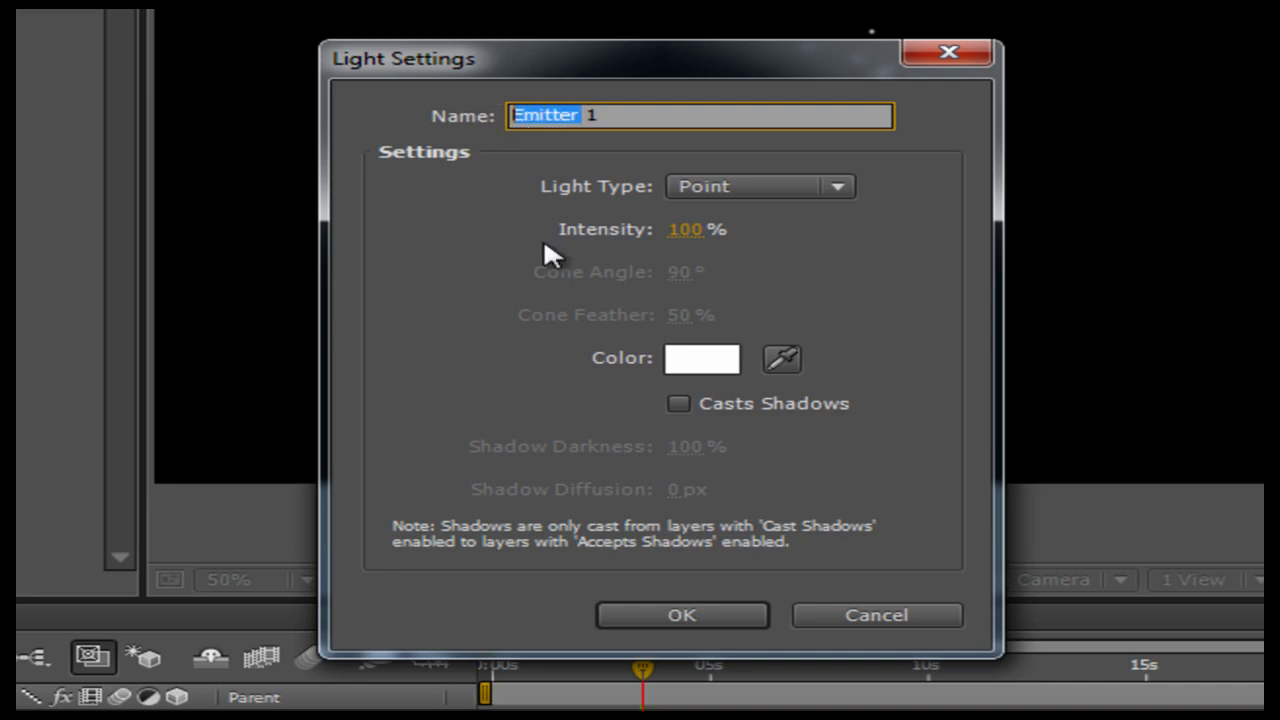
left_click(730, 609)
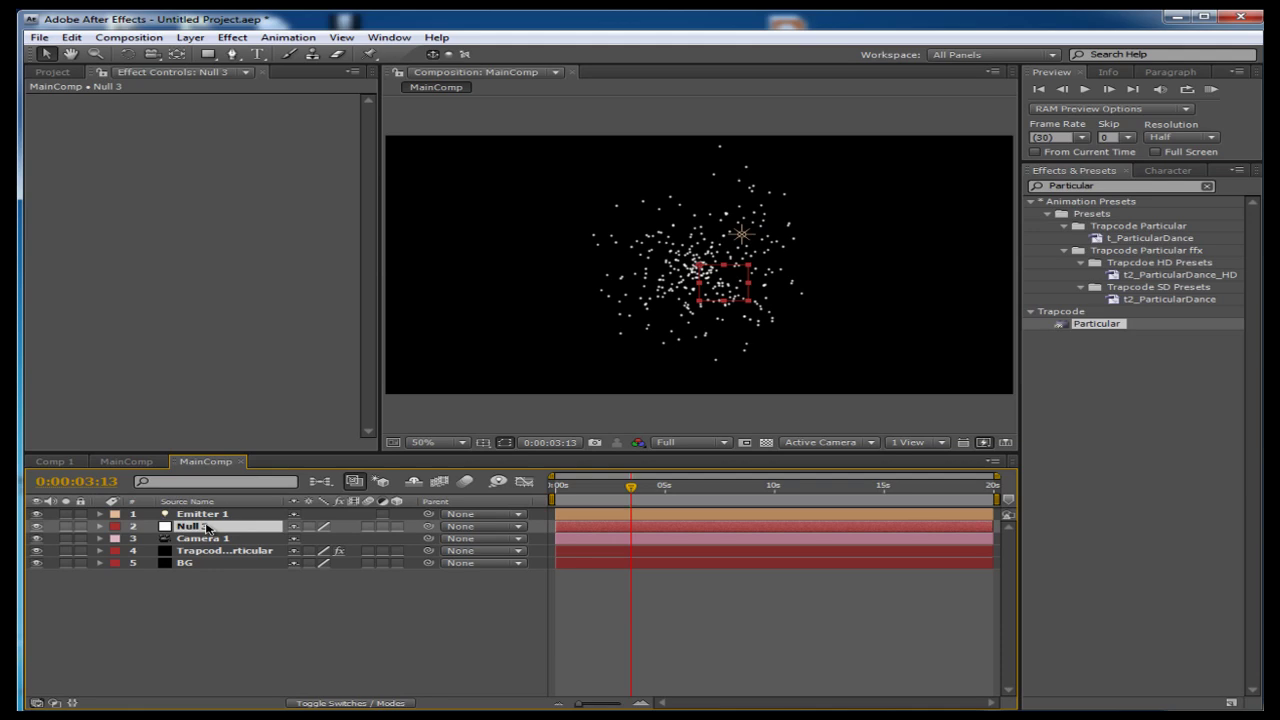
Turn the null object into a 3D layer
left_click(205, 539)
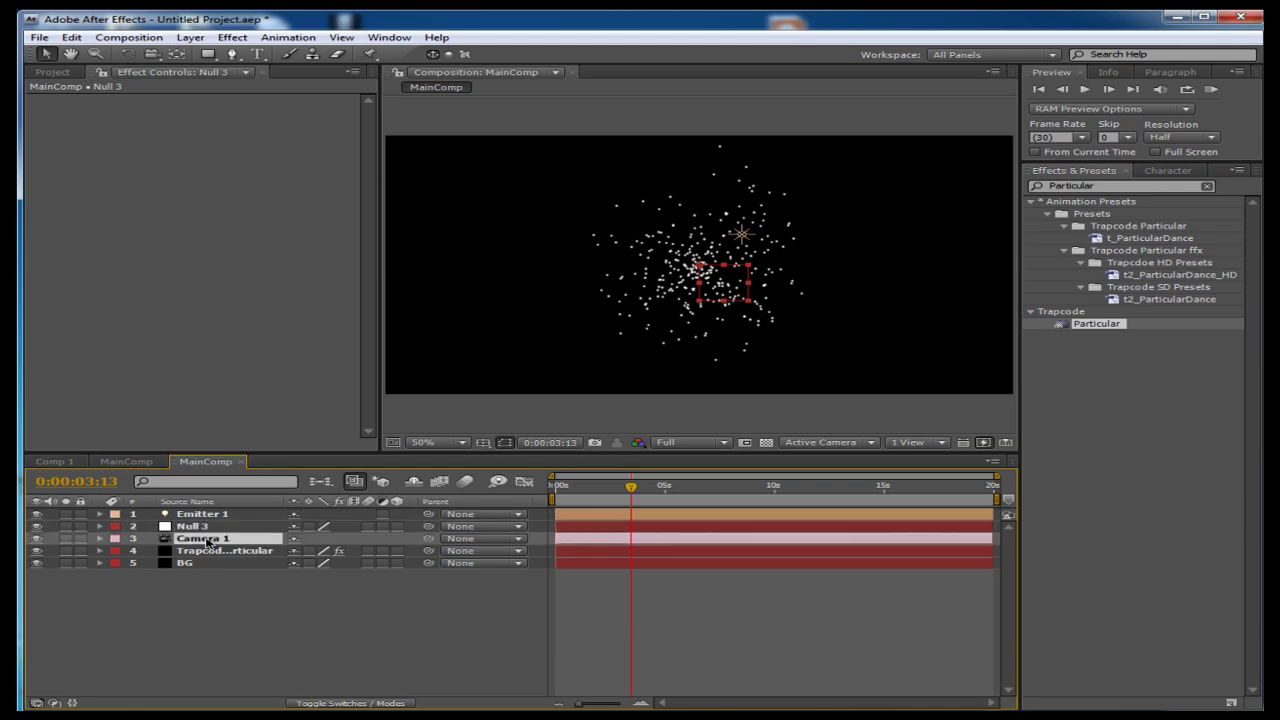
left_click(205, 526)
left_click(205, 514)
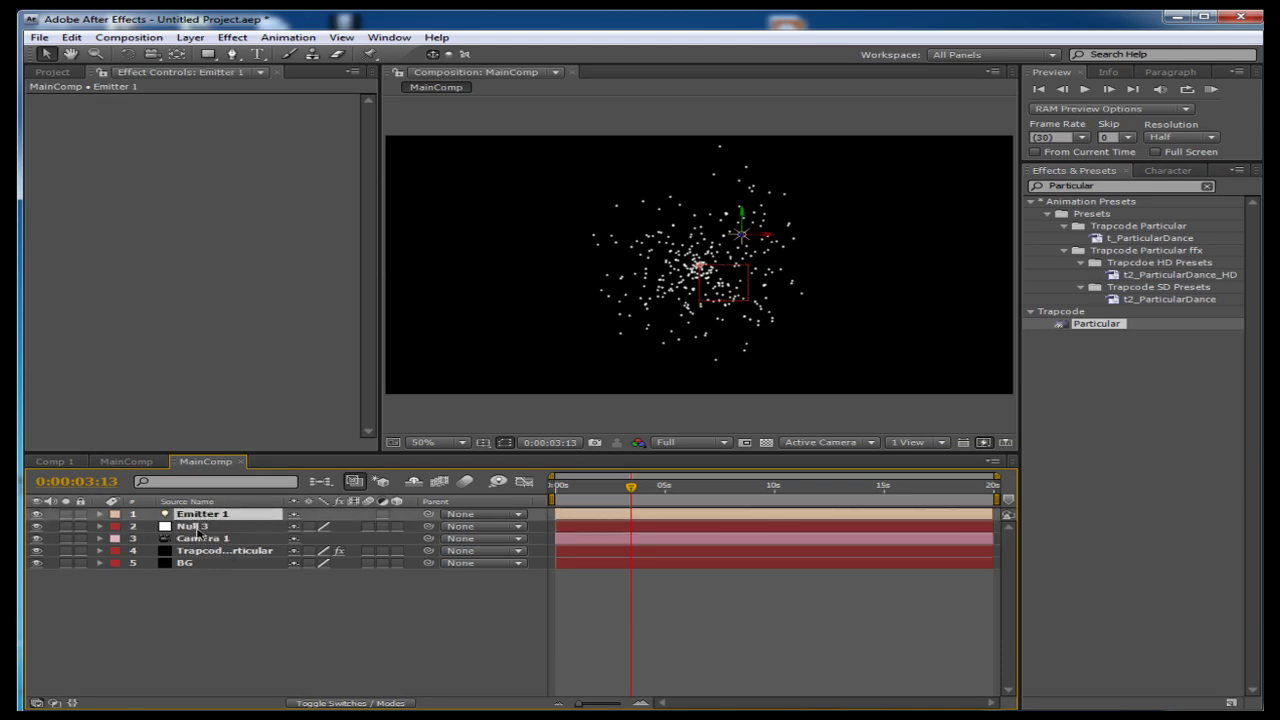
left_click(199, 528)
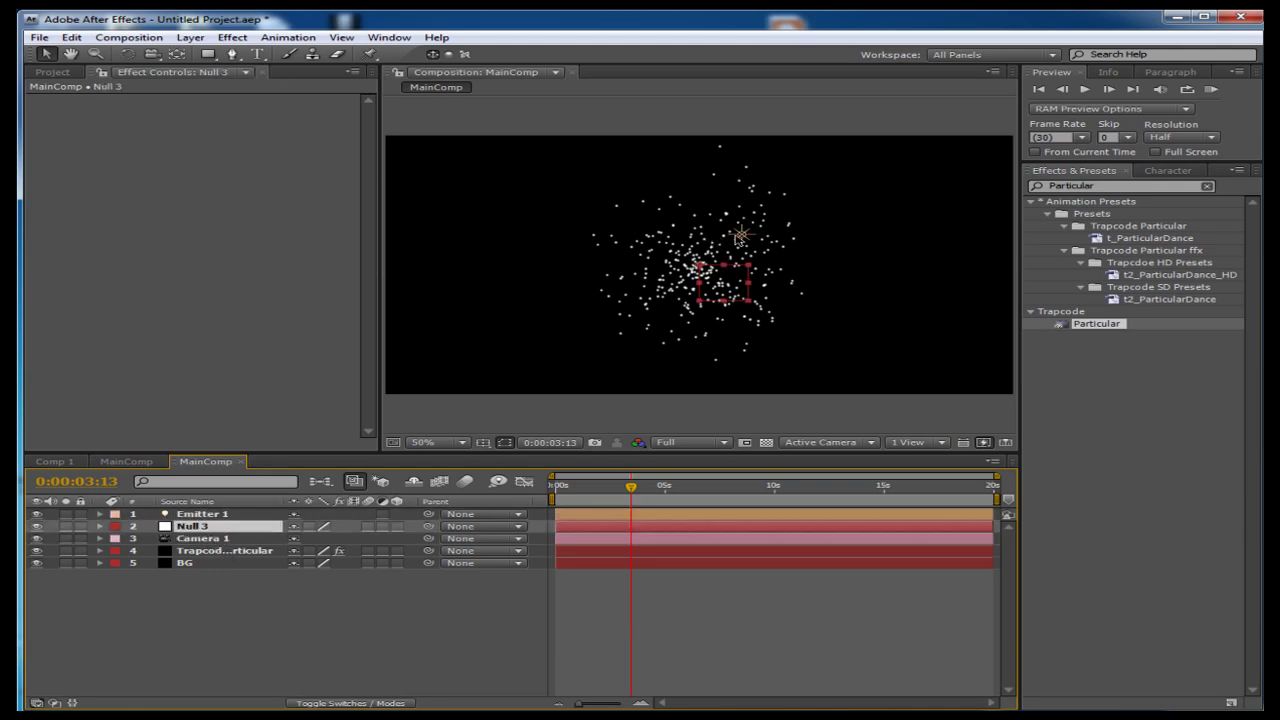
left_click(741, 237)
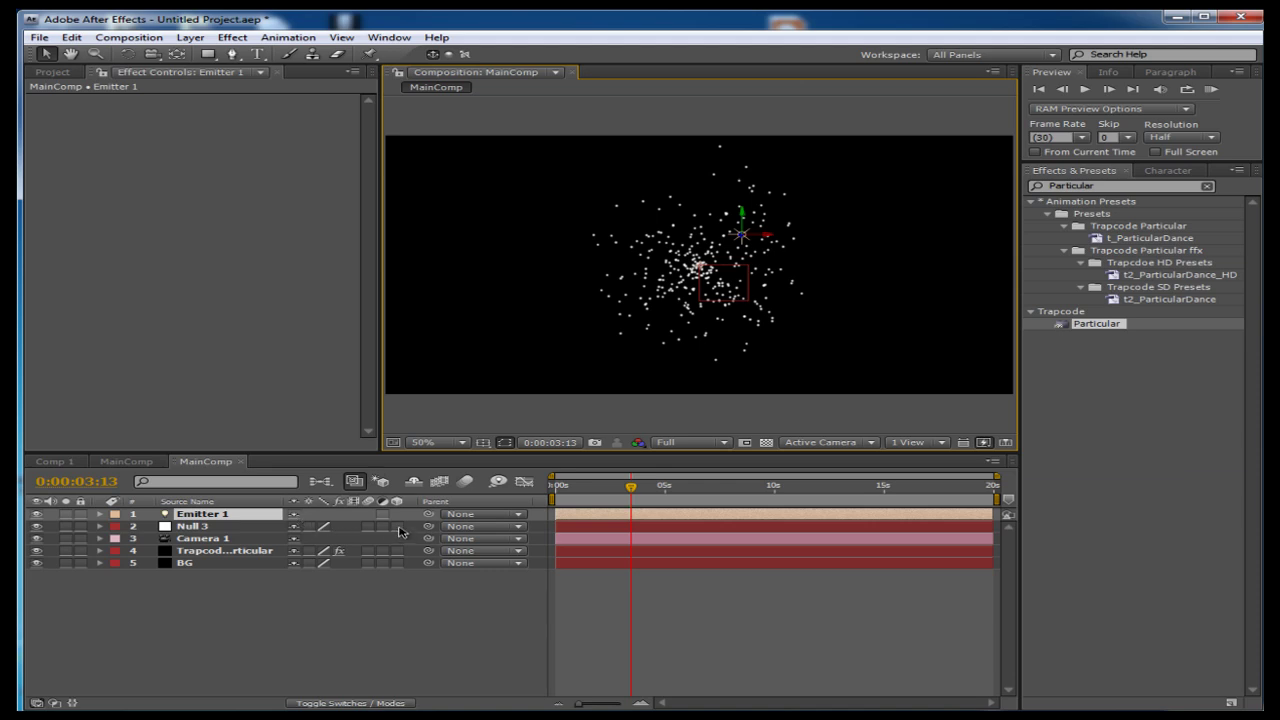
left_click(226, 529)
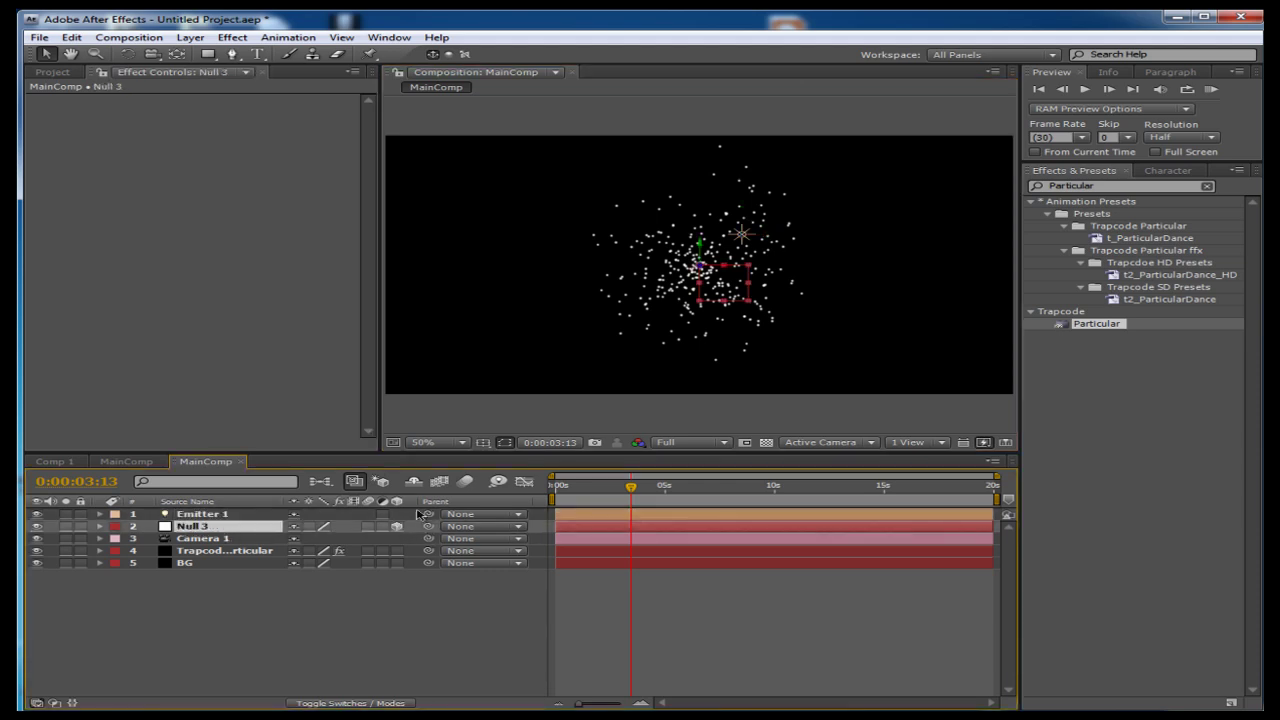
Reveal the Position of the Emitter 1 light and the null, and set the light's Z position to 0
left_click(188, 515)
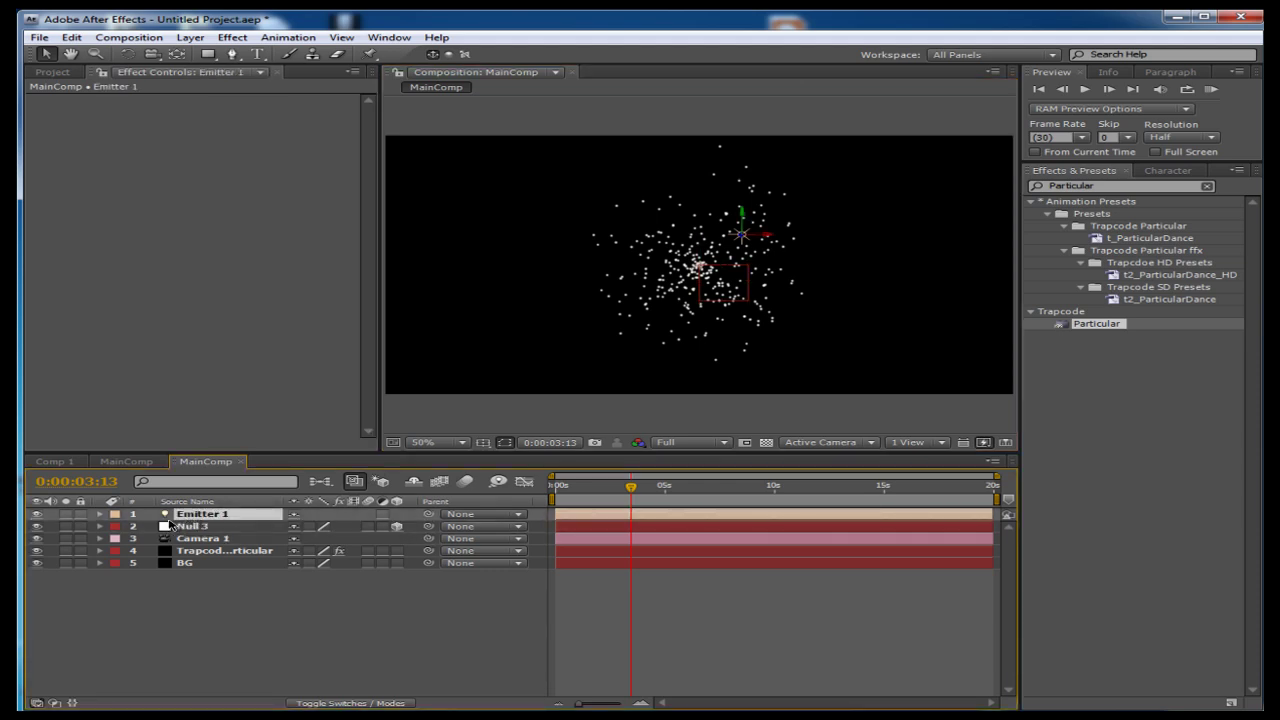
left_click(188, 527, "ctrl")
key("p")
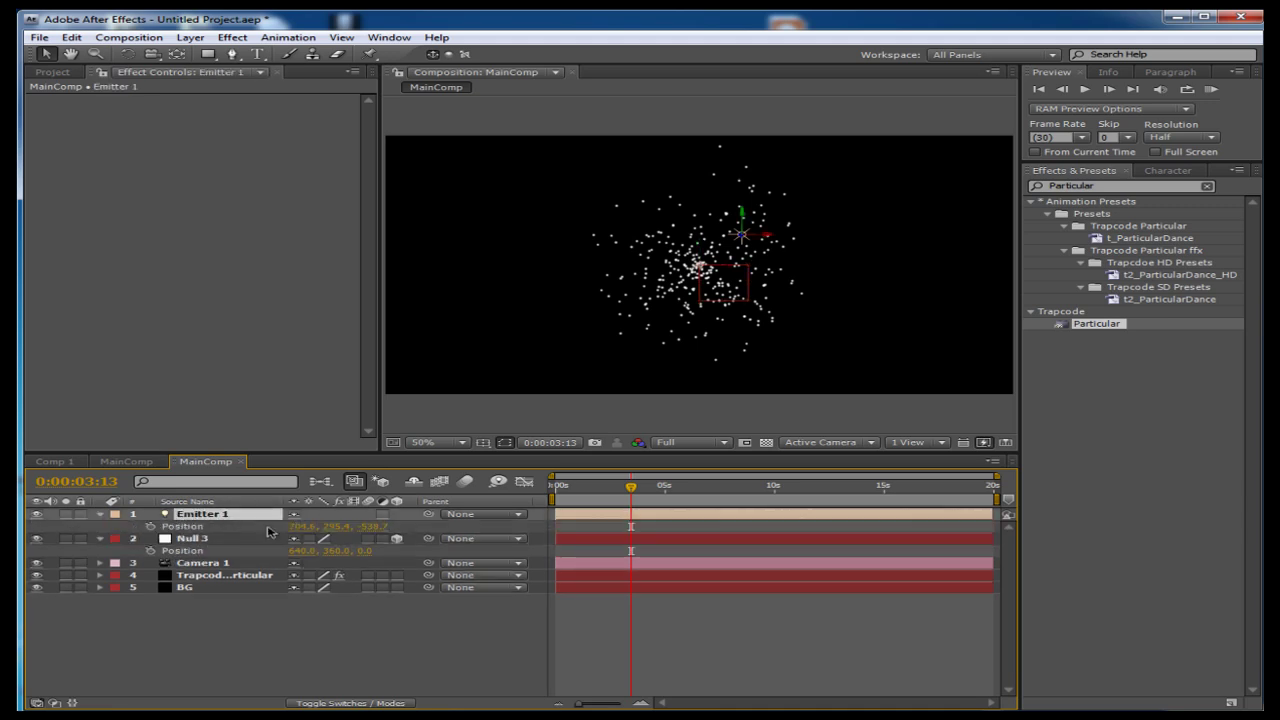
left_click(370, 526)
type("0")
key("Return")
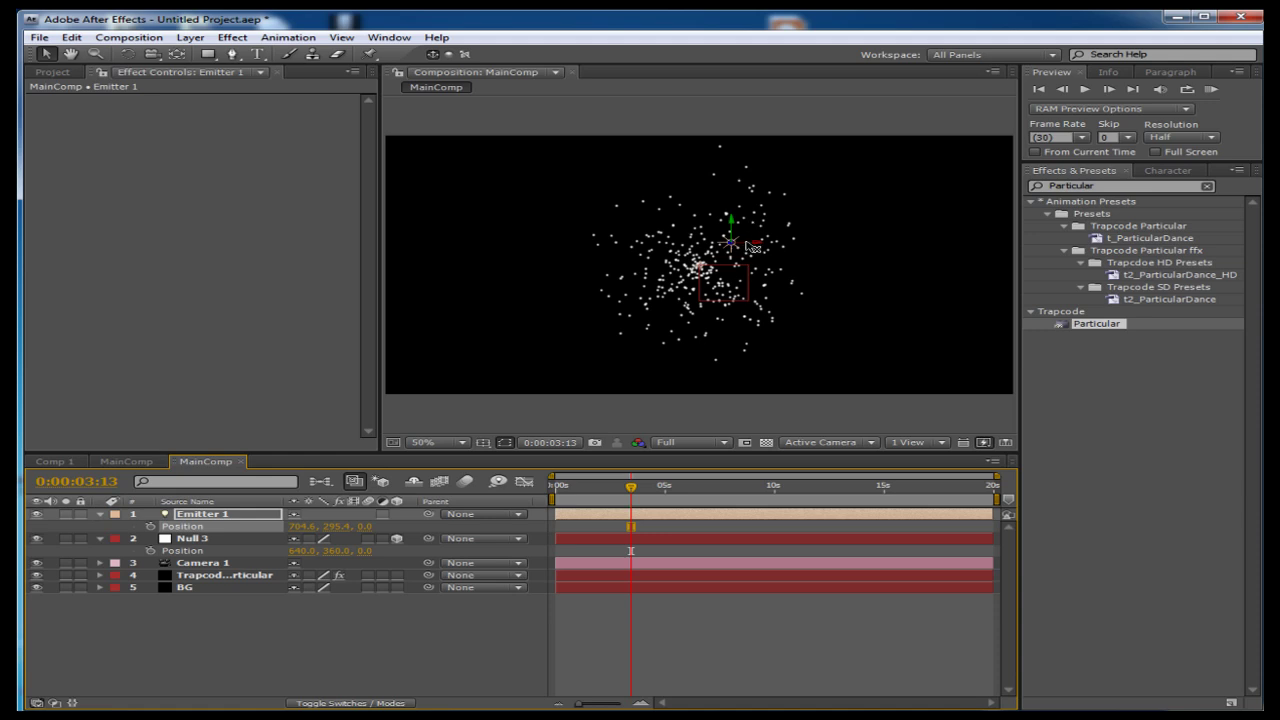
Move the Emitter 1 light onto the null by setting its X position to 640 and Y to 360
left_click_drag(750, 245, 698, 250)
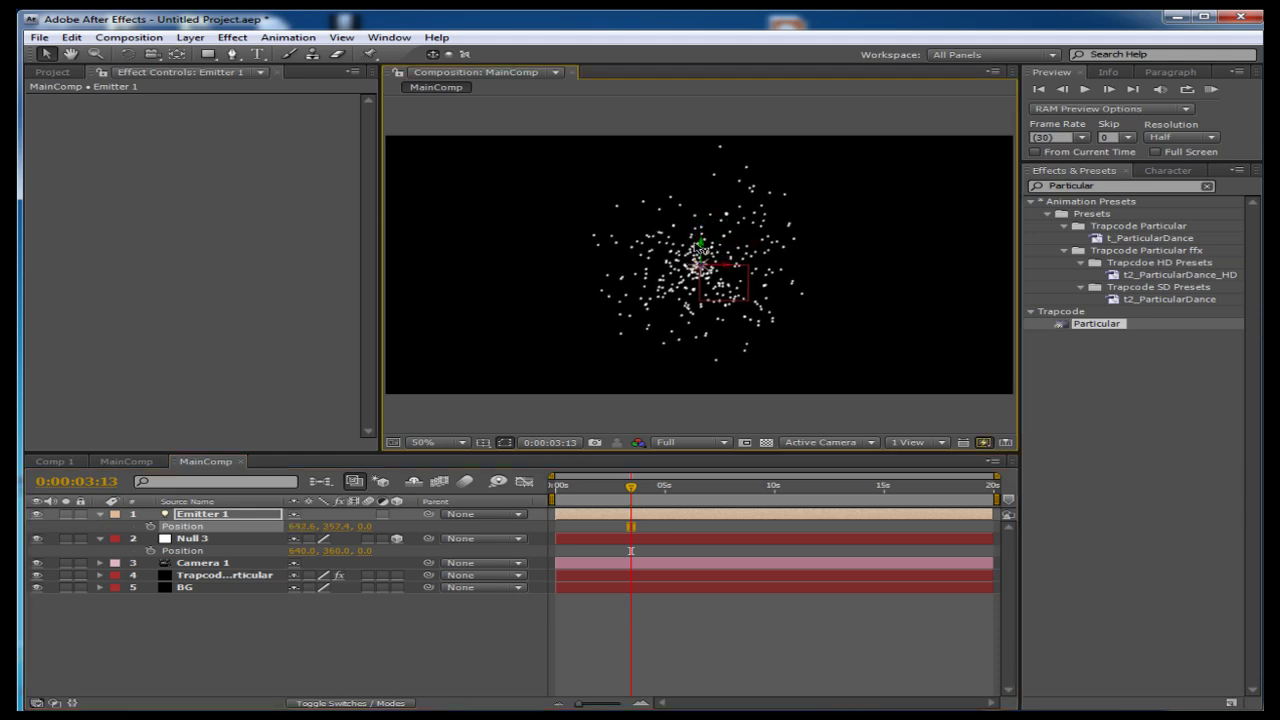
left_click(298, 525)
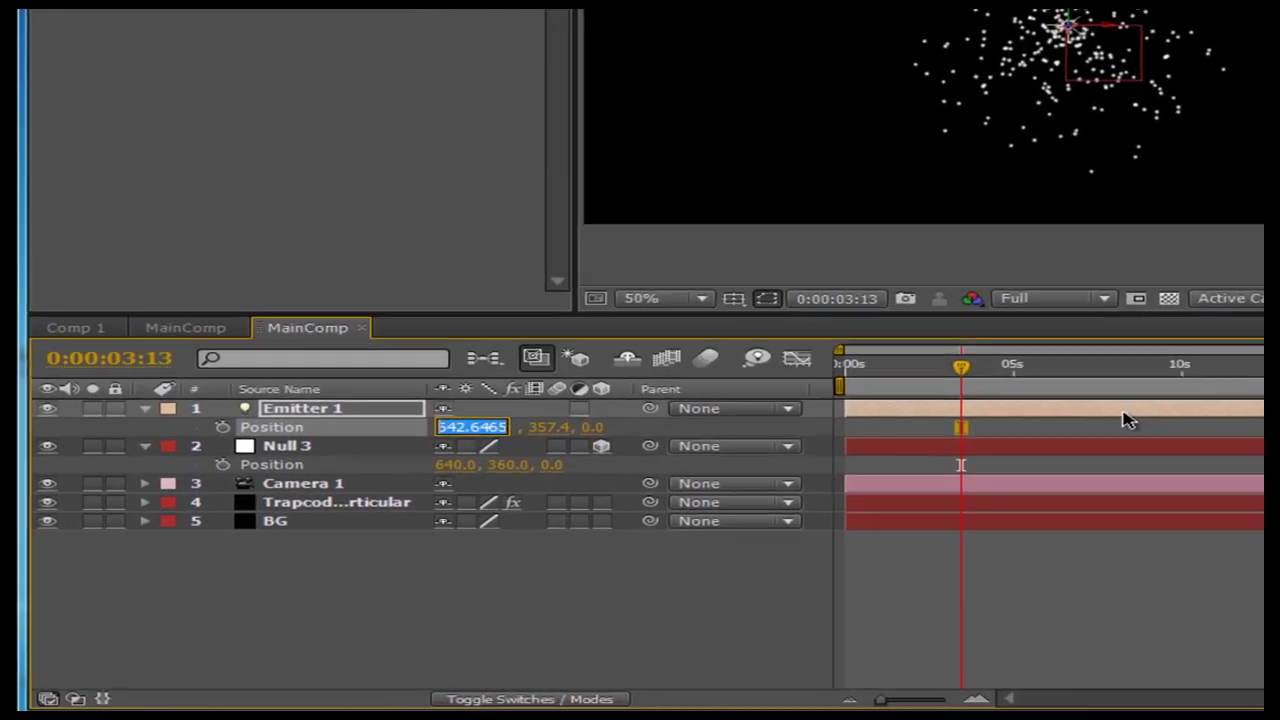
type("640")
key("Return")
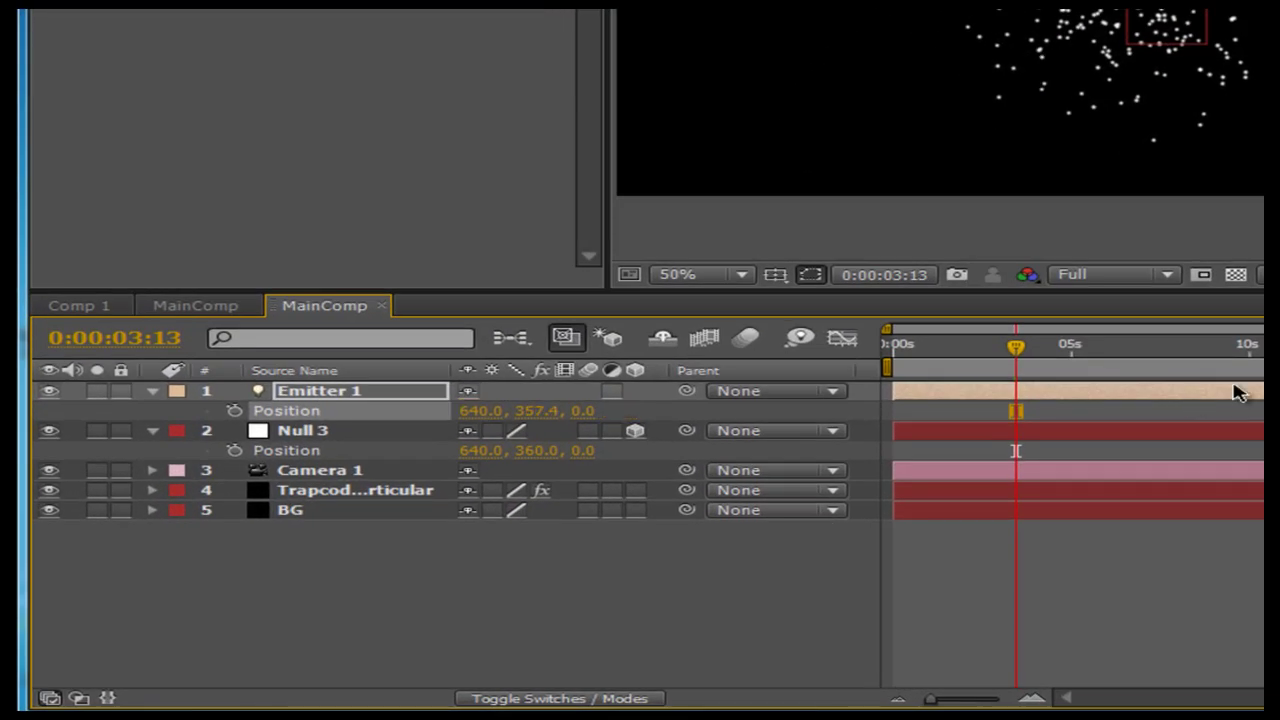
left_click(530, 413)
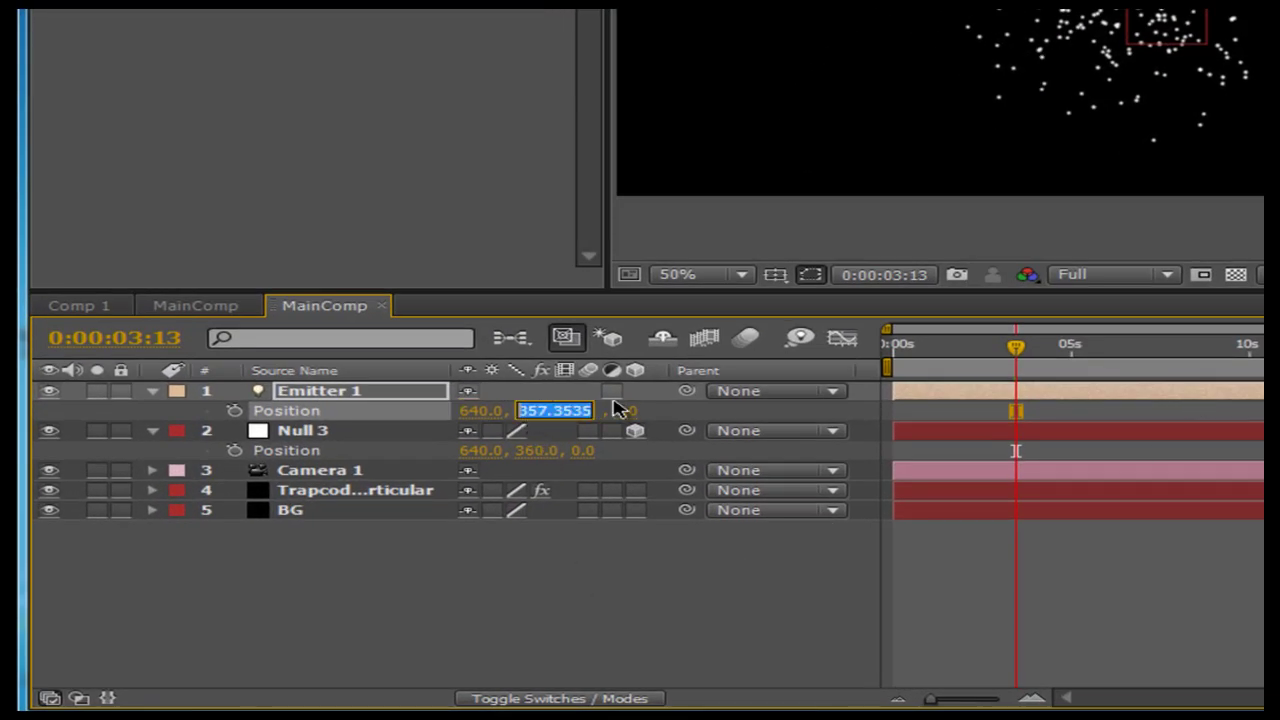
type("360")
key("Return")
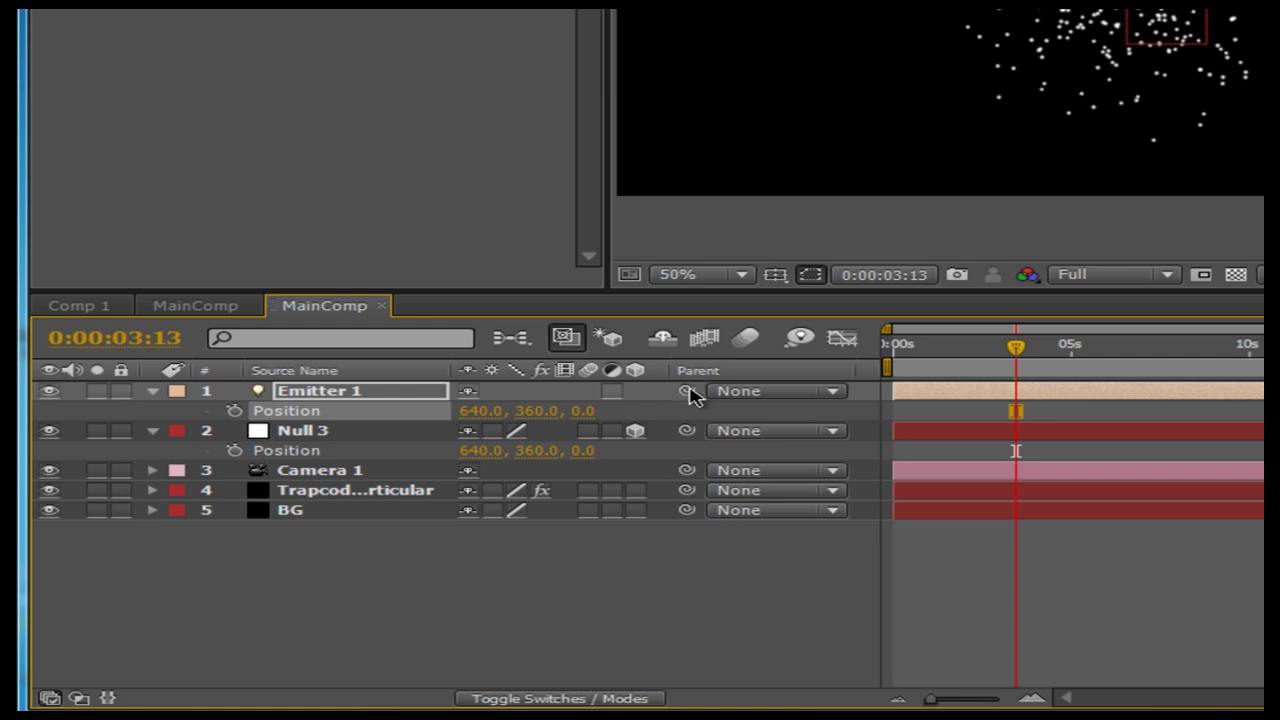
Parent both the Emitter 1 light and Camera 1 to the null object
left_click_drag(686, 390, 337, 440)
left_click(475, 596)
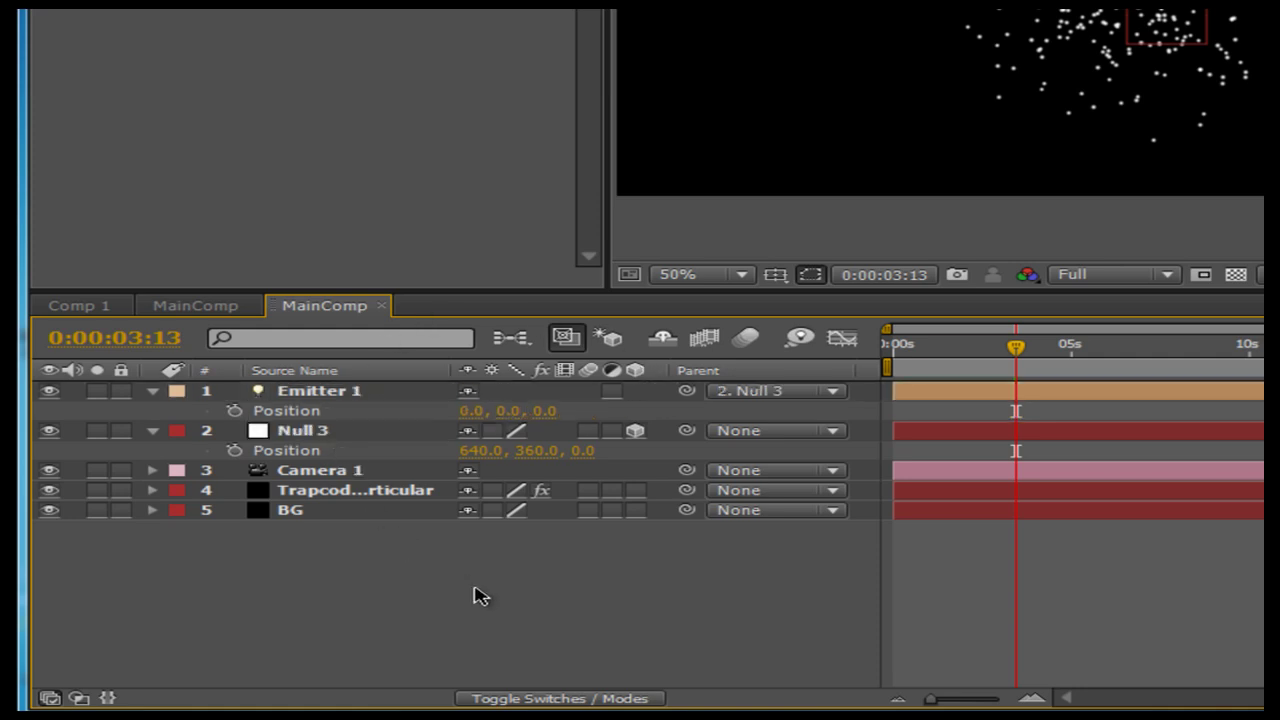
left_click(336, 472)
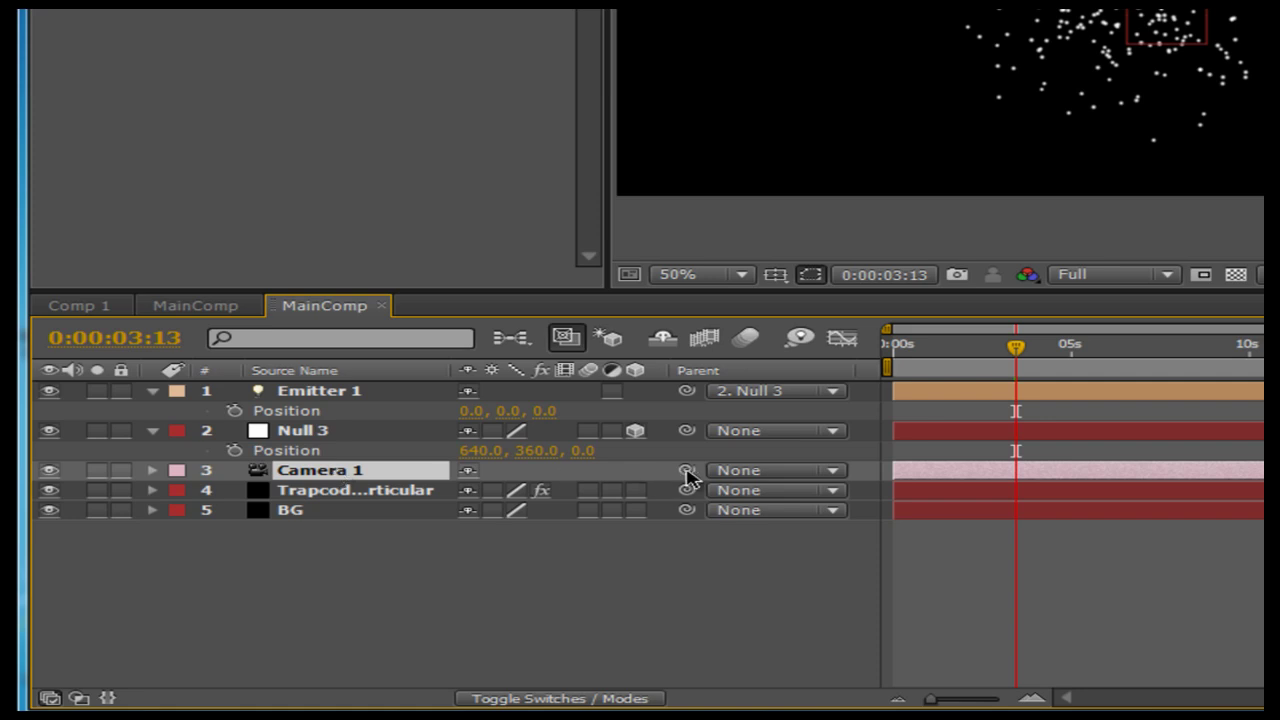
left_click_drag(688, 476, 300, 435)
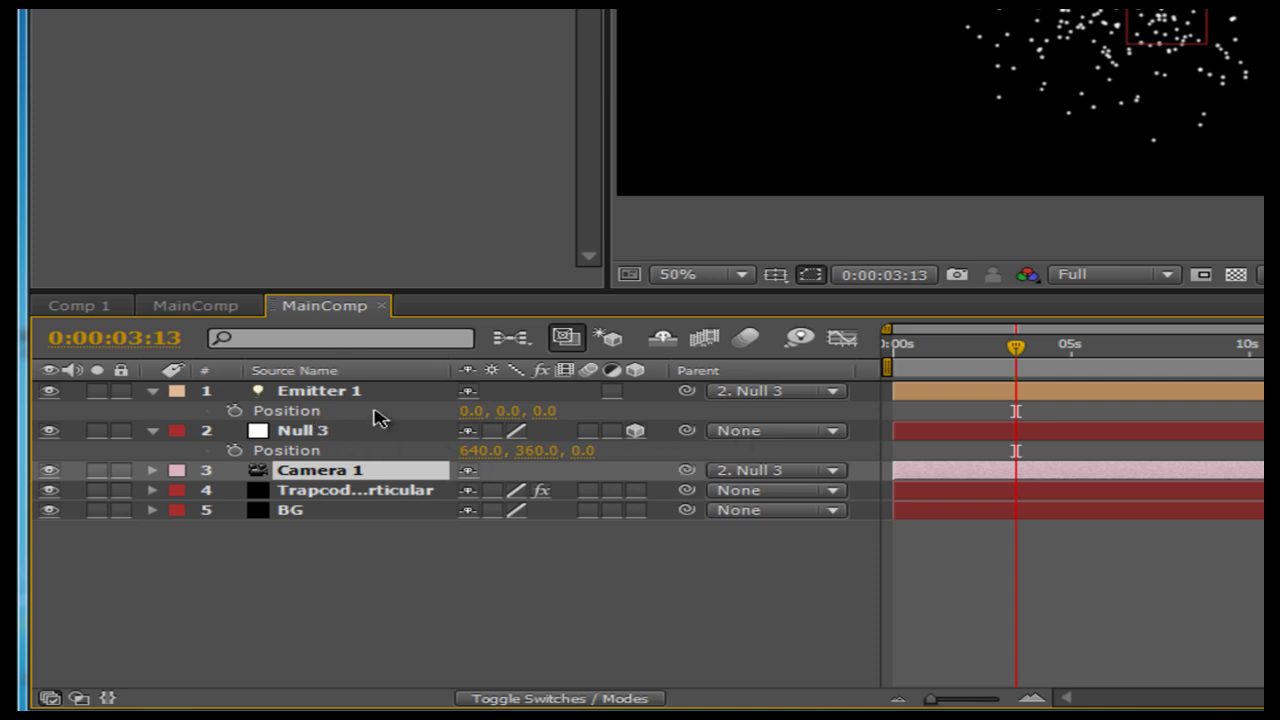
Set the Emitter Type of the Particular effect on the Trapcode Particular layer to Light(s)
left_click(1022, 346)
left_click_drag(1022, 350, 978, 368)
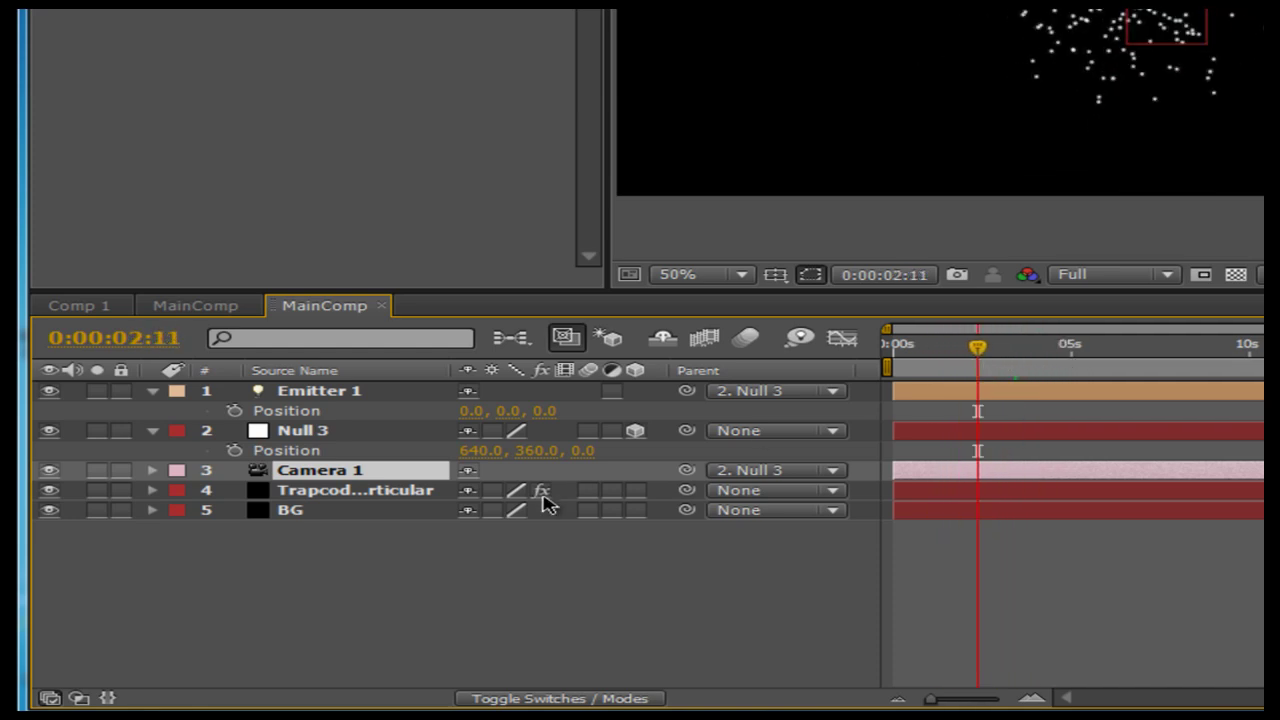
left_click(370, 497)
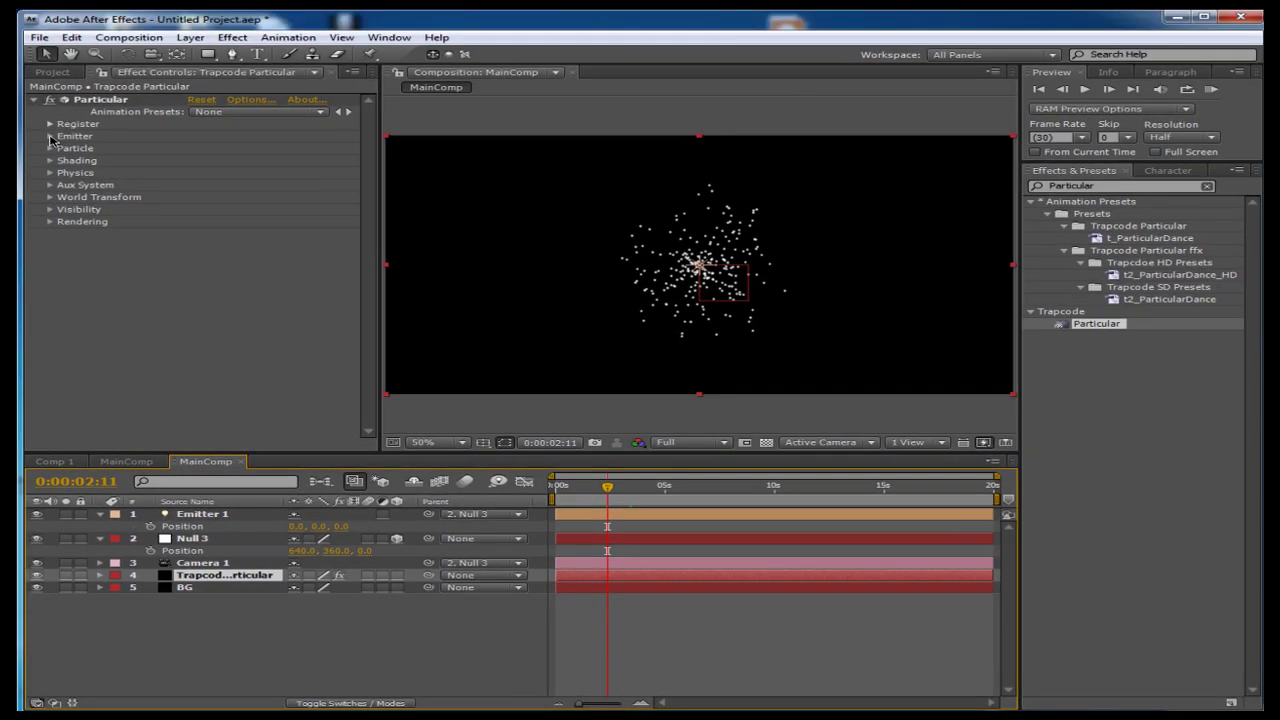
left_click(50, 137)
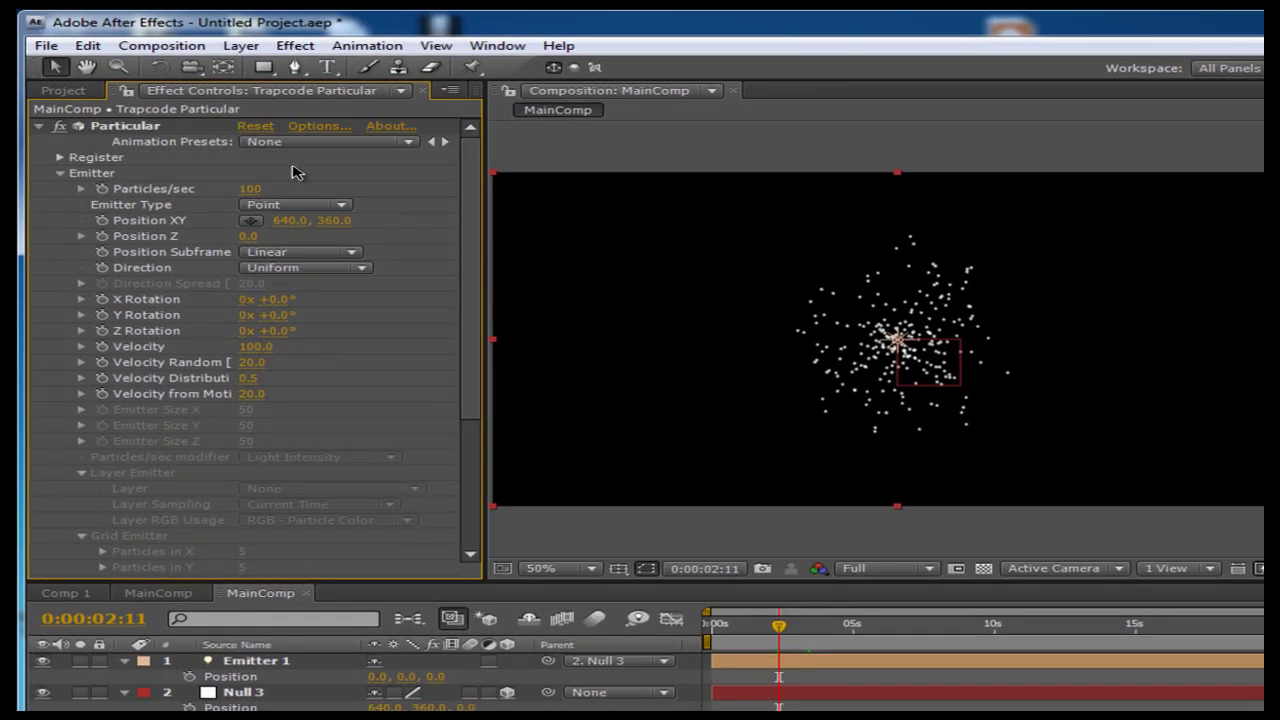
left_click(265, 205)
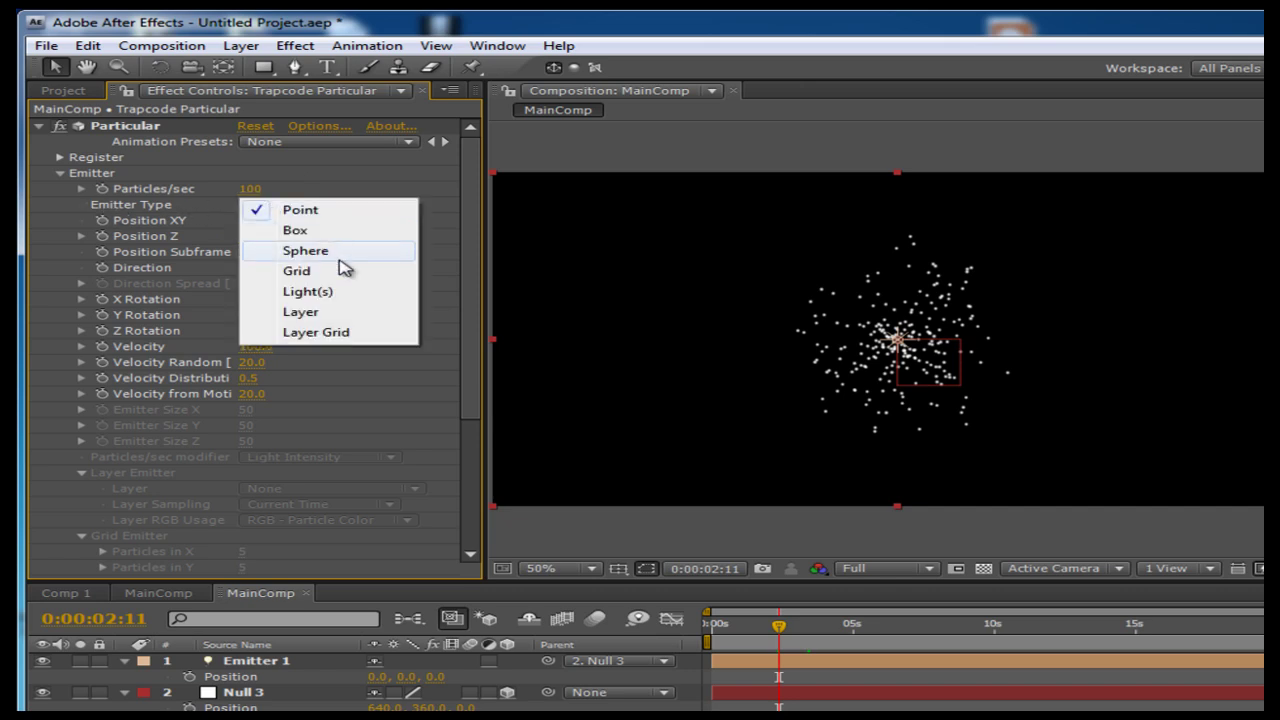
left_click(345, 292)
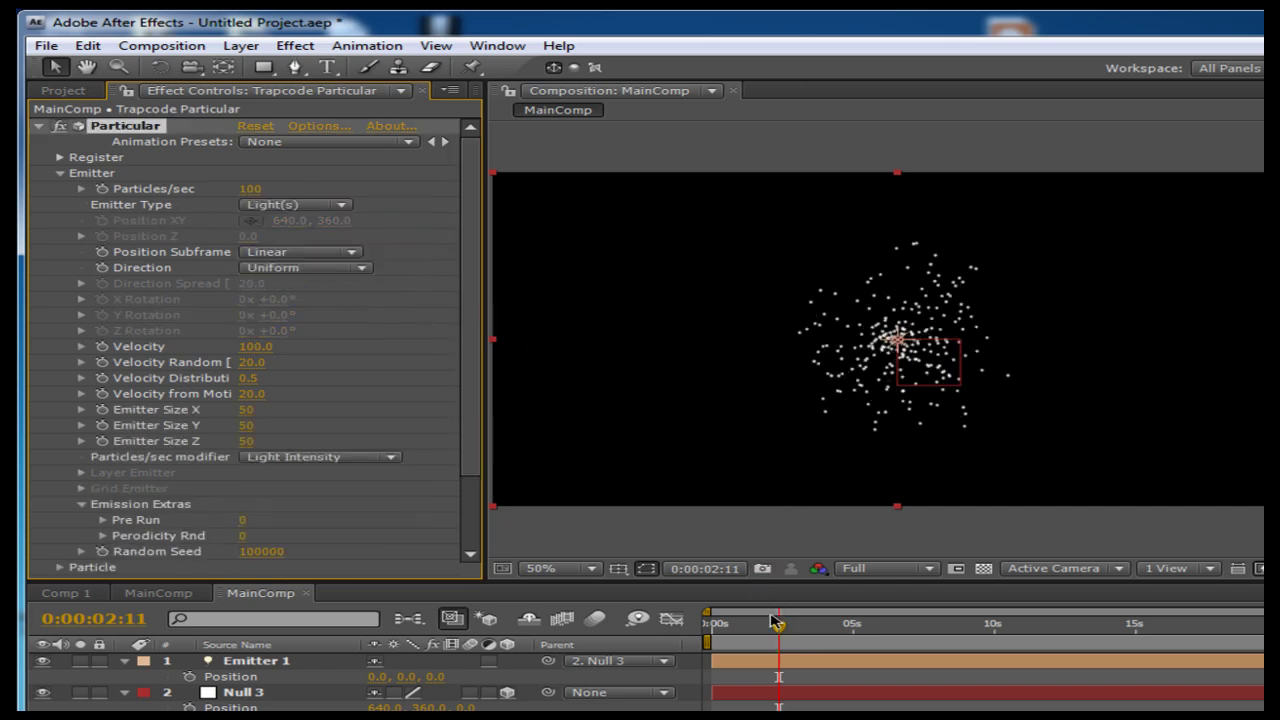
mouse_move(777, 622)
left_mouse_down()
mouse_move(721, 623)
mouse_move(797, 626)
mouse_move(743, 627)
mouse_move(786, 626)
left_mouse_up()
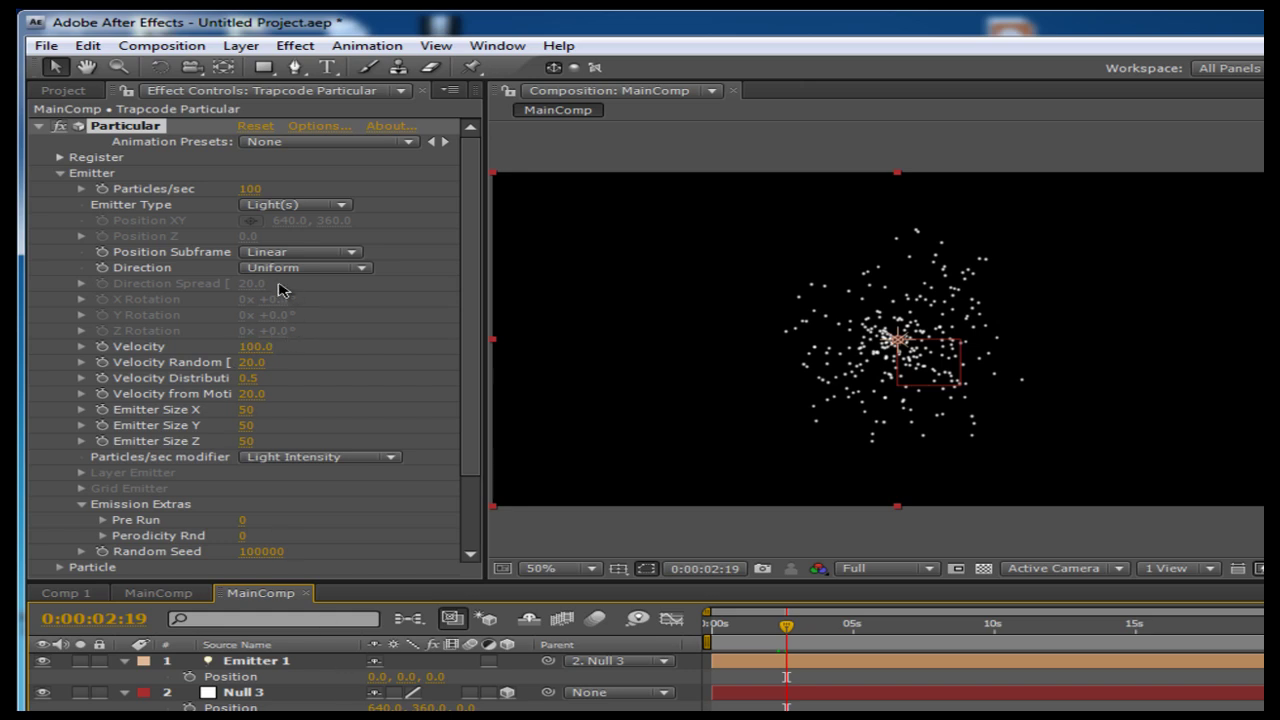
Set the Particular emitter's Velocity to 0
scroll(310, 332, "down", 2)
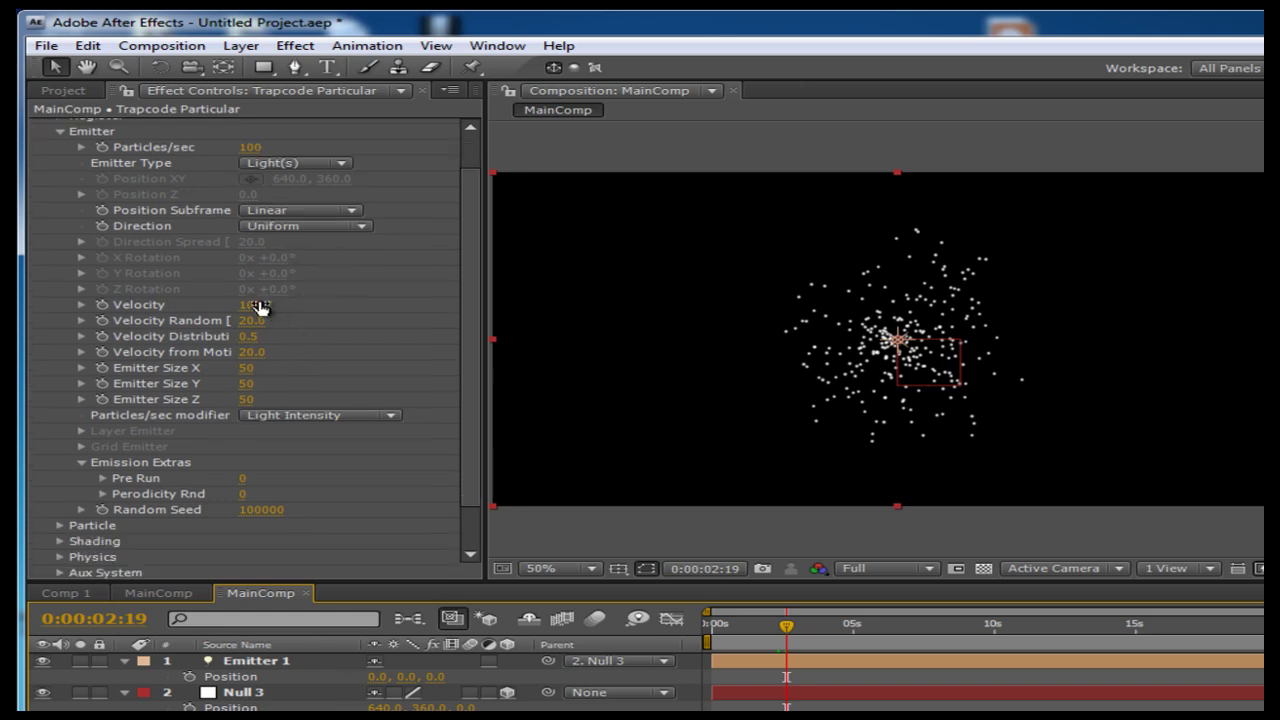
left_click_drag(262, 304, 246, 306)
left_click(246, 306)
type("0")
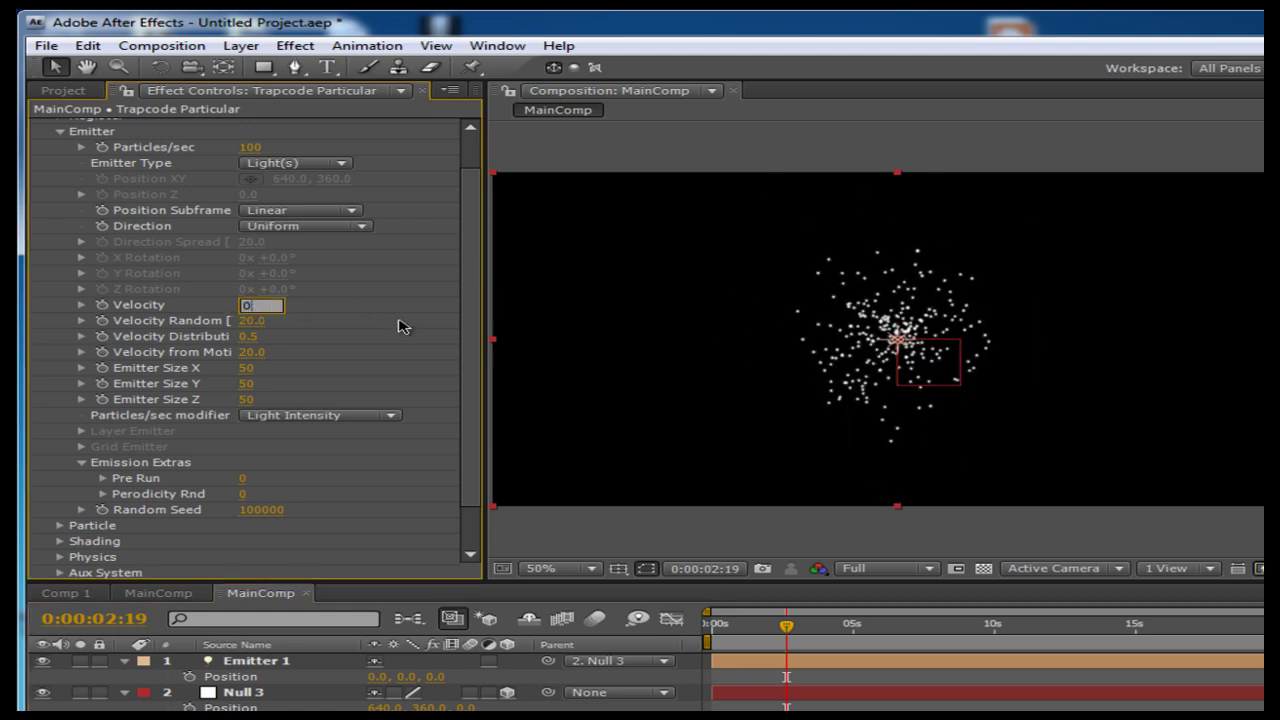
key("Return")
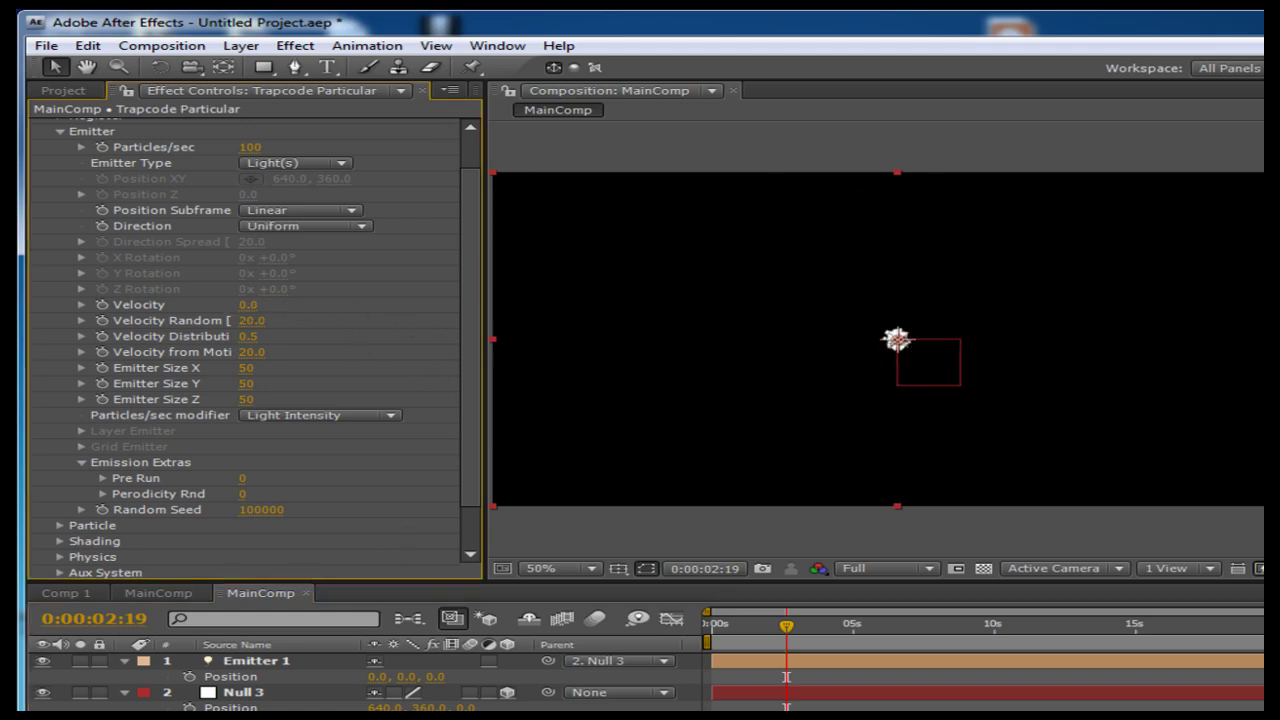
Add the expression wiggle(3,50) to Null 3's Position and scrub through the timeline to check the motion
left_click(256, 693)
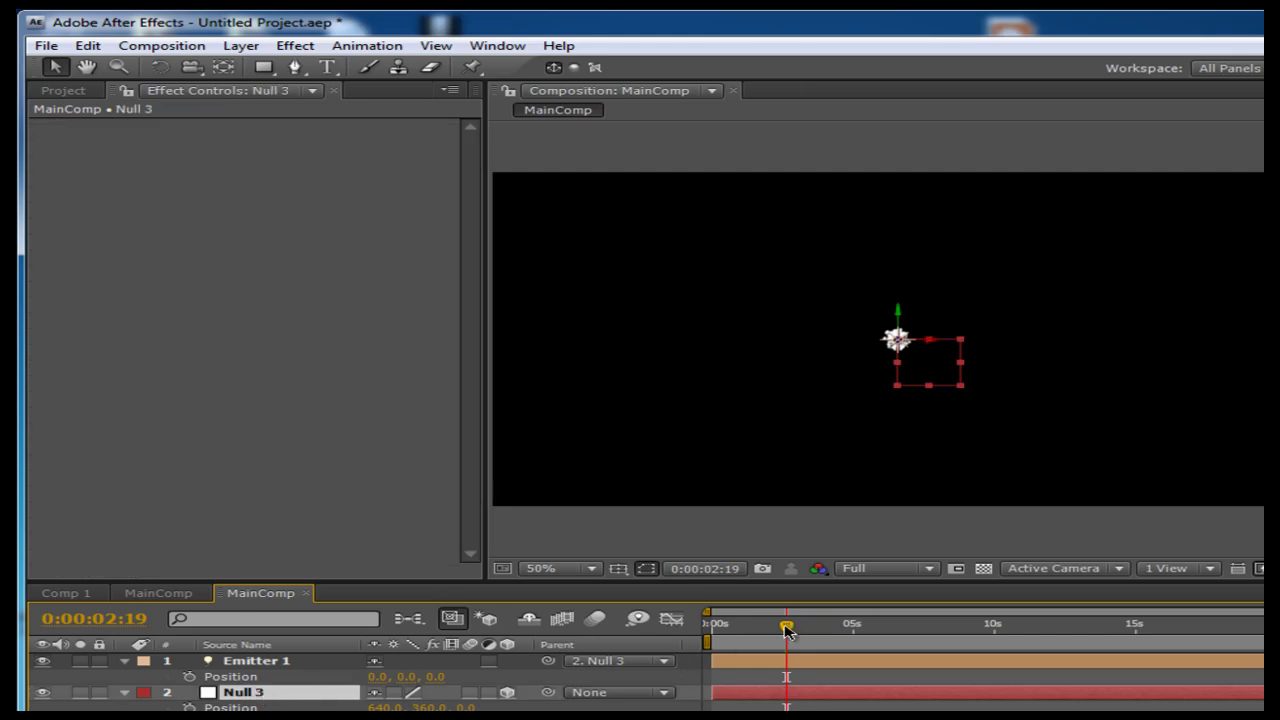
left_click_drag(786, 628, 686, 632)
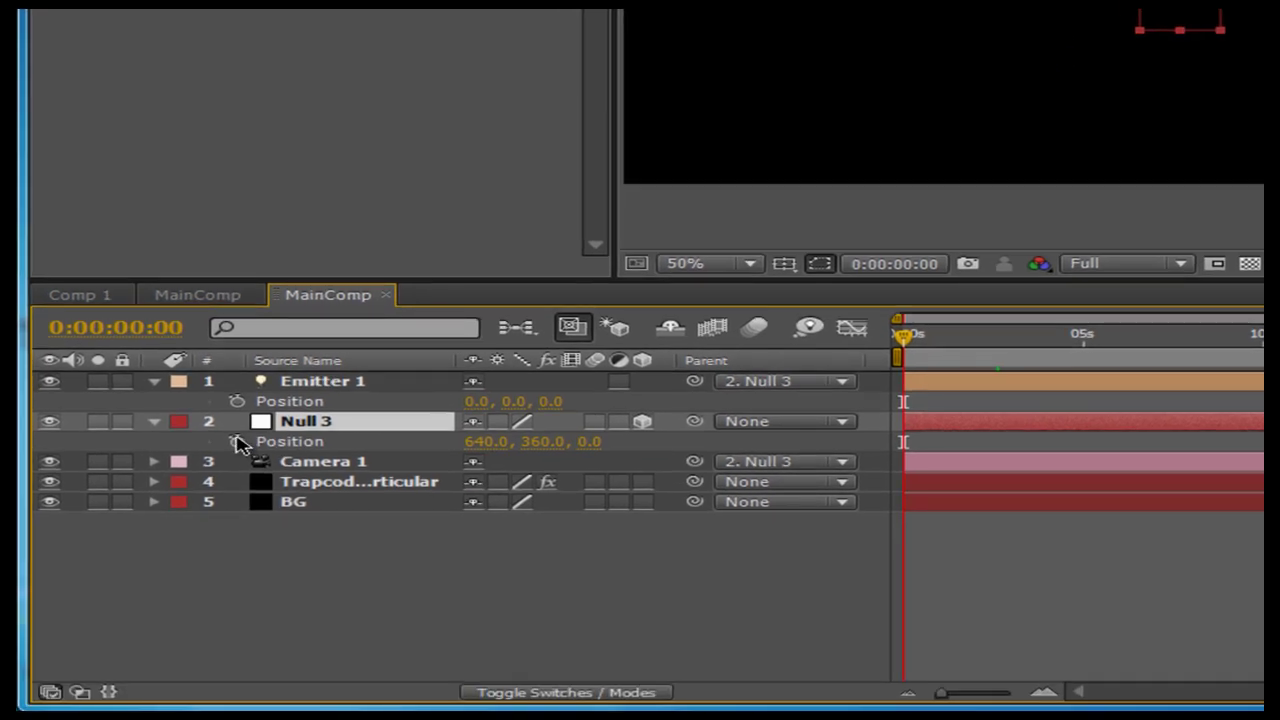
left_click(189, 707, "alt")
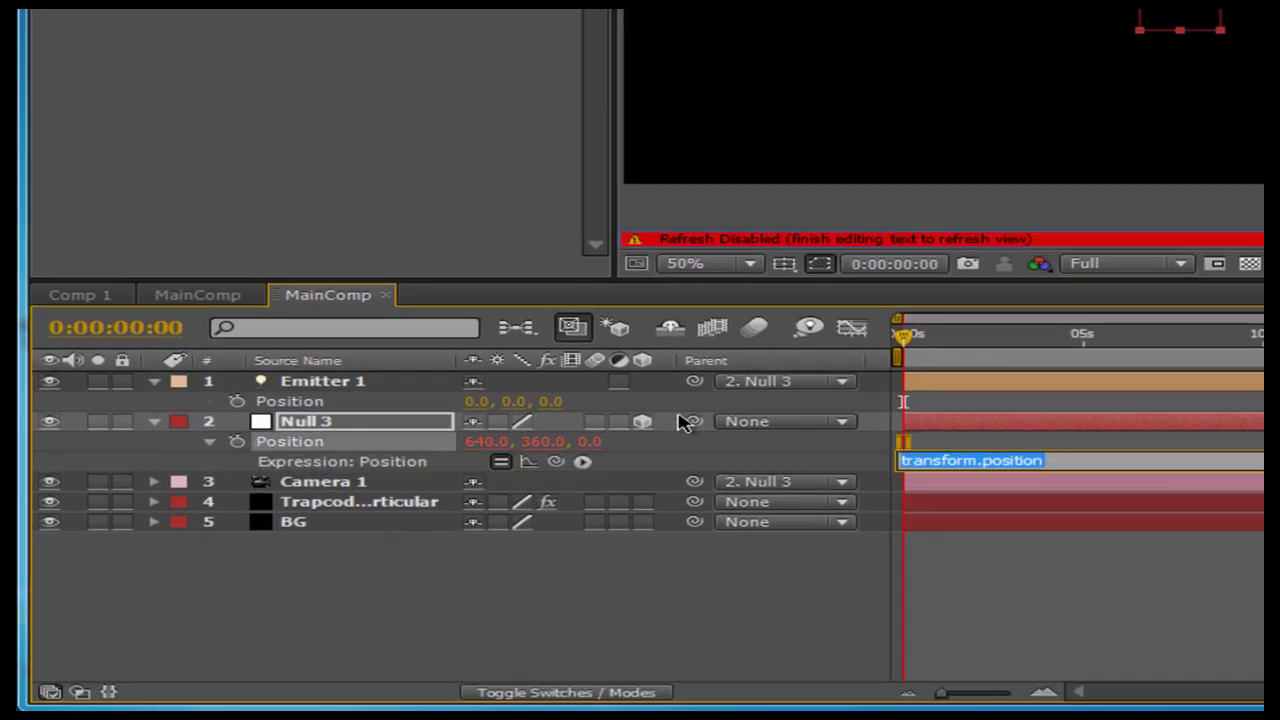
type("wiggle(3,50")
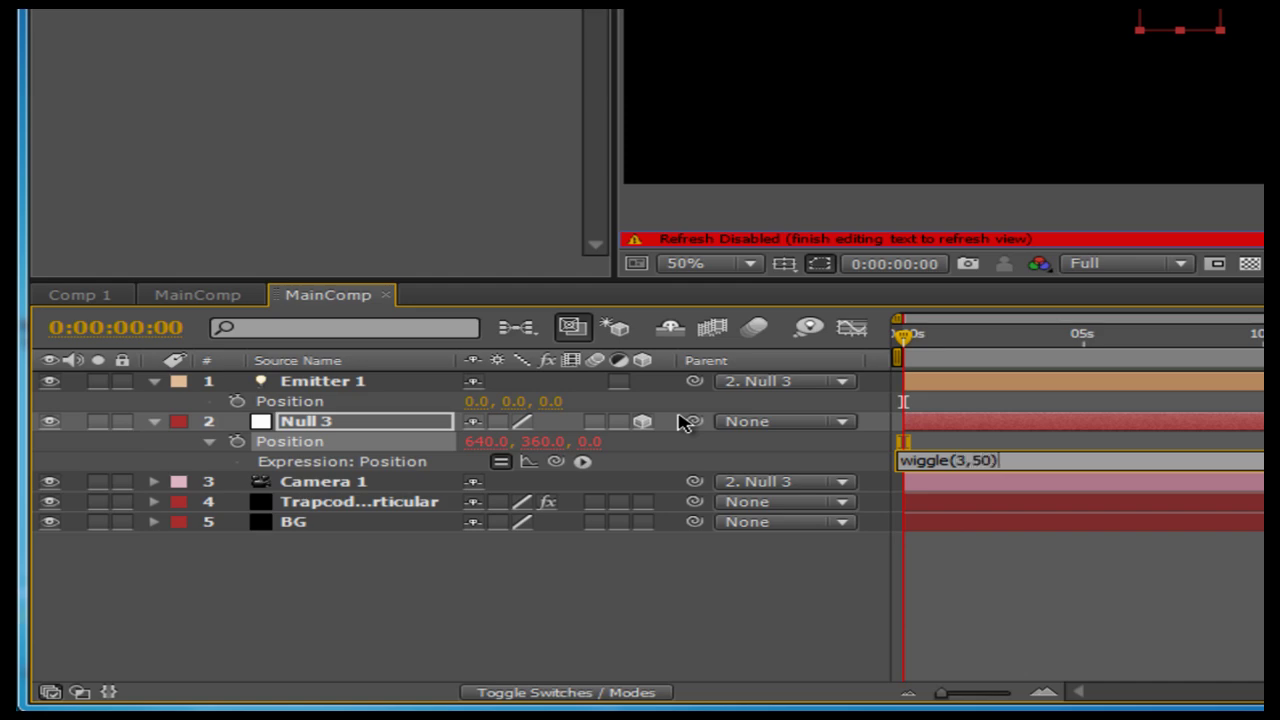
left_click(676, 605)
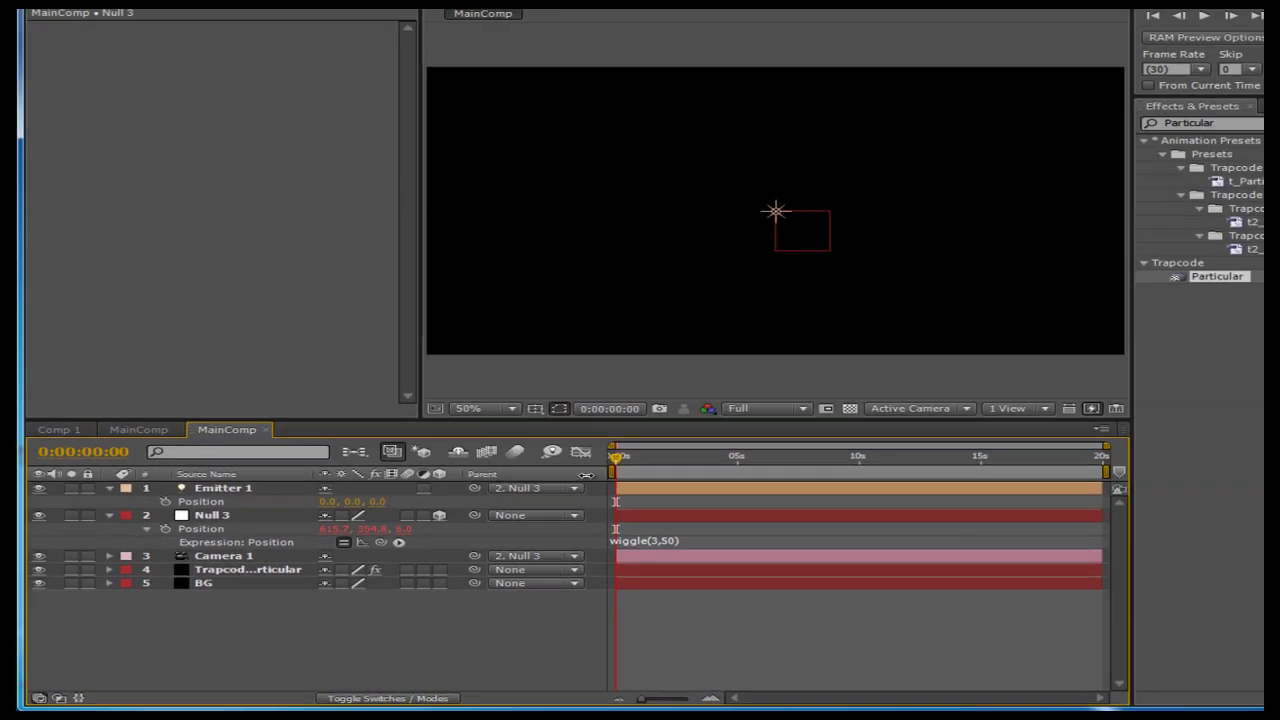
left_click_drag(615, 457, 693, 460)
left_click_drag(623, 487, 649, 487)
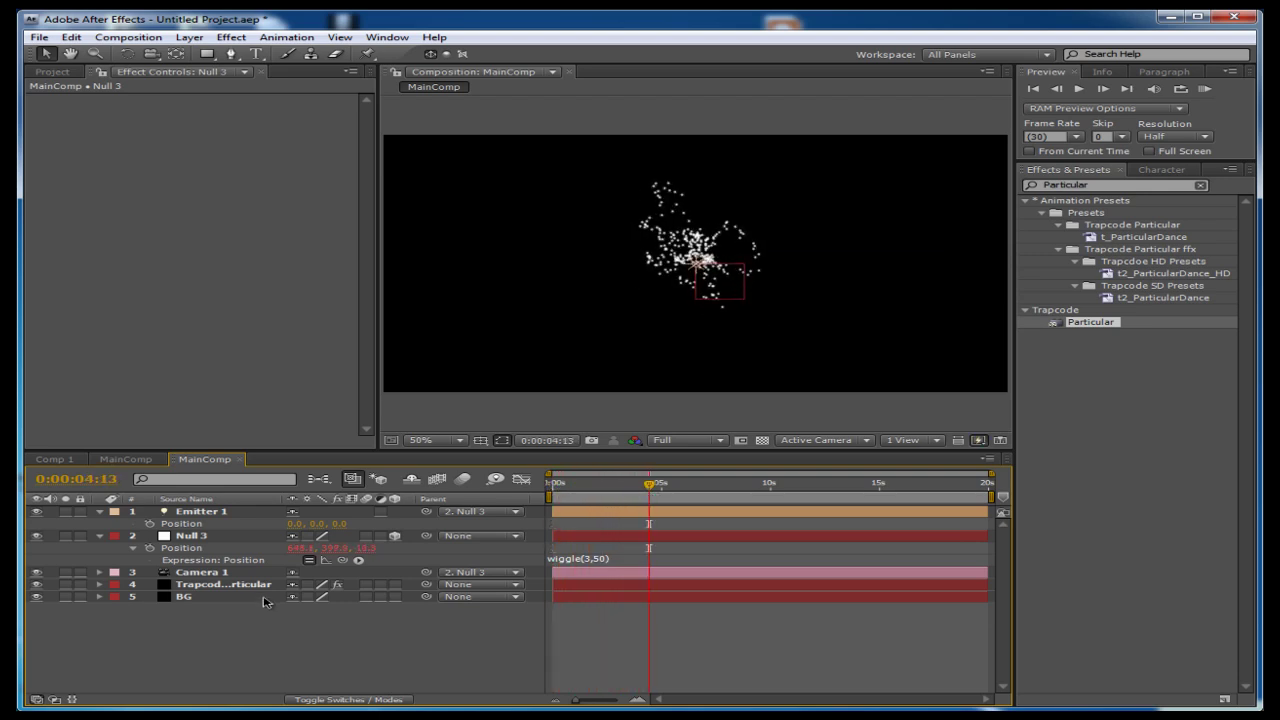
Remove Camera 1's parent by setting it to None, and scrub through the particle motion
left_click(472, 577)
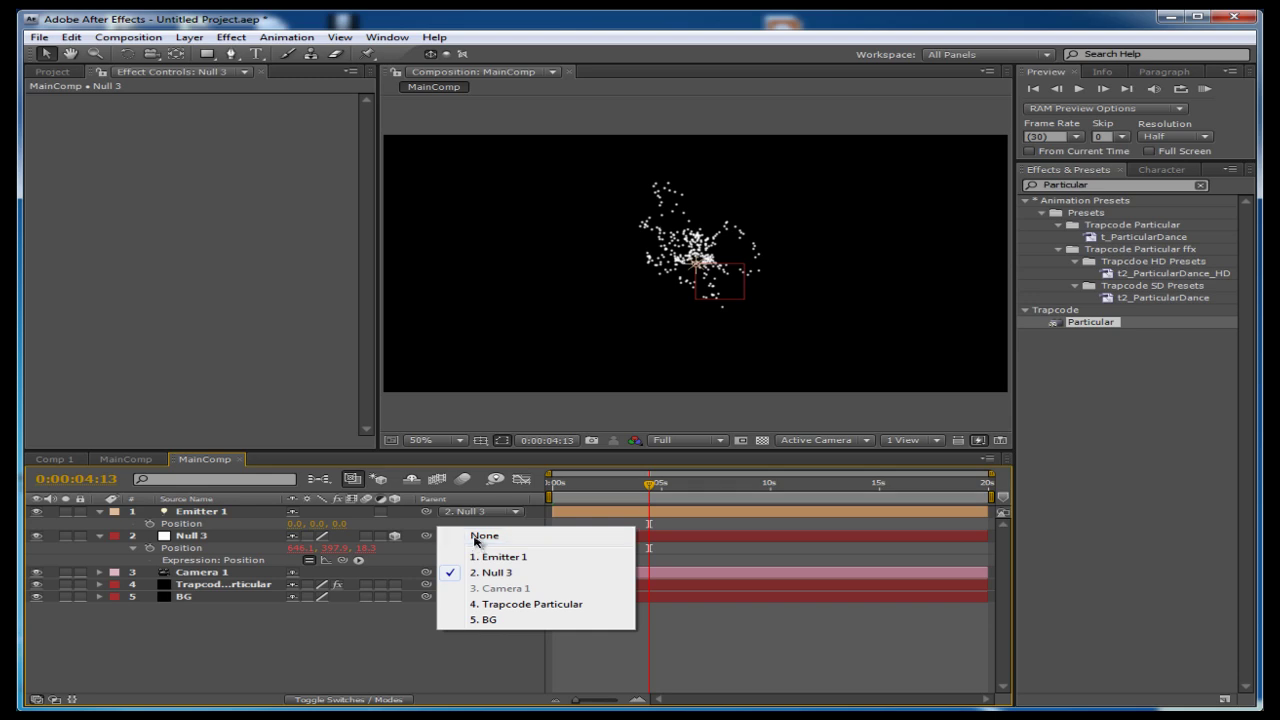
left_click(477, 541)
left_click_drag(649, 487, 733, 504)
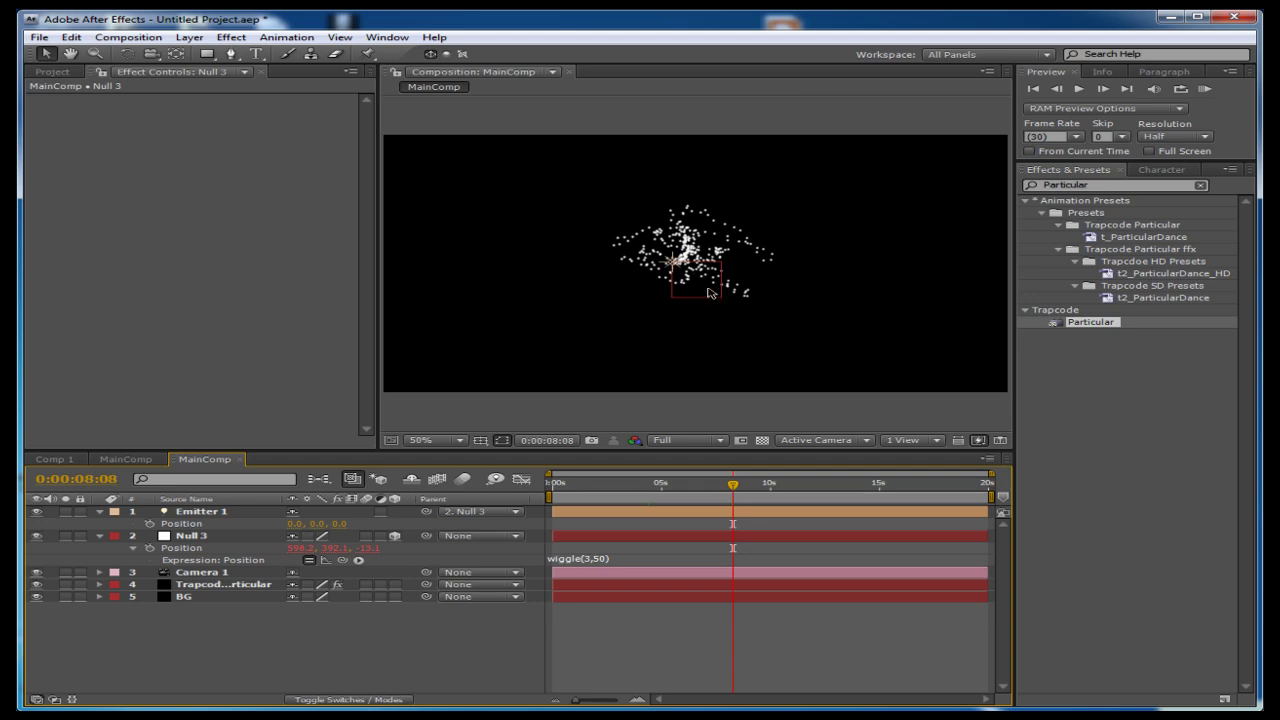
left_click_drag(733, 492, 658, 504)
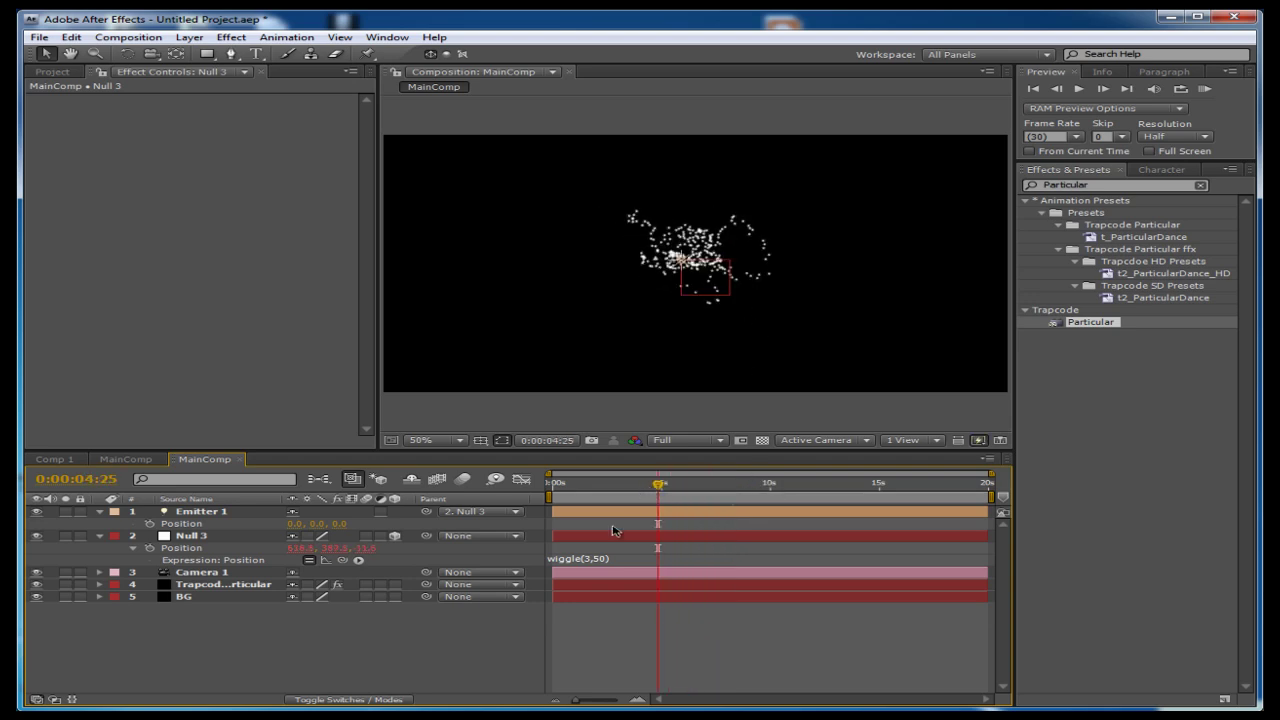
Change Null 3's Position expression to wiggle(3,100) and play a RAM preview of the particle motion
left_click(607, 559)
left_click(608, 559)
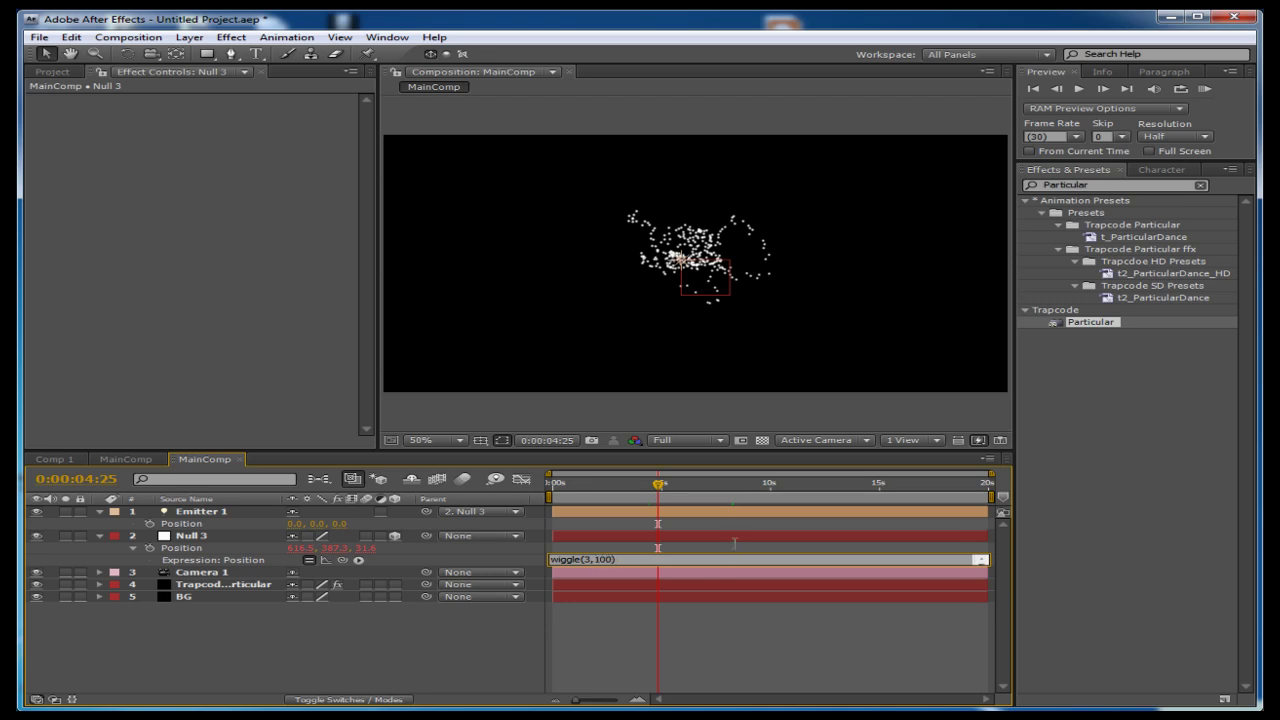
left_click(500, 612)
left_click_drag(658, 477, 566, 483)
left_click(1206, 89)
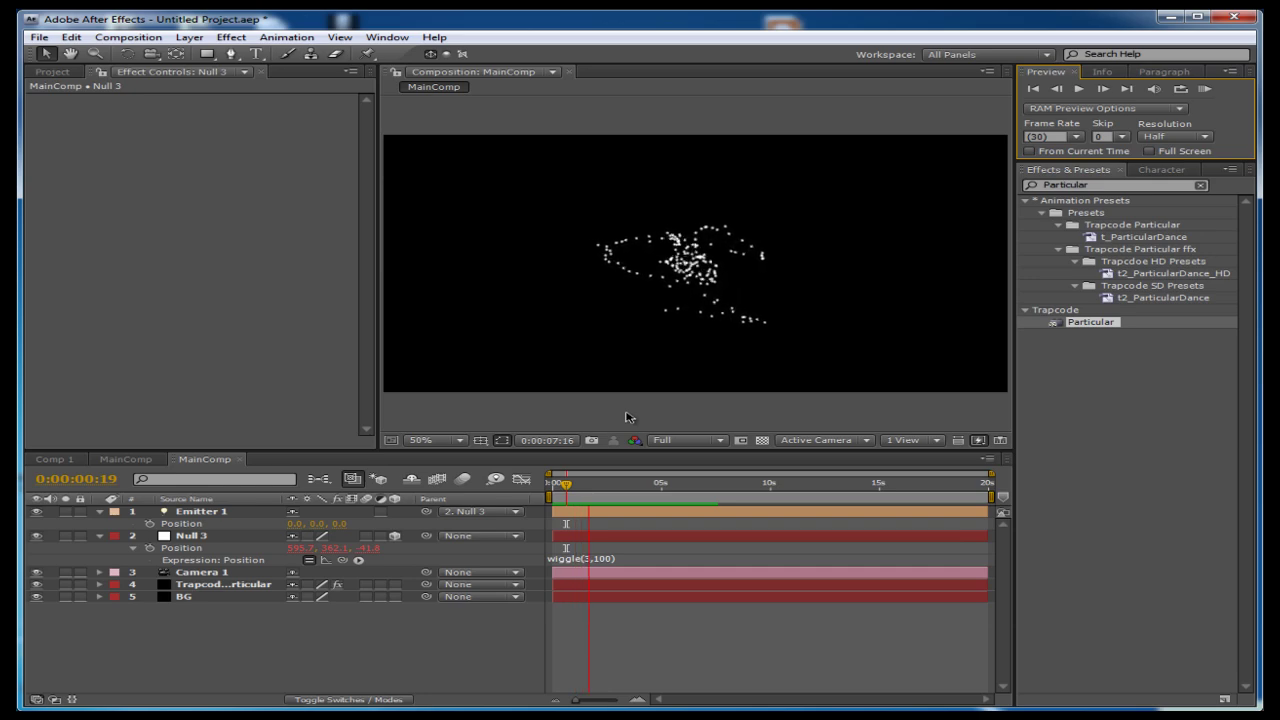
key("space")
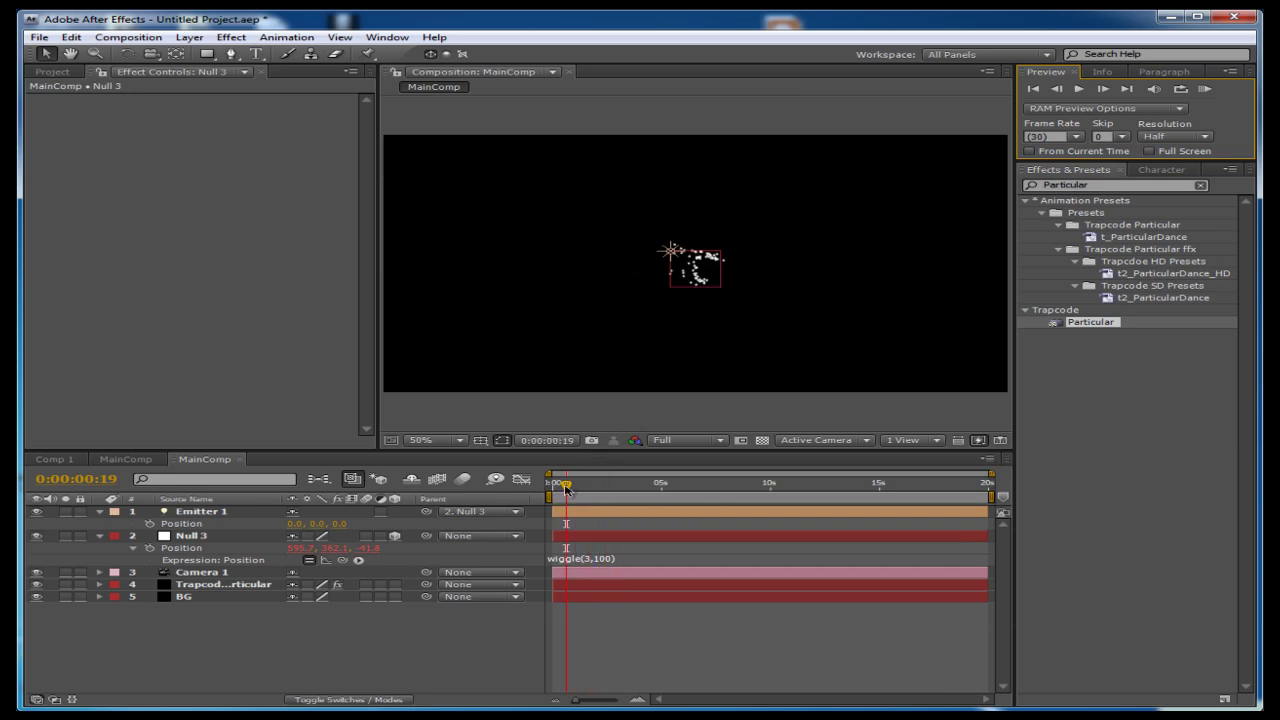
Set Particular's Emitter Size X, Y and Z to 0 and increase Particles/sec to make the trail denser
left_click_drag(566, 488, 596, 487)
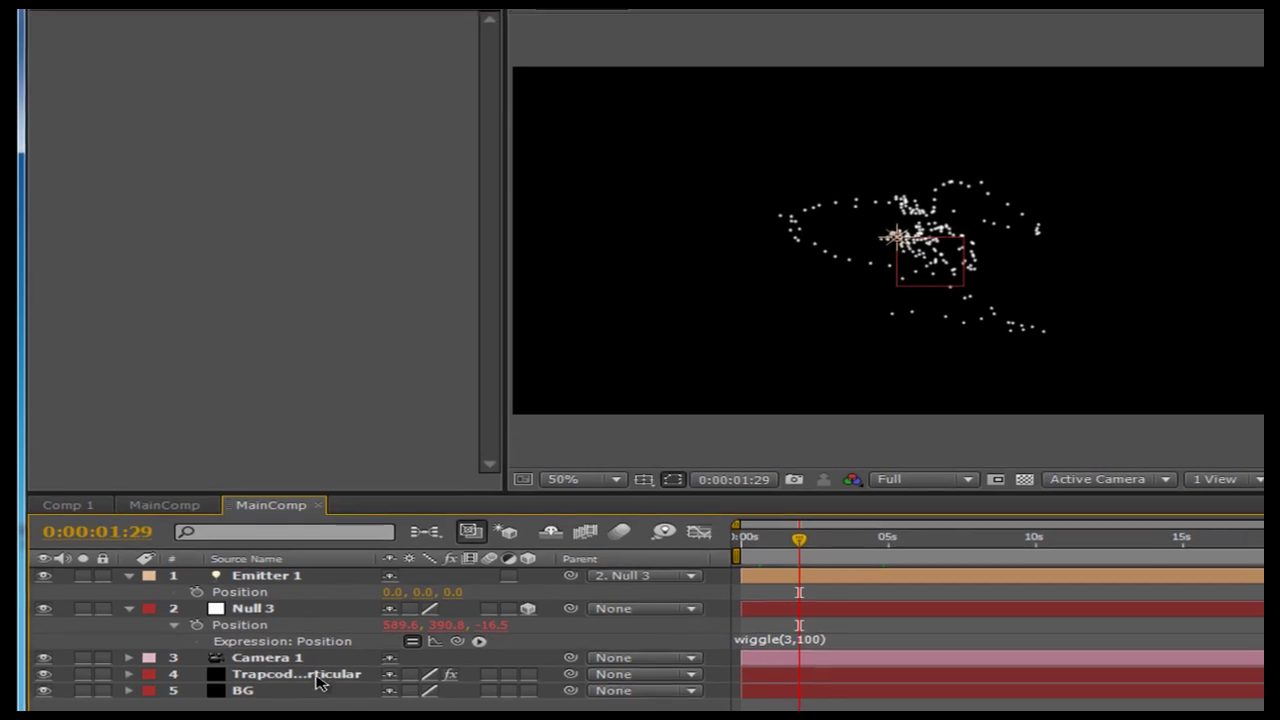
left_click(226, 584)
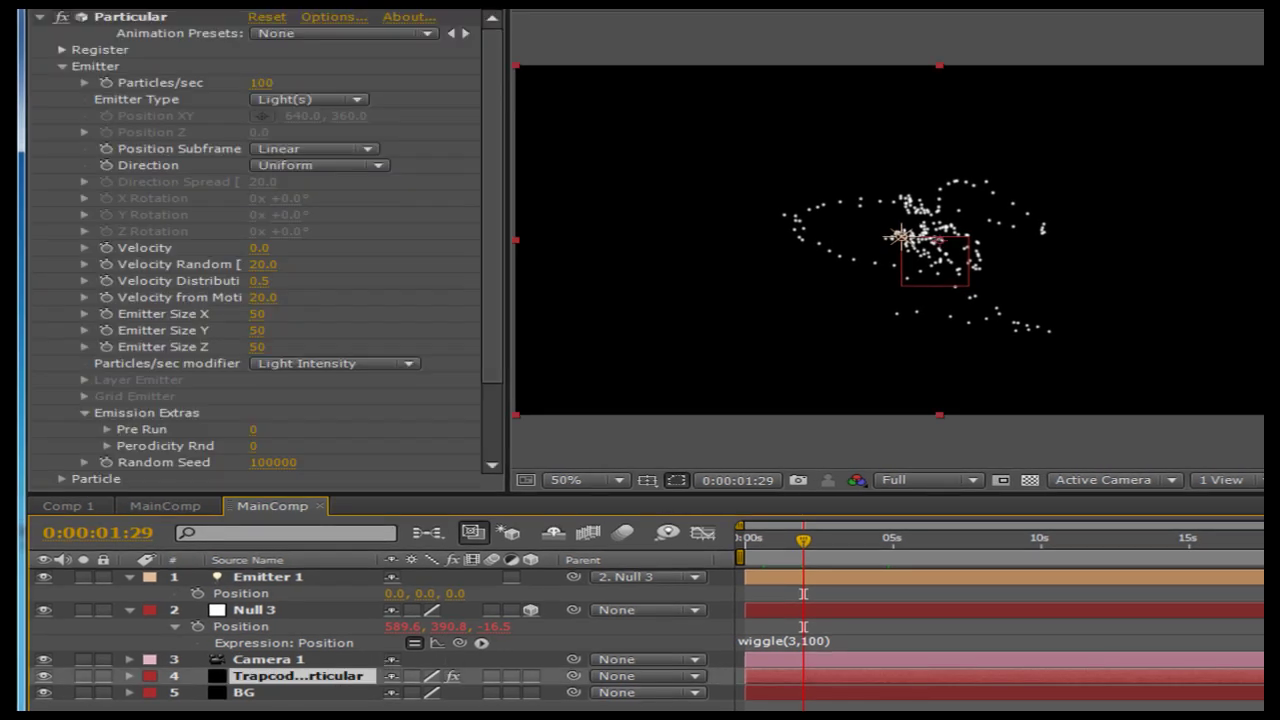
scroll(321, 288, "down", 1)
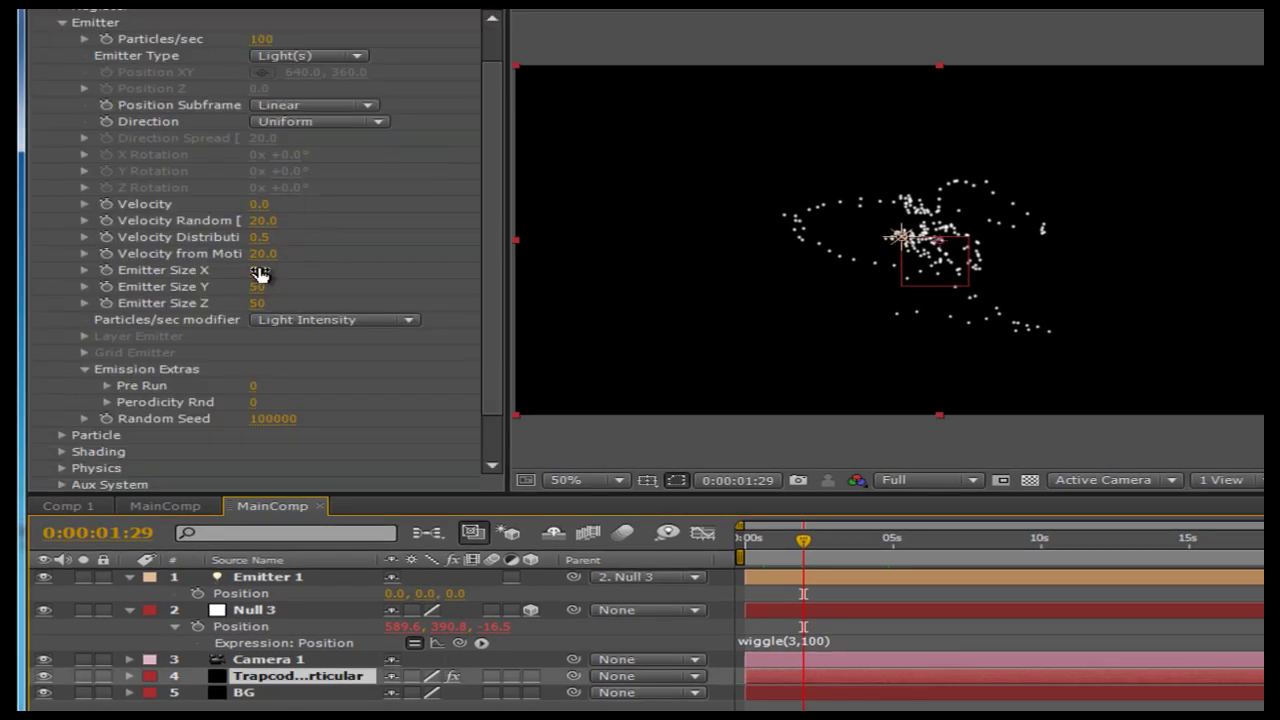
left_click_drag(258, 273, 100, 313)
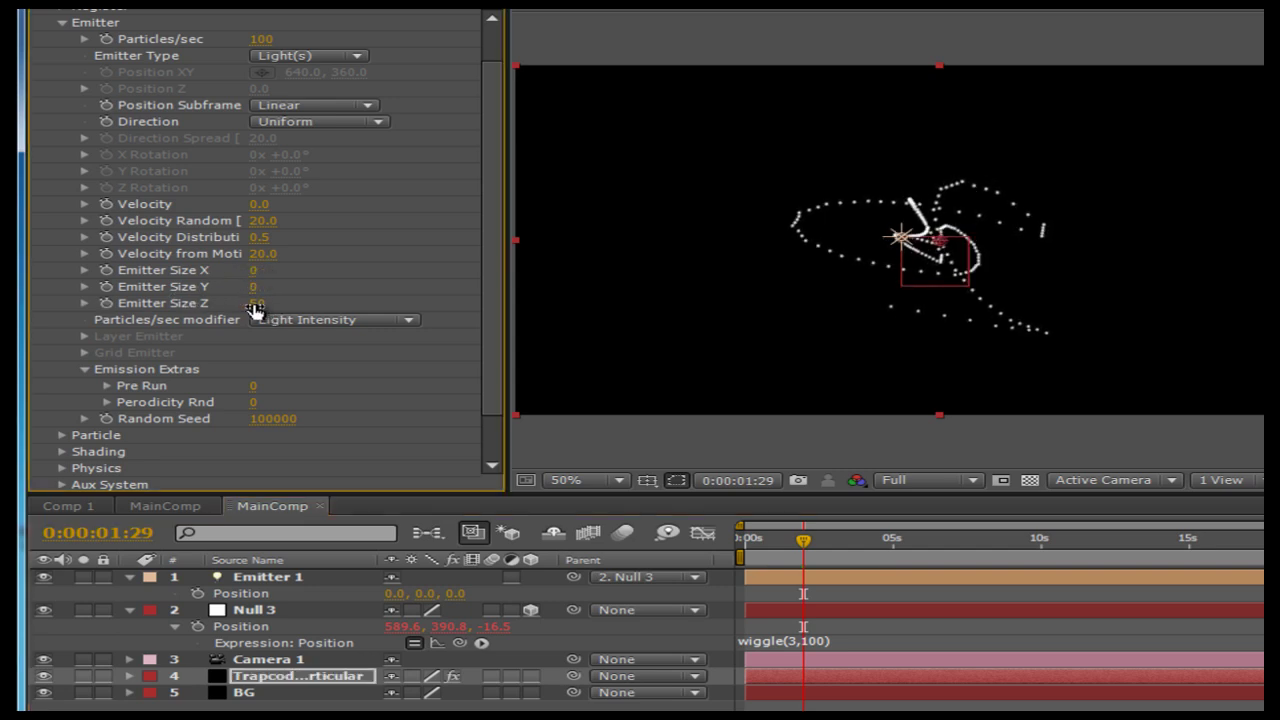
left_click_drag(256, 306, 148, 306)
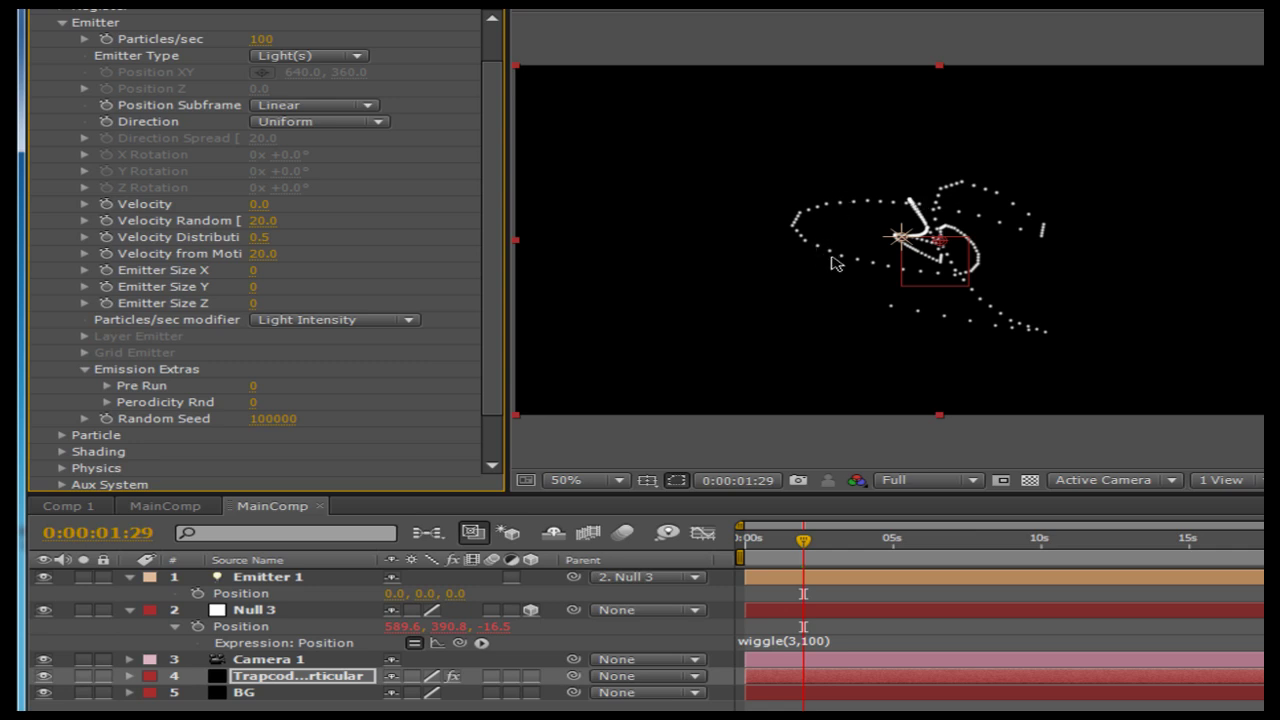
left_click_drag(261, 39, 297, 46)
Open Particular's Particle settings and set Life to 1.7 seconds
scroll(298, 290, "down", 2)
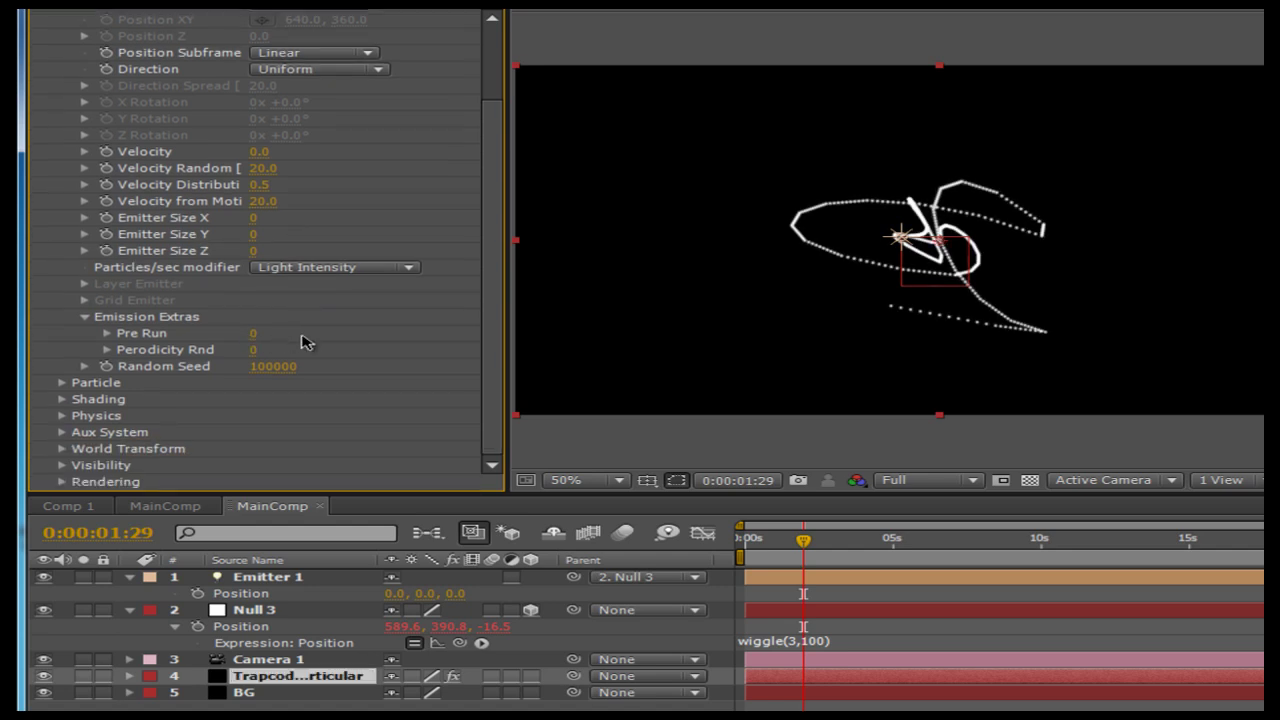
left_click(64, 383)
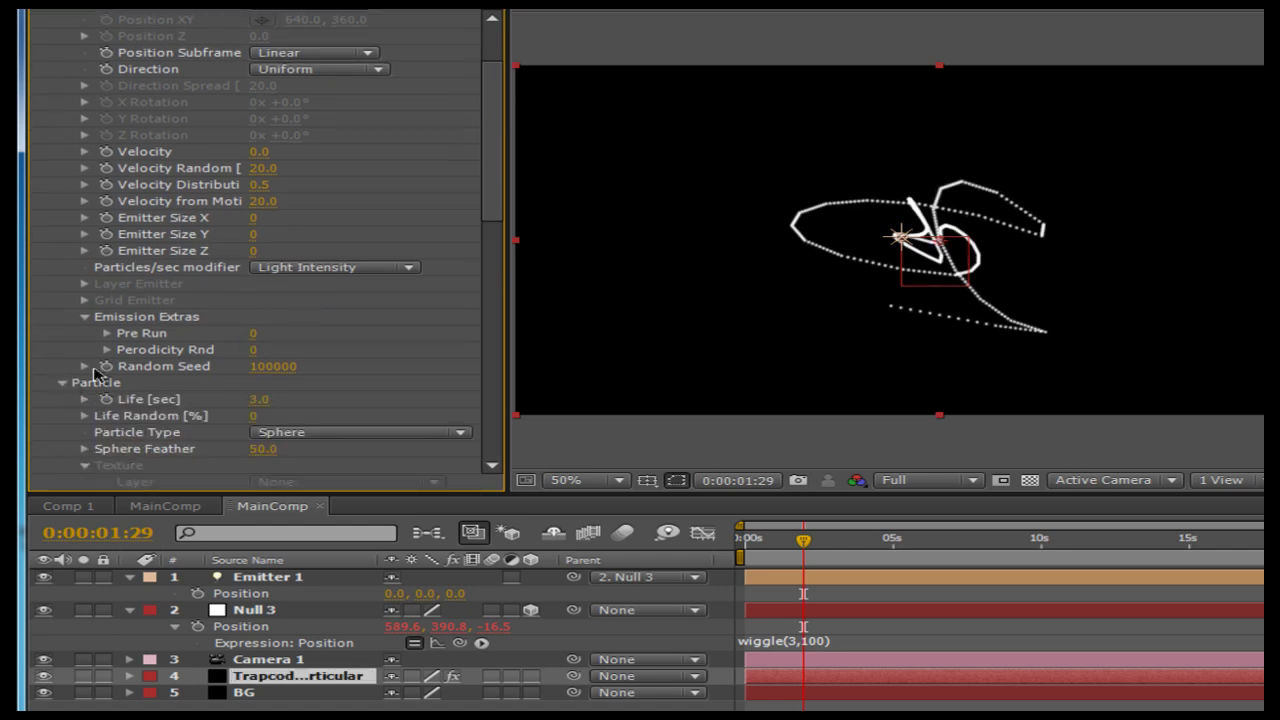
scroll(200, 366, "down", 12)
scroll(257, 375, "down", 2)
scroll(290, 310, "up", 2)
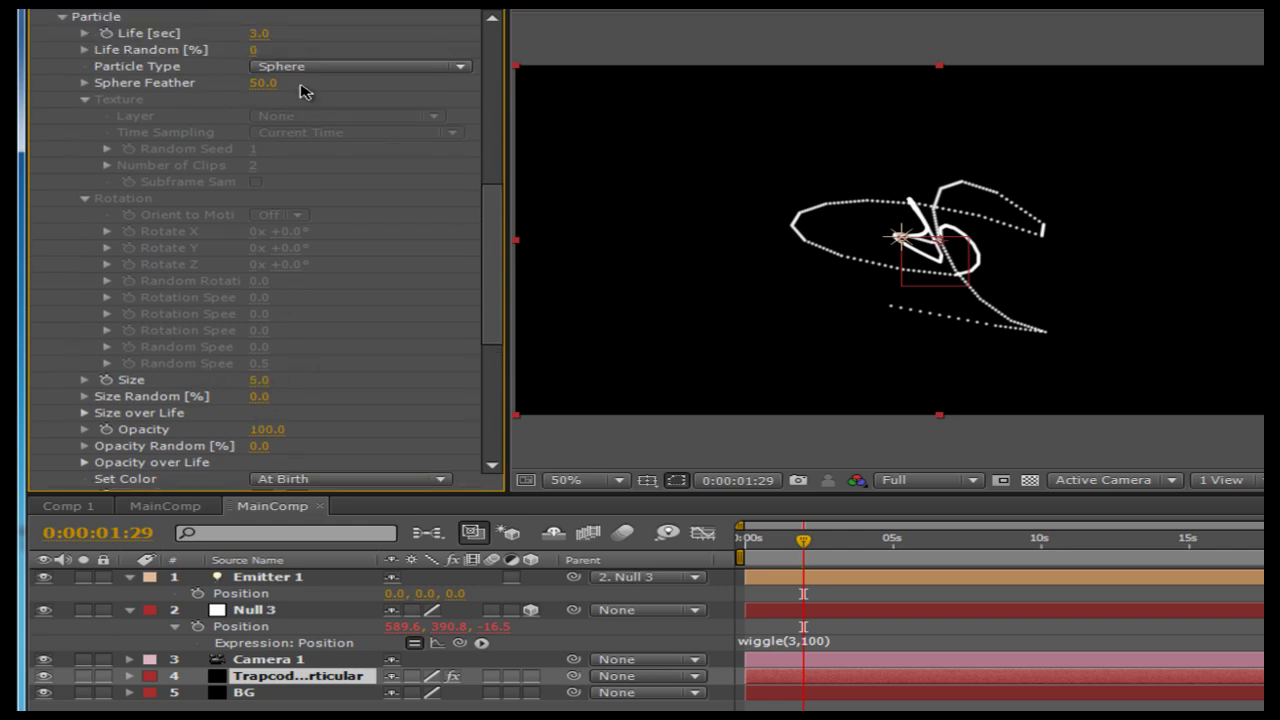
left_click(259, 33)
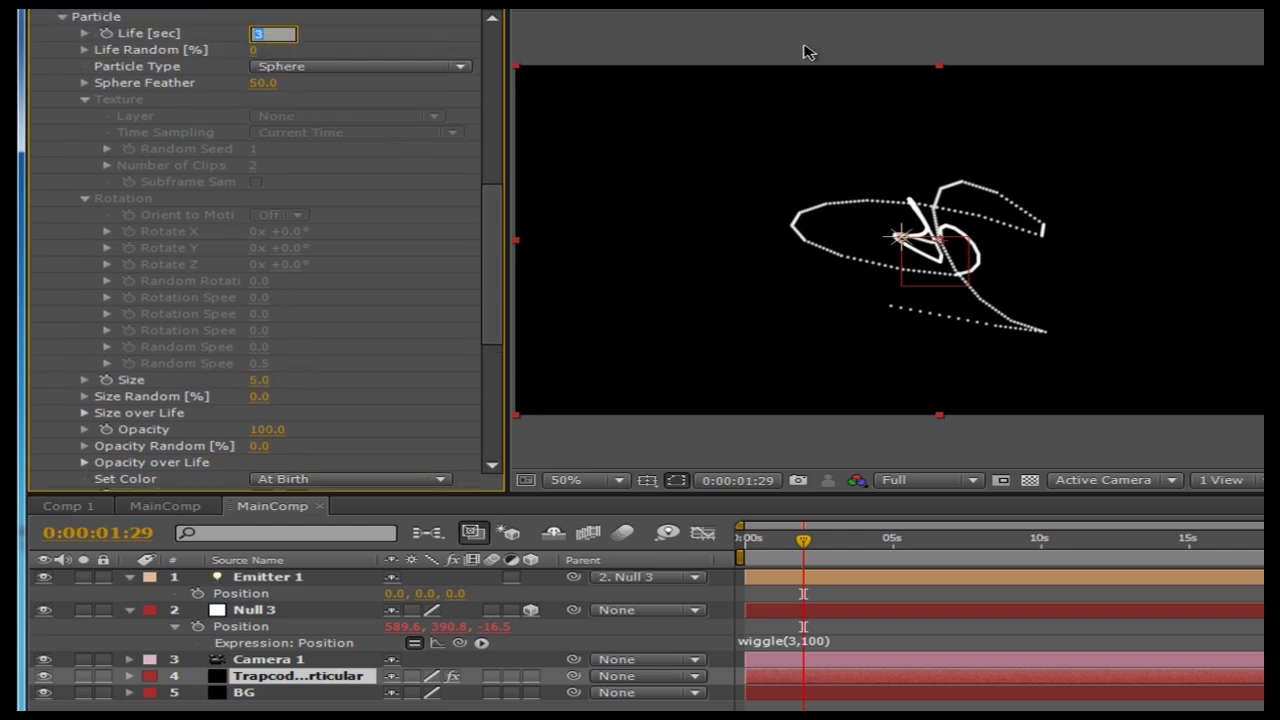
type("1.7")
key("Return")
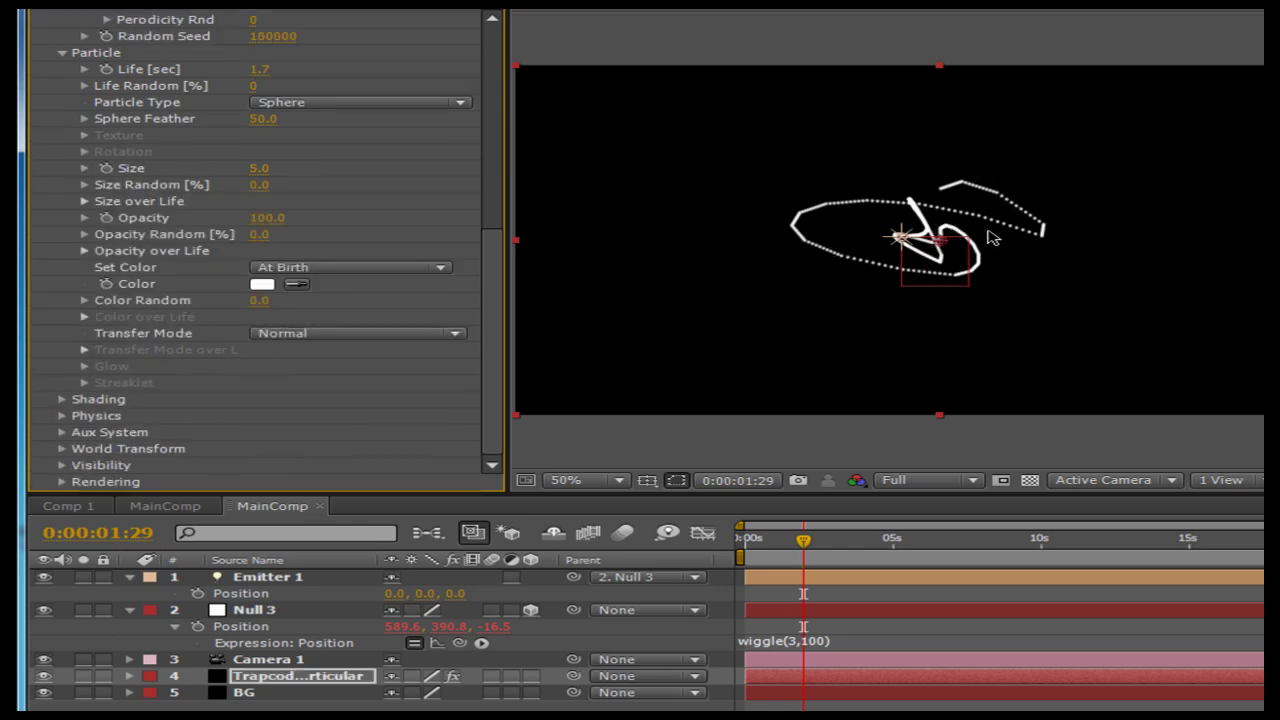
Shorten the particle Life to 1.2 seconds and set the Sphere Feather to 72
left_click(256, 70)
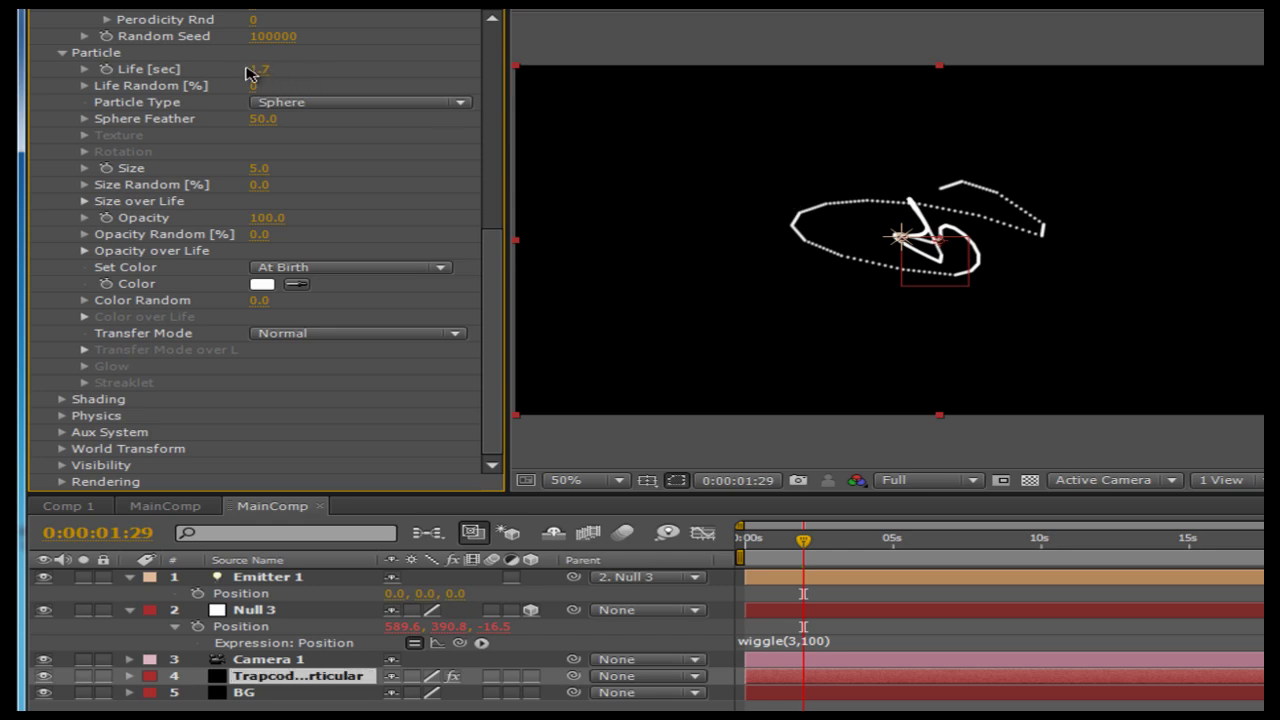
key("Return")
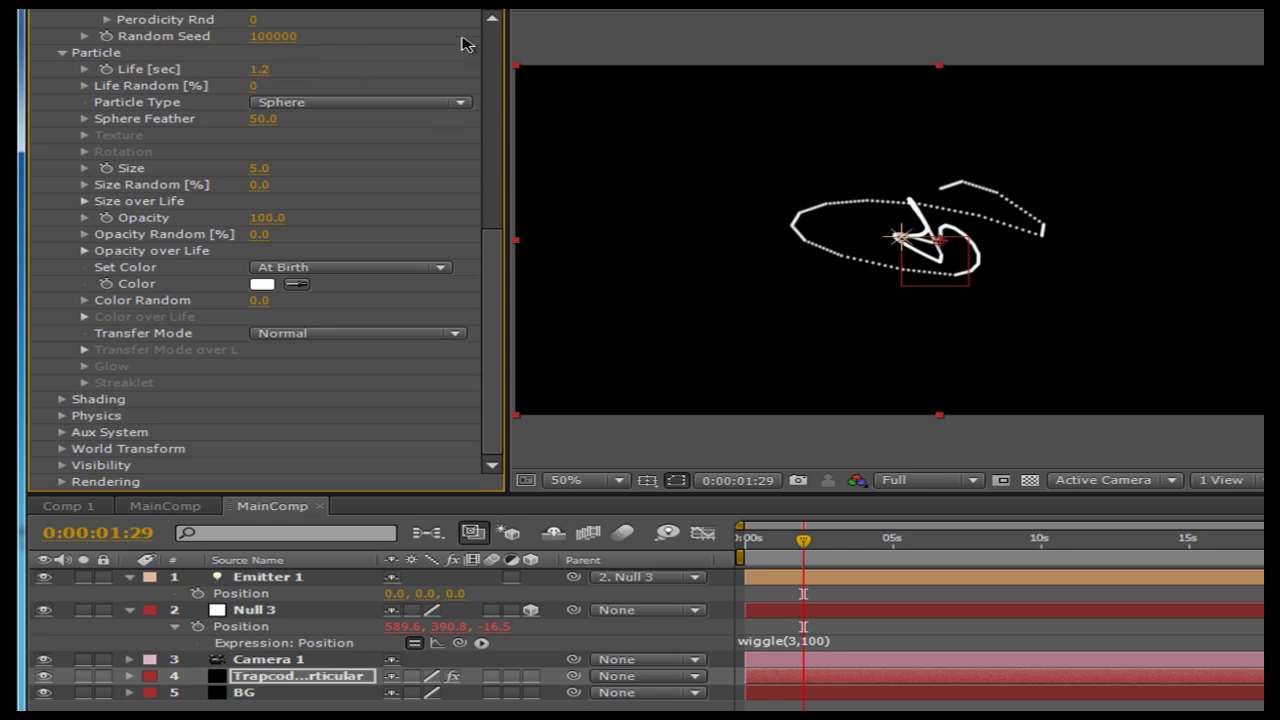
left_click_drag(778, 540, 853, 545)
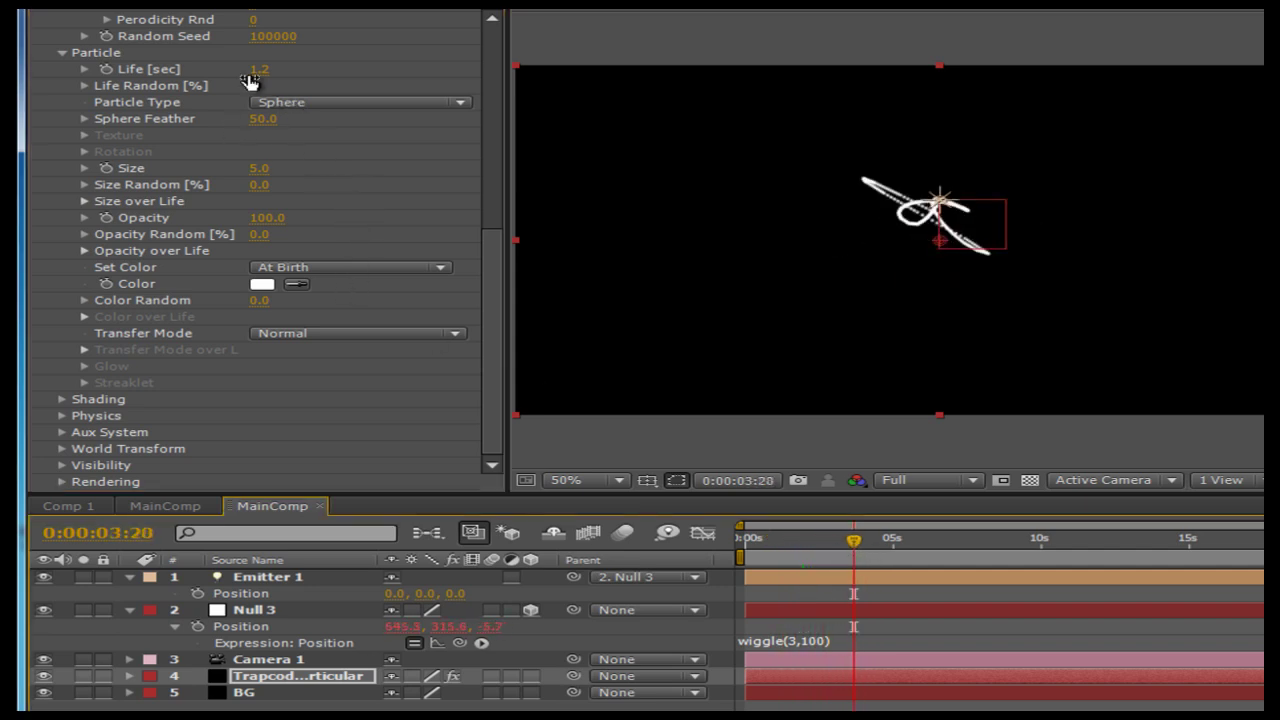
left_click_drag(266, 120, 308, 164)
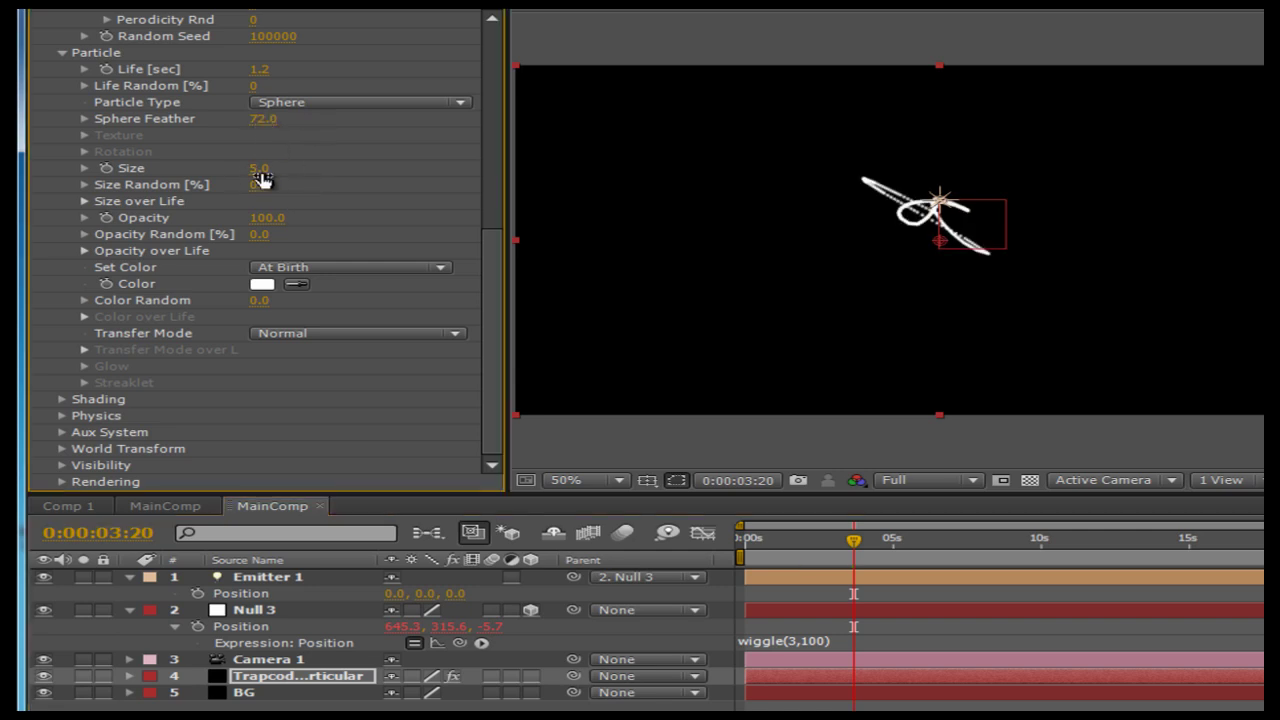
Apply the descending ramp preset to both the Size over Life and Opacity over Life curves of the particles
left_click(260, 170)
left_click_drag(22, 177, 34, 178)
left_click(80, 207)
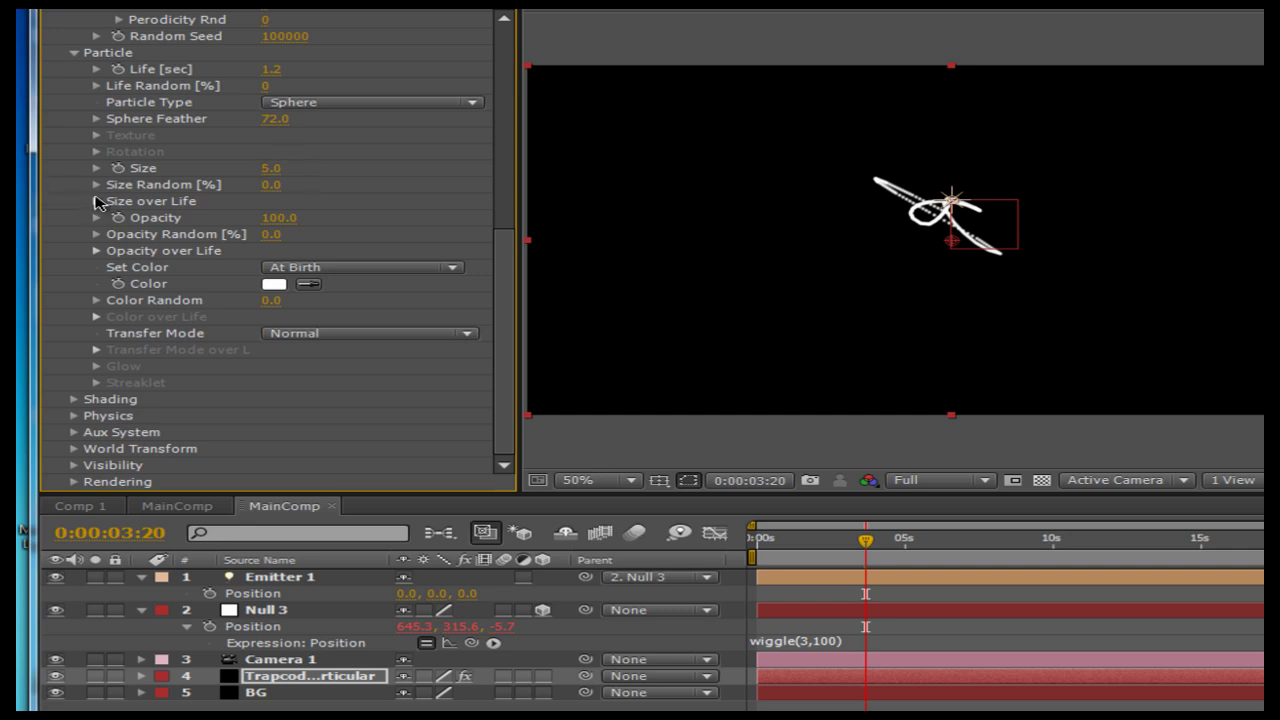
left_click(97, 201)
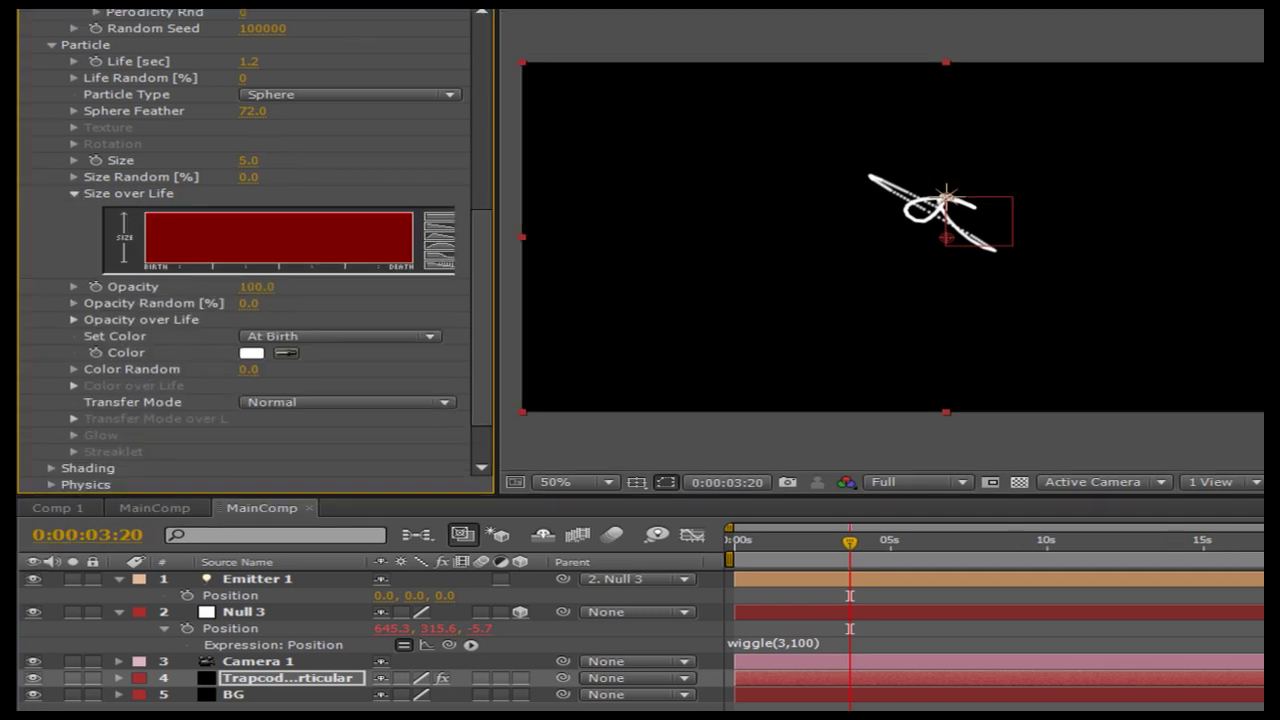
left_click(446, 230)
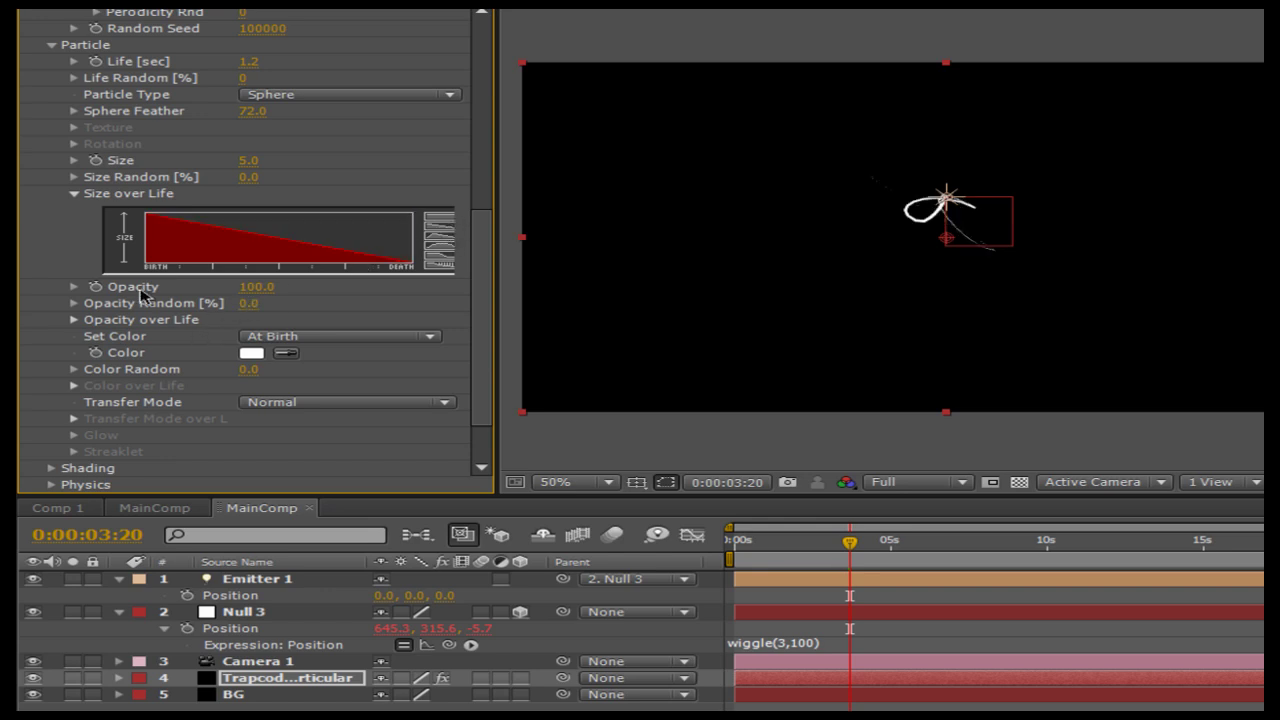
left_click(74, 320)
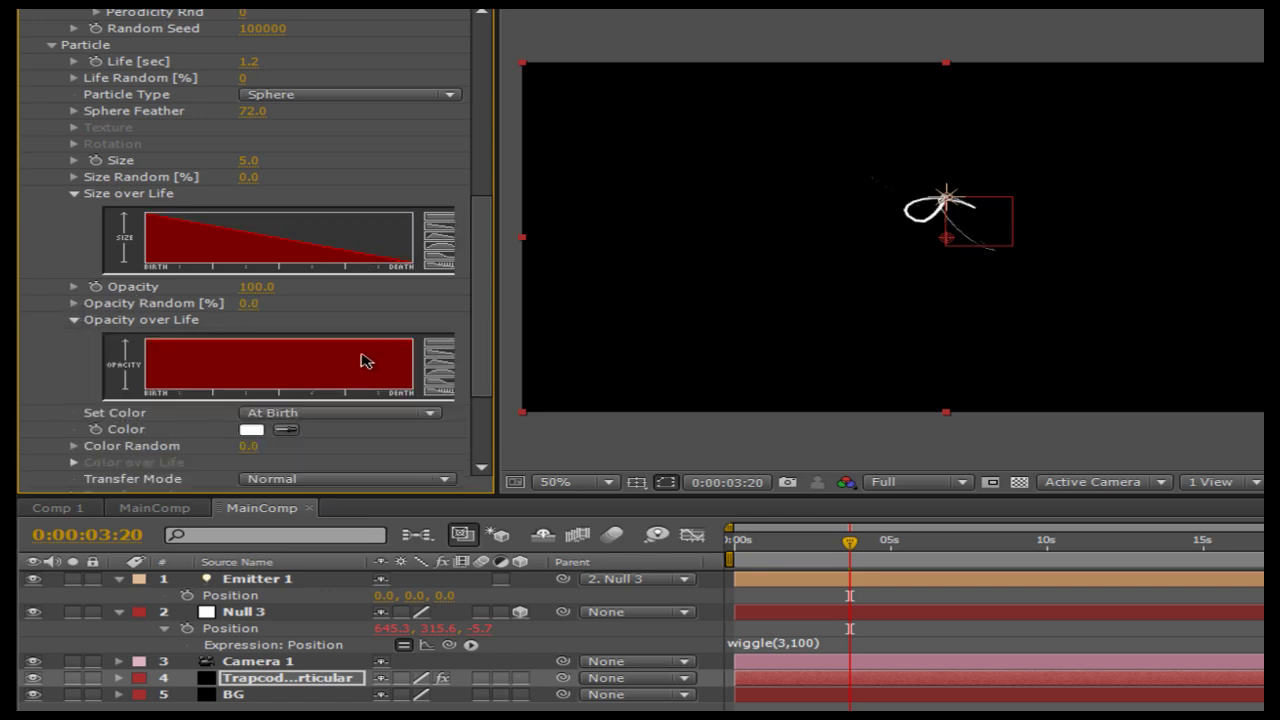
left_click(450, 357)
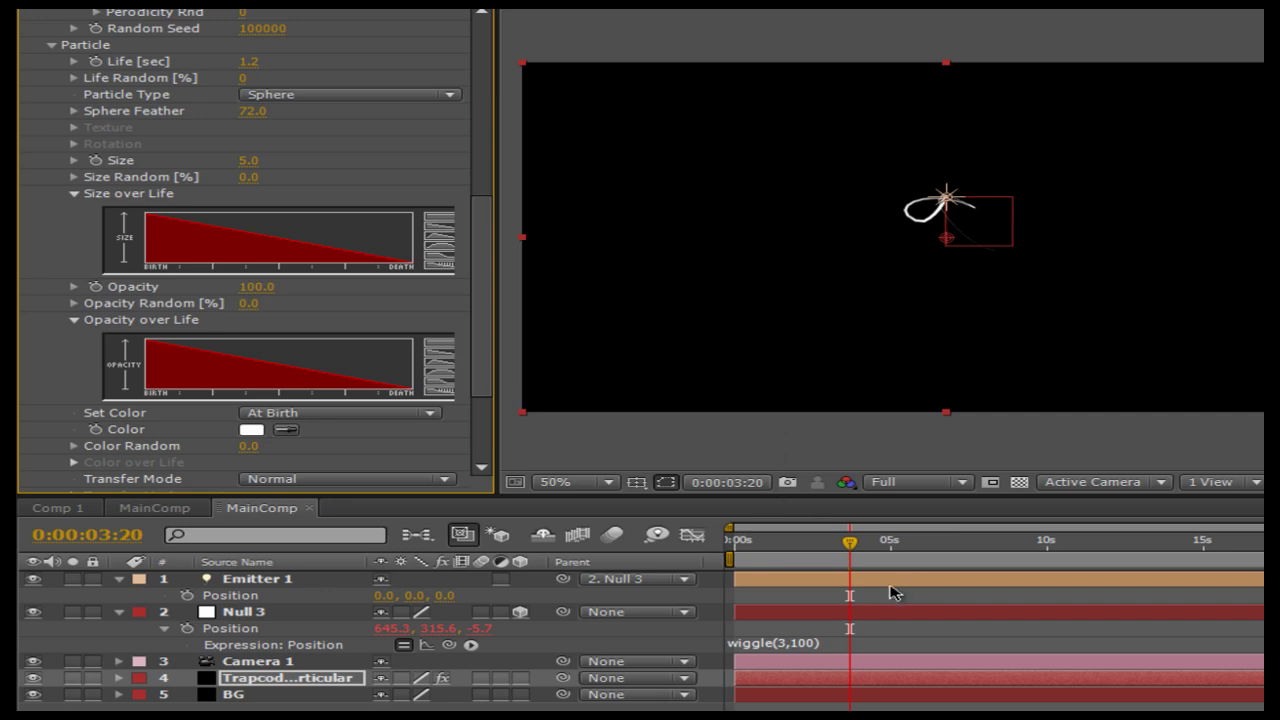
Preview the fading particle trail from the start of the composition
left_click_drag(877, 545, 946, 548)
key("Home")
key("space")
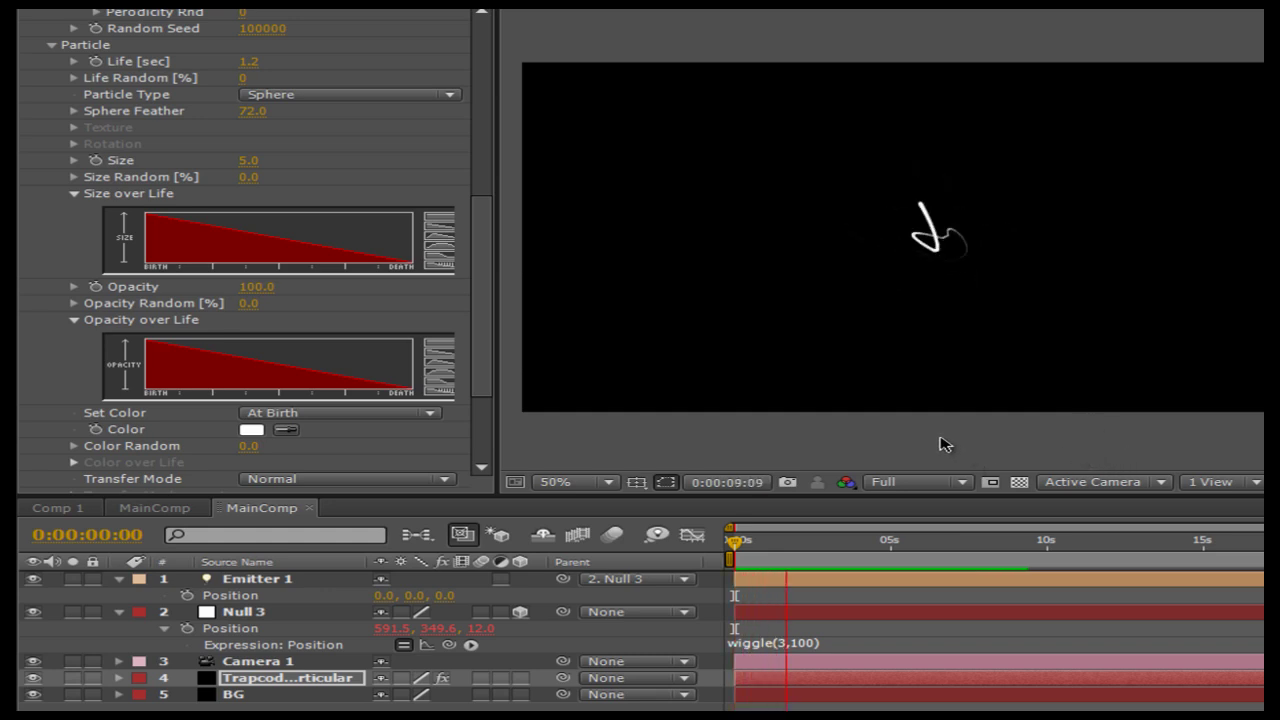
key("space")
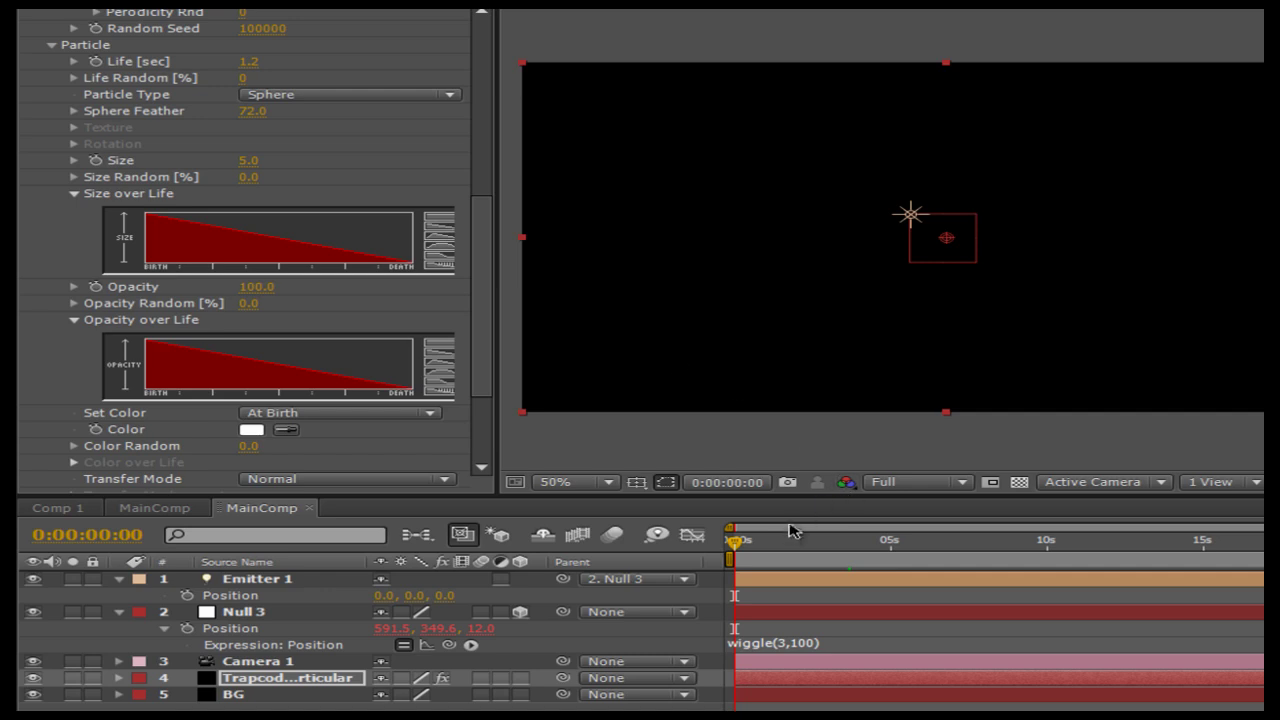
At 0:00:03:00, set the particle Color to light blue ACCBE3 and the Transfer Mode to Add
left_click(828, 540)
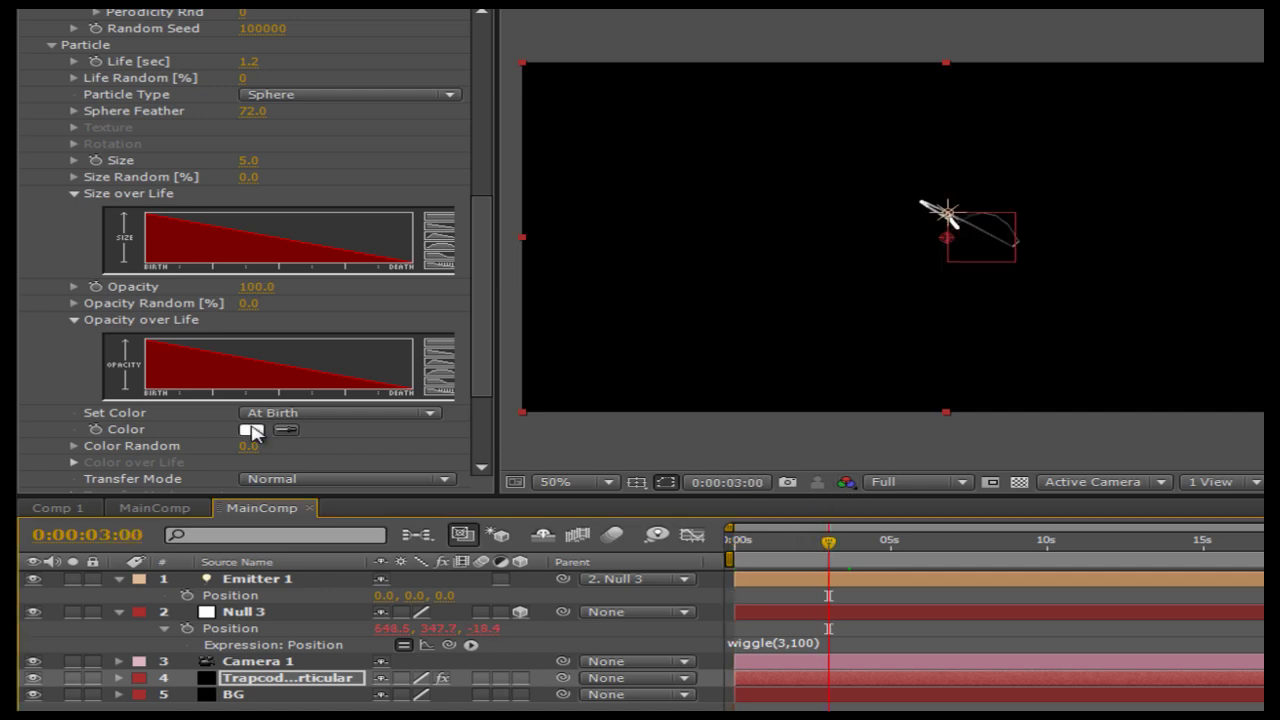
left_click(252, 432)
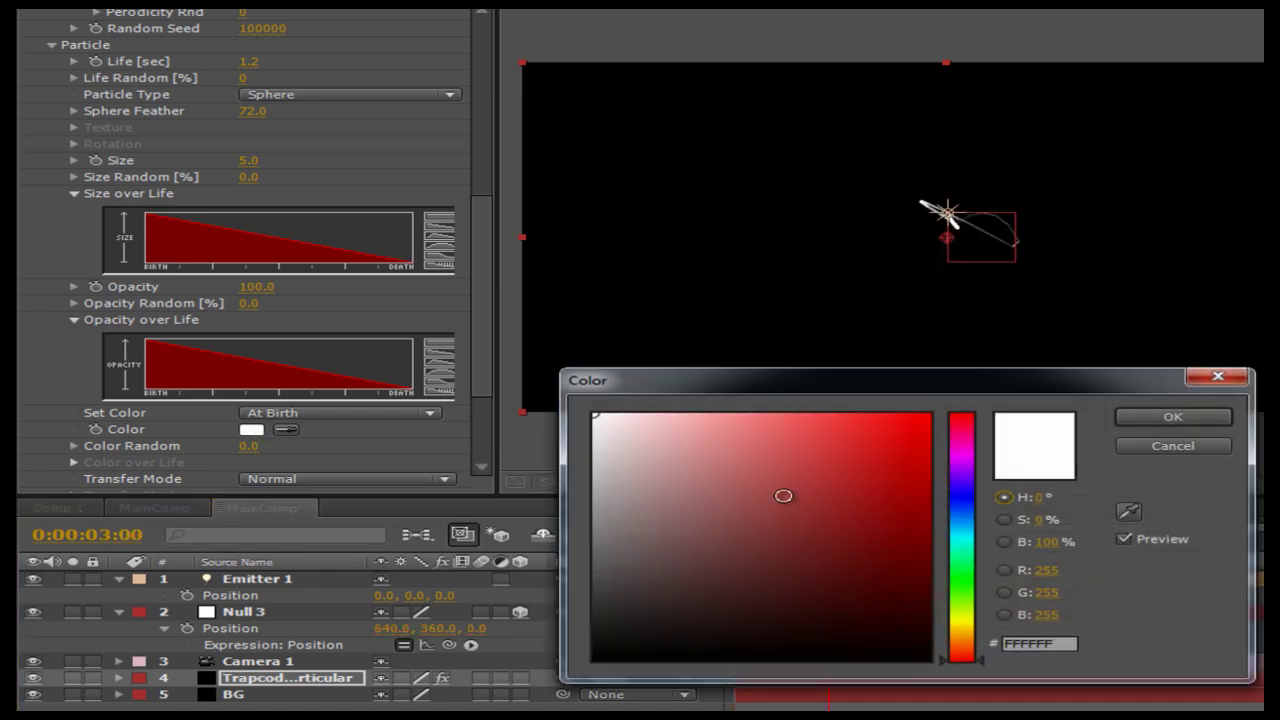
left_click(962, 519)
left_click(669, 447)
mouse_move(669, 447)
left_mouse_down()
mouse_move(686, 477)
mouse_move(674, 440)
left_mouse_up()
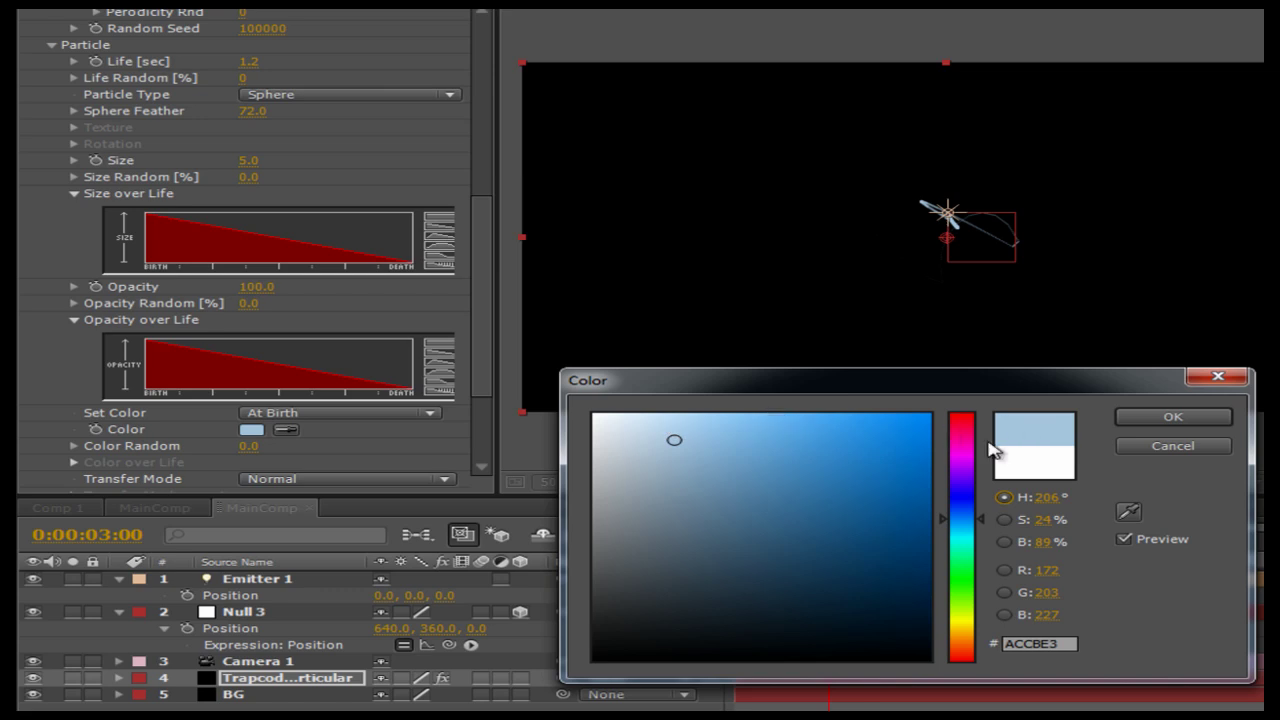
left_click(1171, 418)
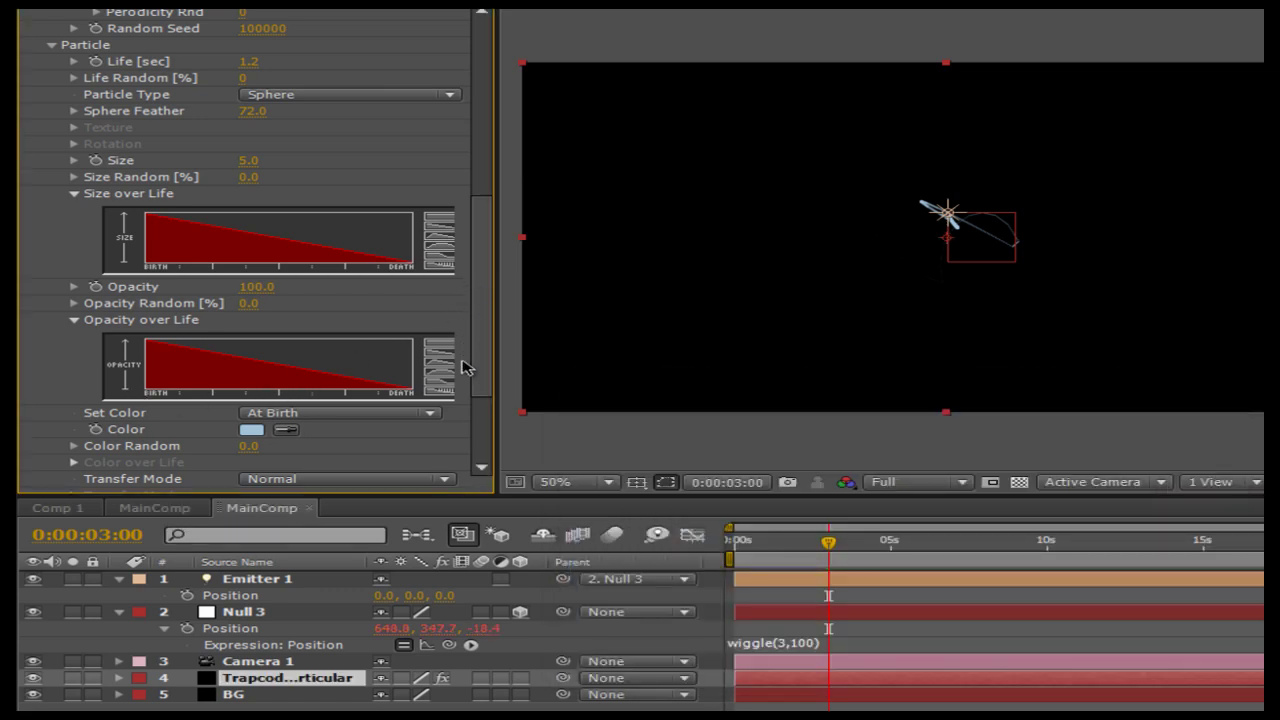
left_click_drag(478, 368, 480, 443)
left_click(360, 333)
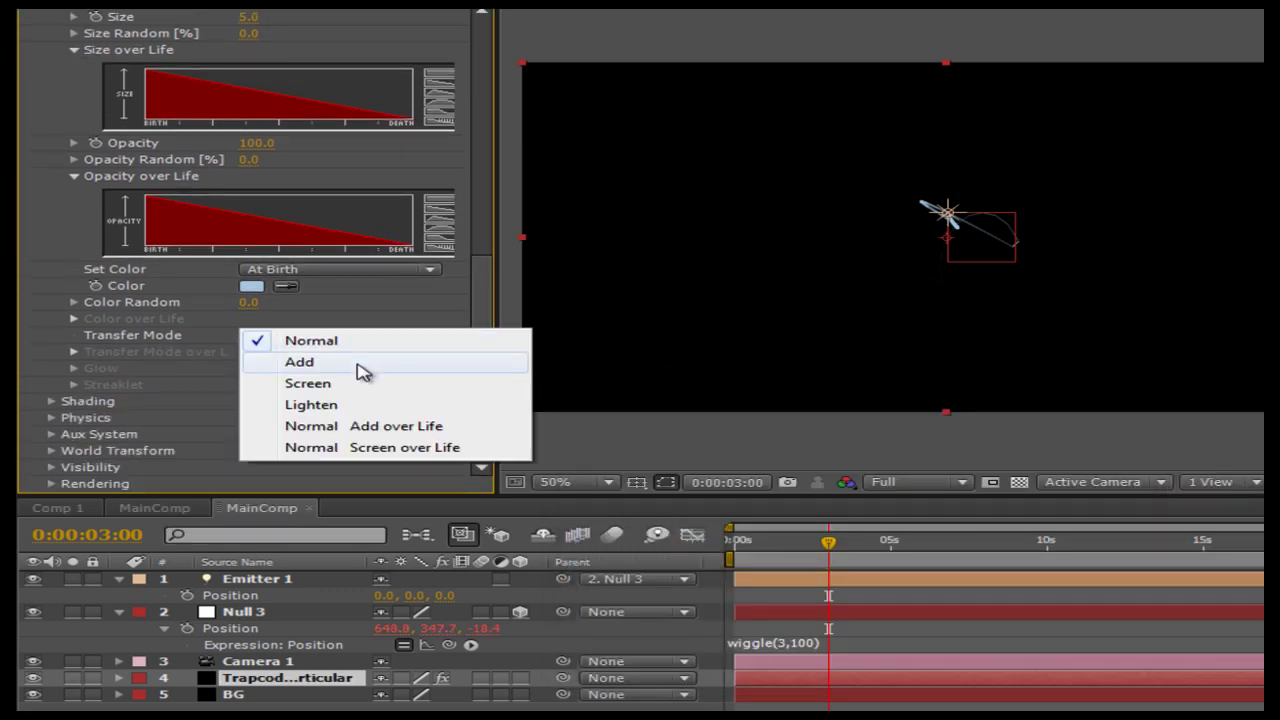
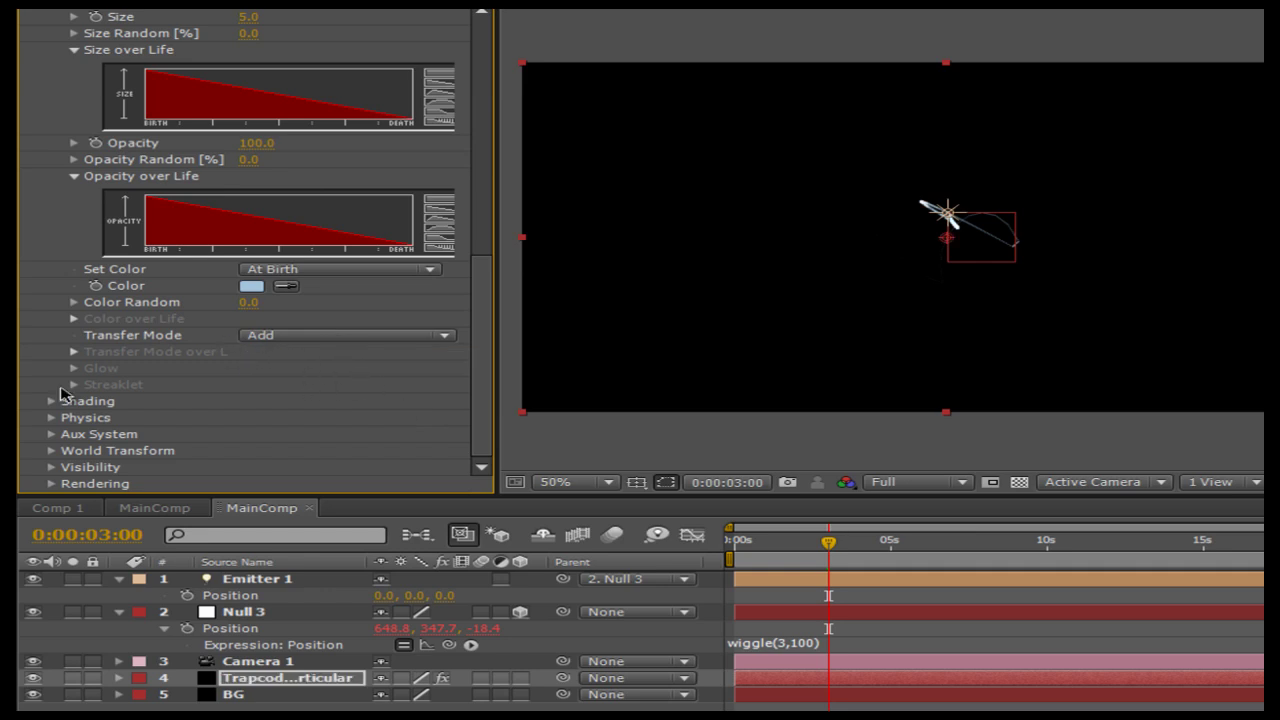
Set Affect Size to 1 in the Turbulence Field of Particular's Air physics settings
left_click(52, 421)
scroll(484, 261, "down", 5)
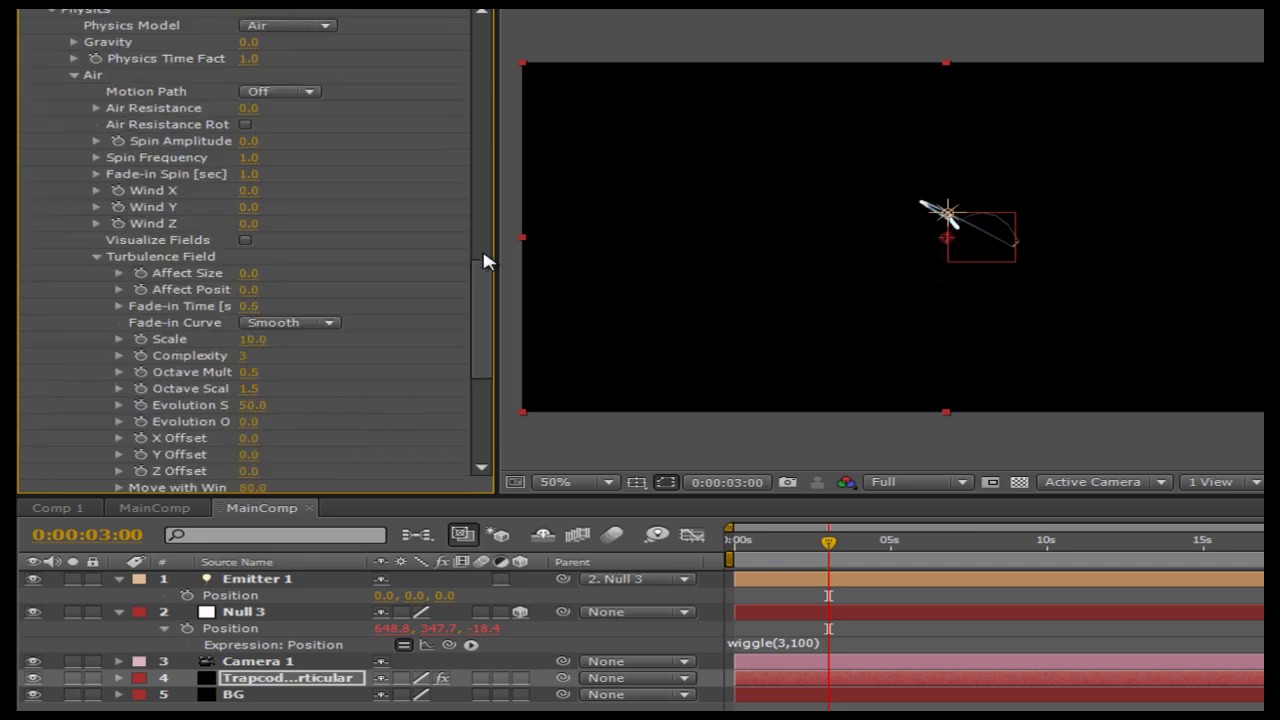
mouse_move(473, 284)
left_mouse_down()
mouse_move(474, 363)
mouse_move(474, 309)
mouse_move(460, 293)
left_mouse_up()
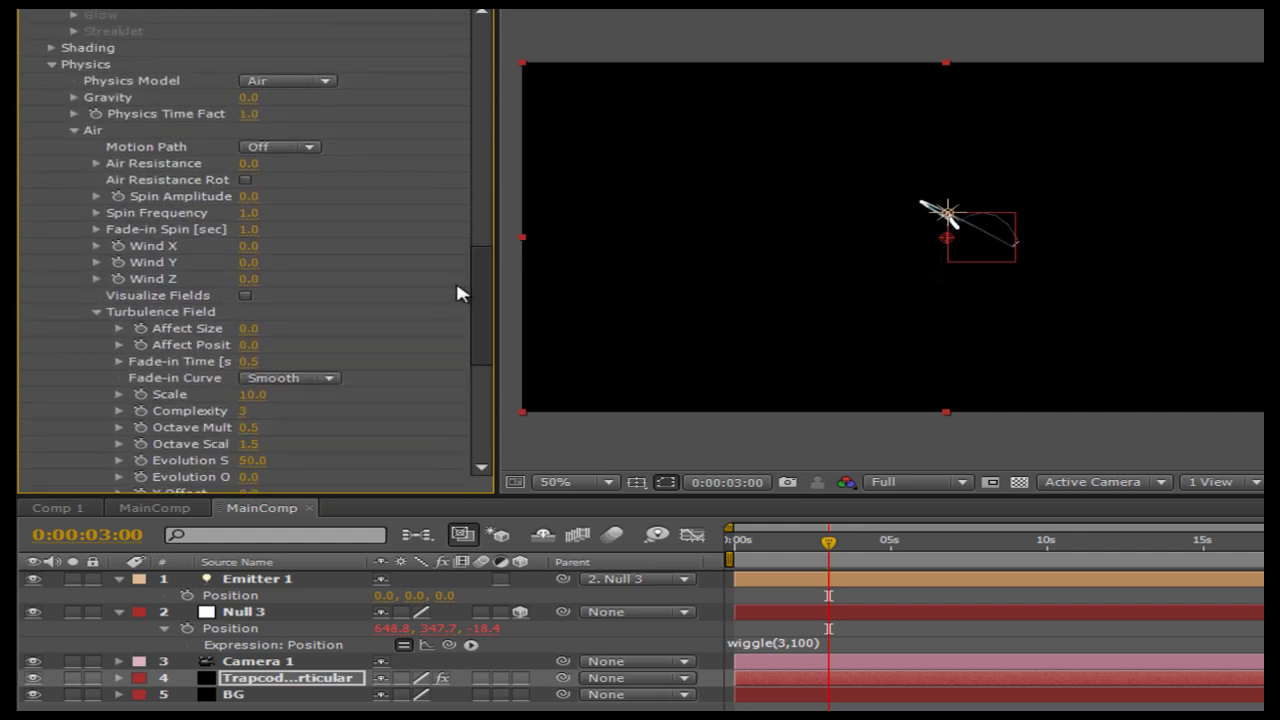
scroll(457, 293, "down", 1)
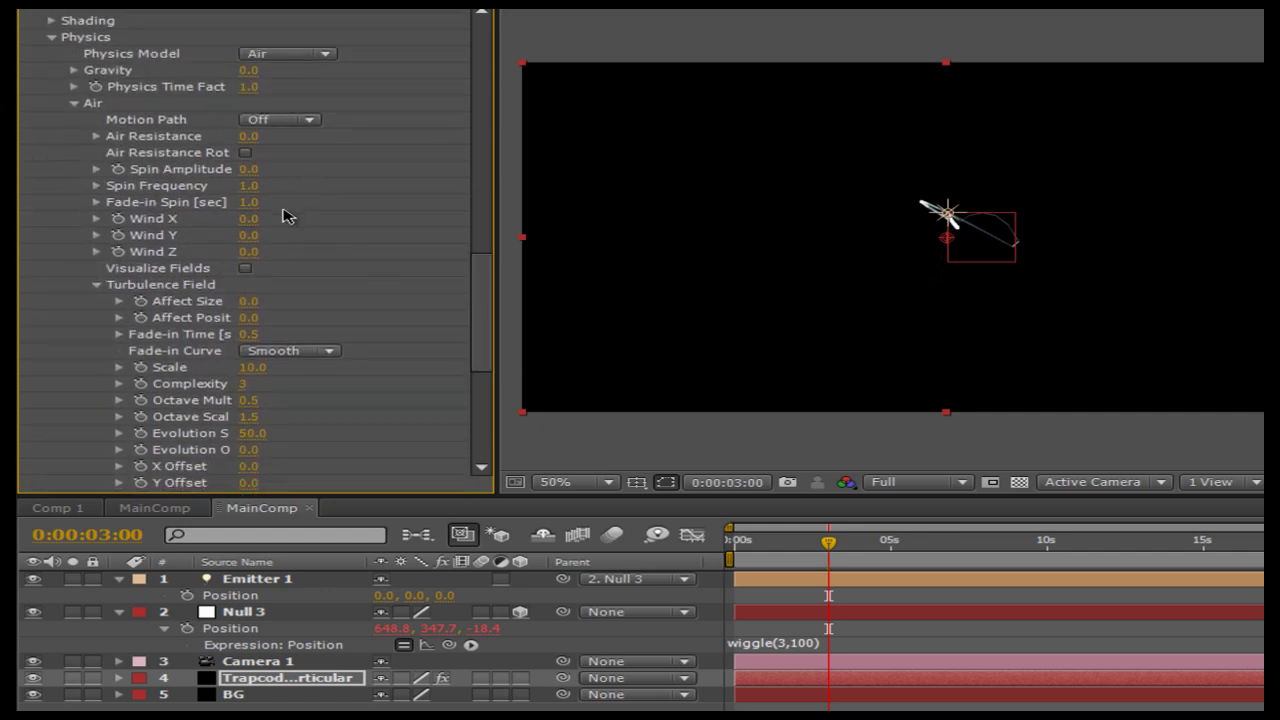
left_click(248, 303)
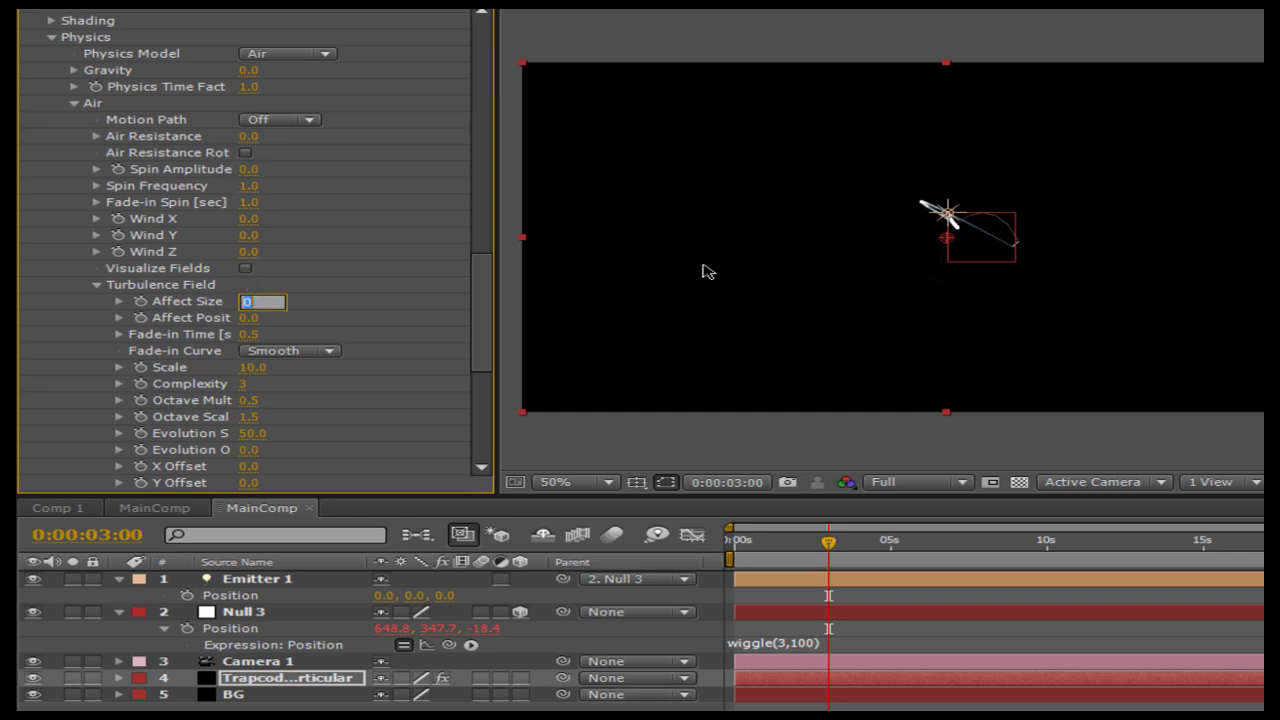
type("1")
key("Return")
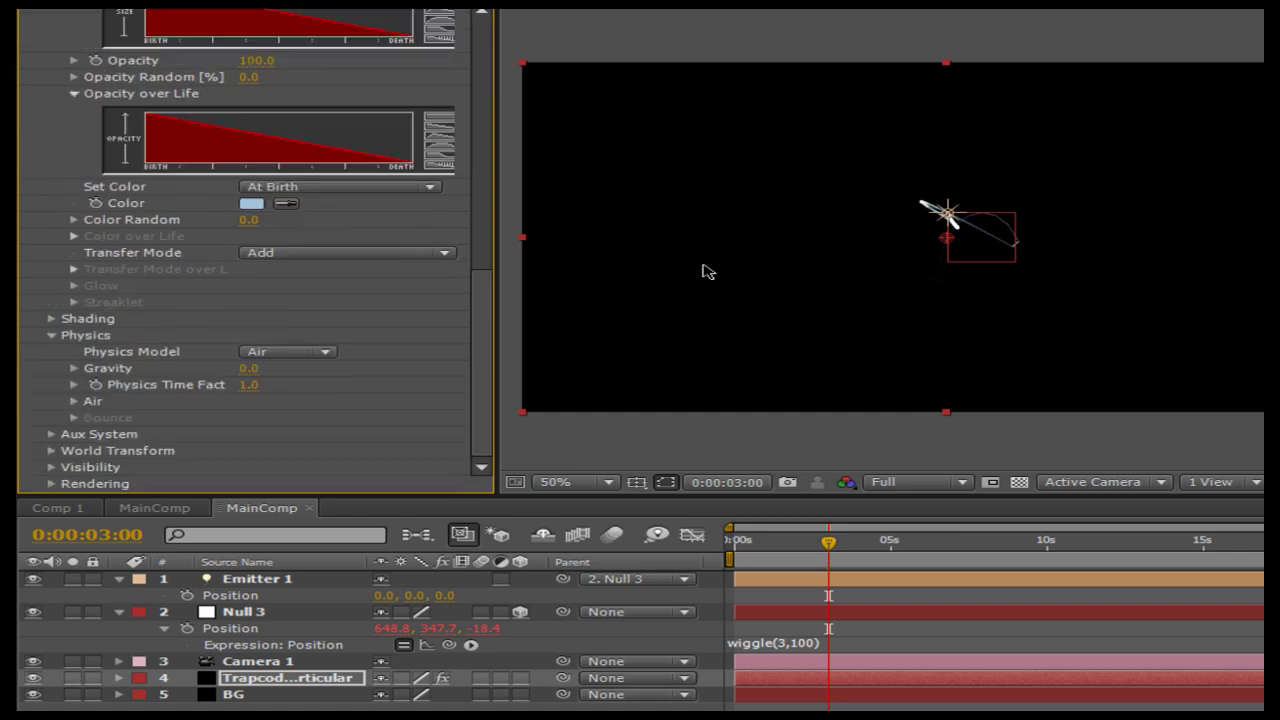
Set the Turbulence Field's Affect Position to 65, checking the trail up close
left_click(73, 401)
scroll(138, 352, "down", 5)
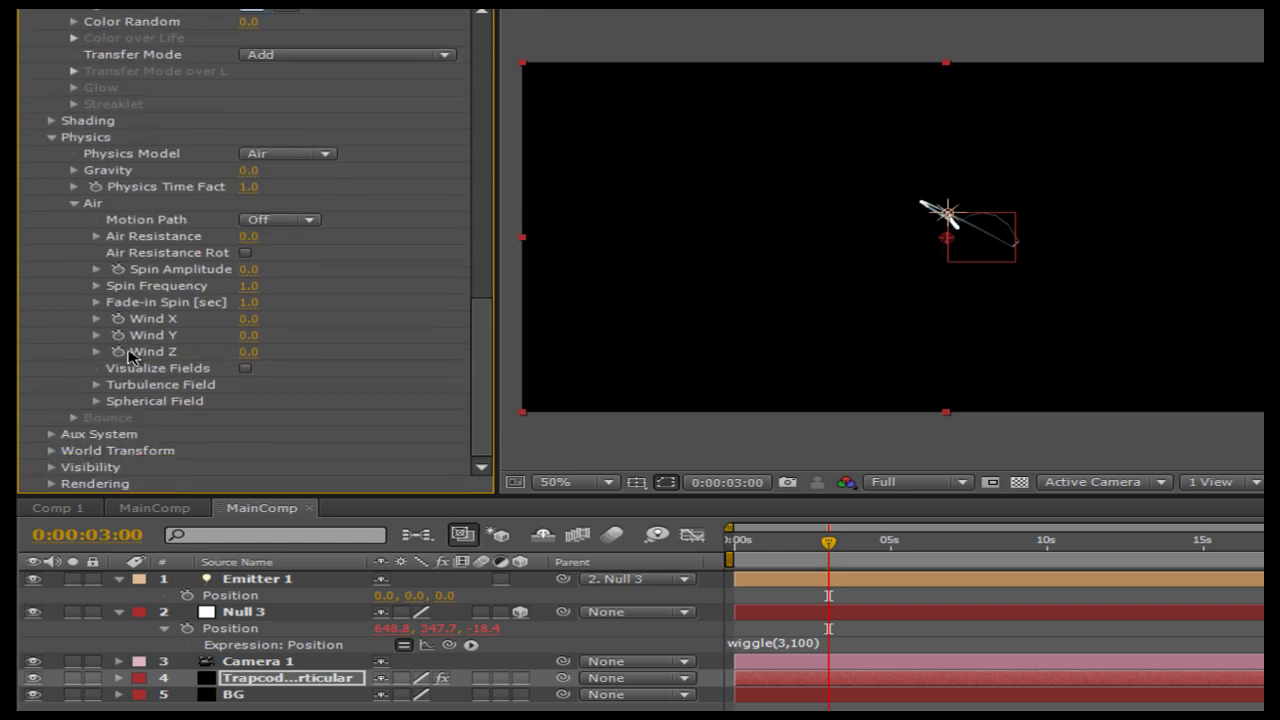
left_click(97, 385)
scroll(318, 310, "down", 4)
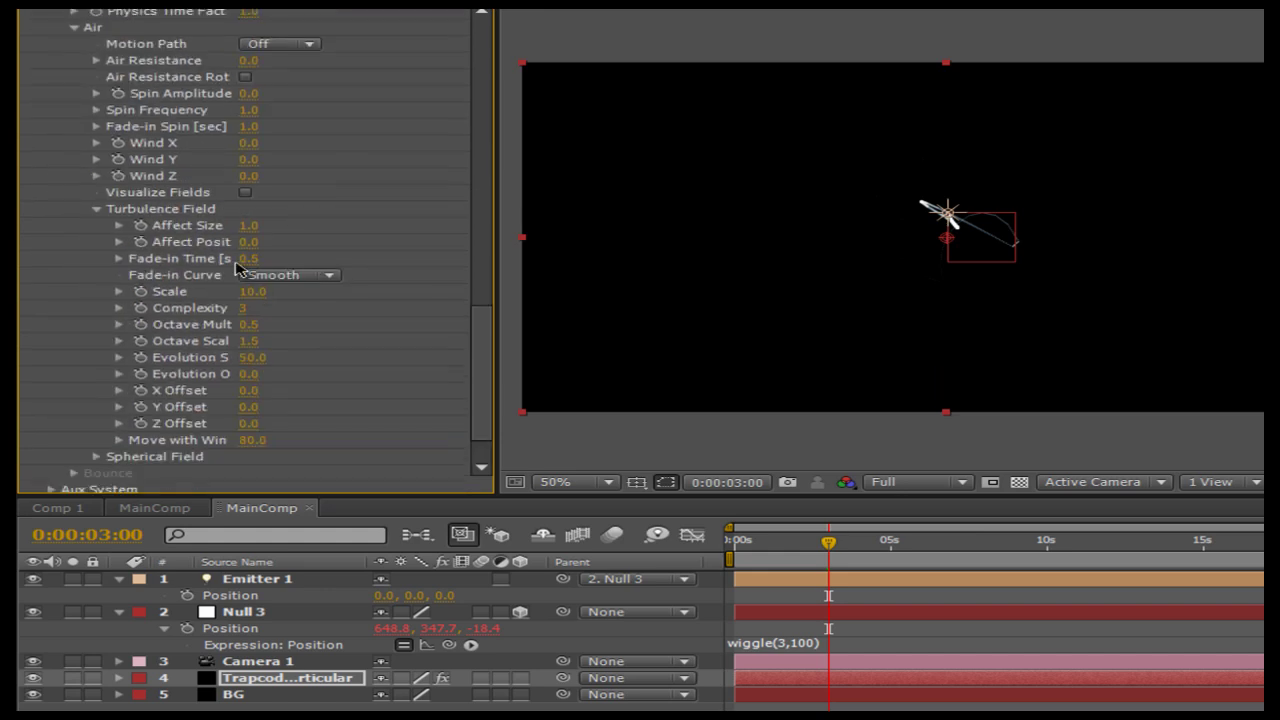
left_click_drag(249, 241, 263, 240)
scroll(263, 240, "down", 1)
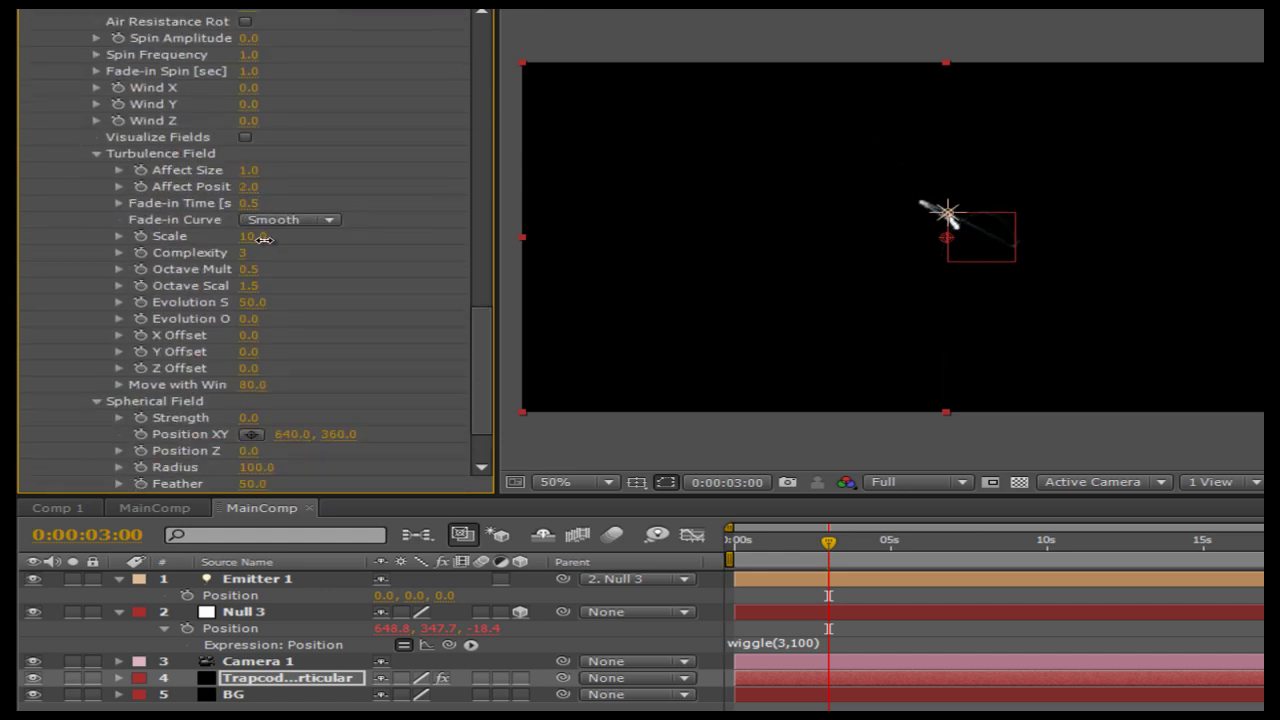
key("period")
key("period")
key("period")
key("period")
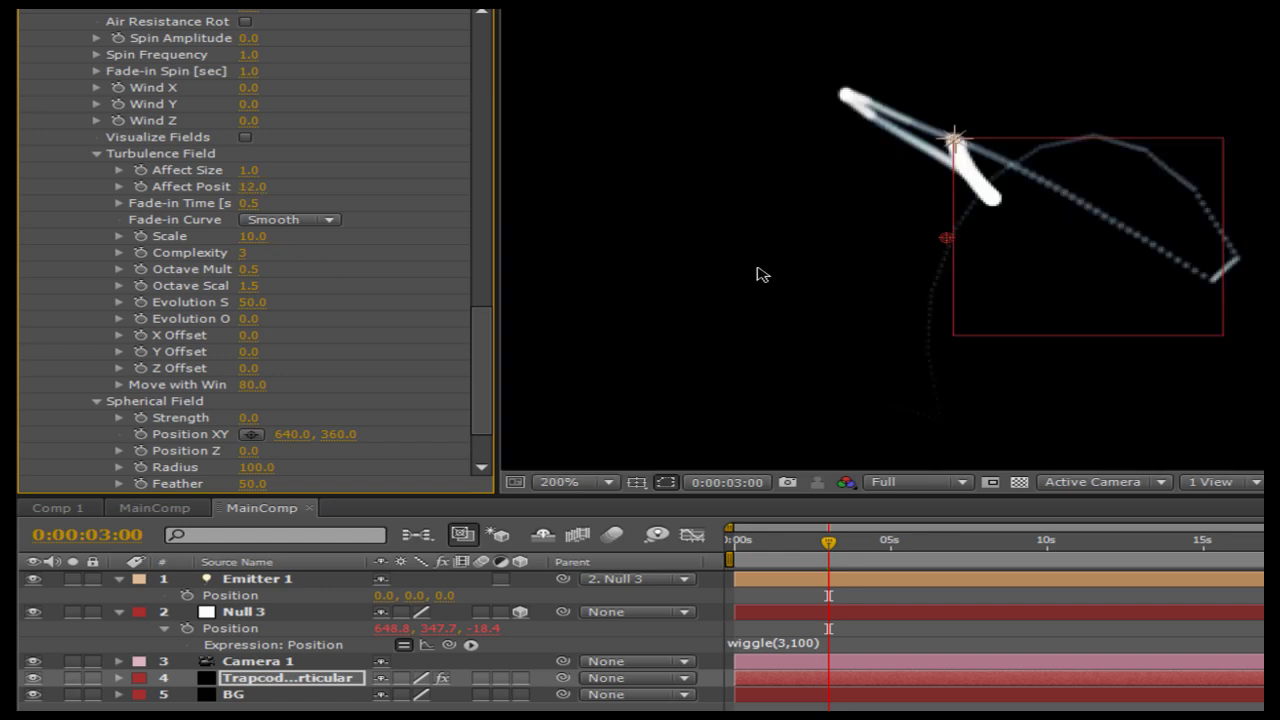
left_click_drag(250, 186, 323, 186)
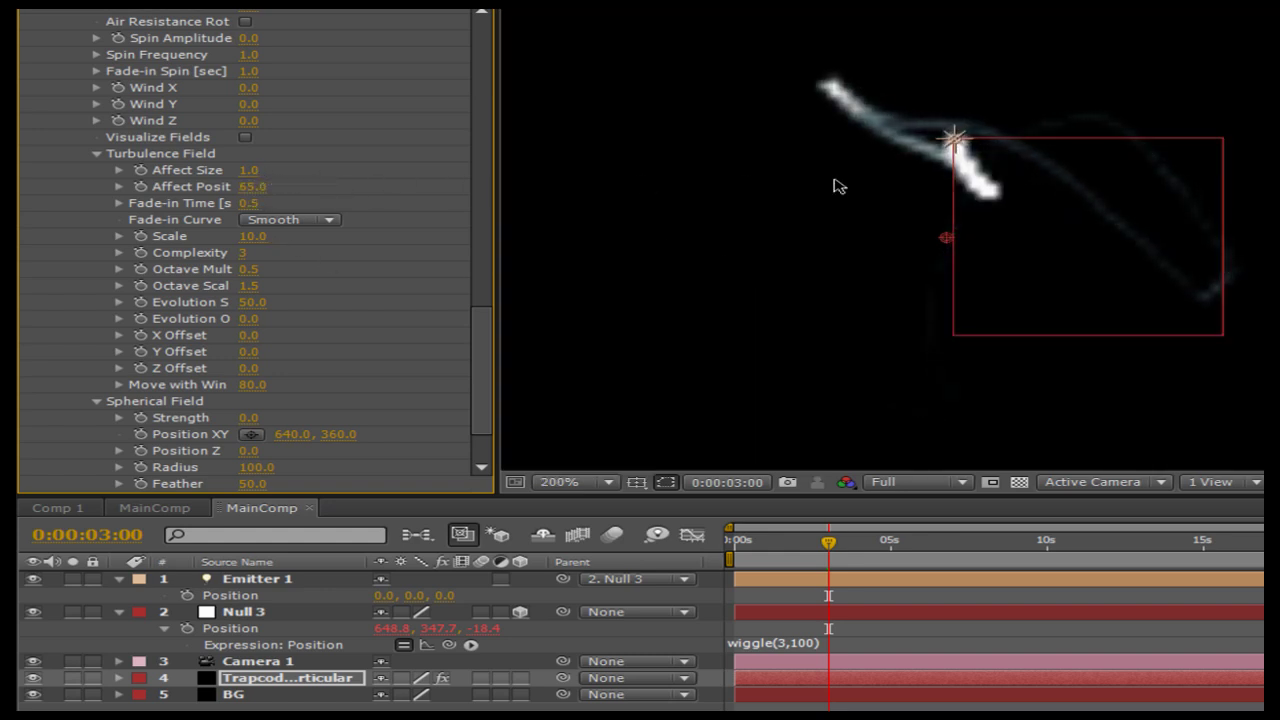
Scrub the timeline to 0:00:08:27 and back to 0:00:07:10 to examine the turbulent trail
left_click_drag(826, 543, 1010, 497)
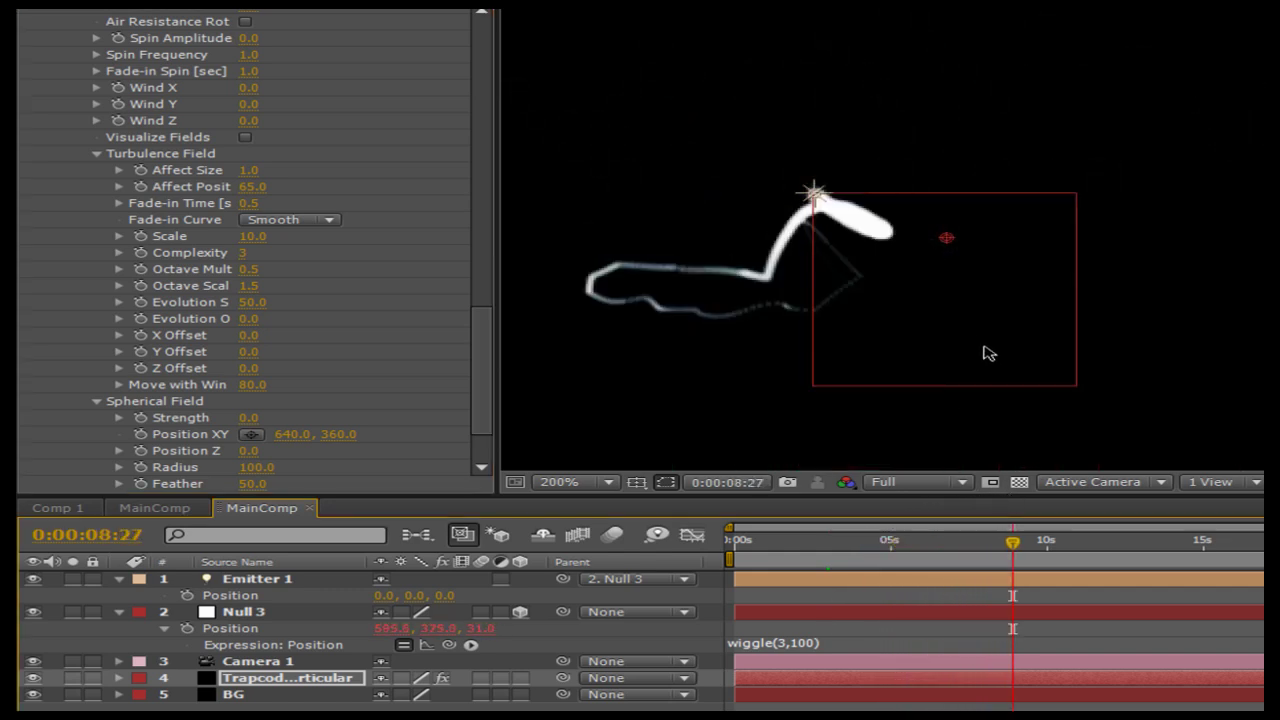
scroll(980, 349, "down", 2)
left_click_drag(1012, 541, 963, 542)
scroll(300, 343, "down", 2)
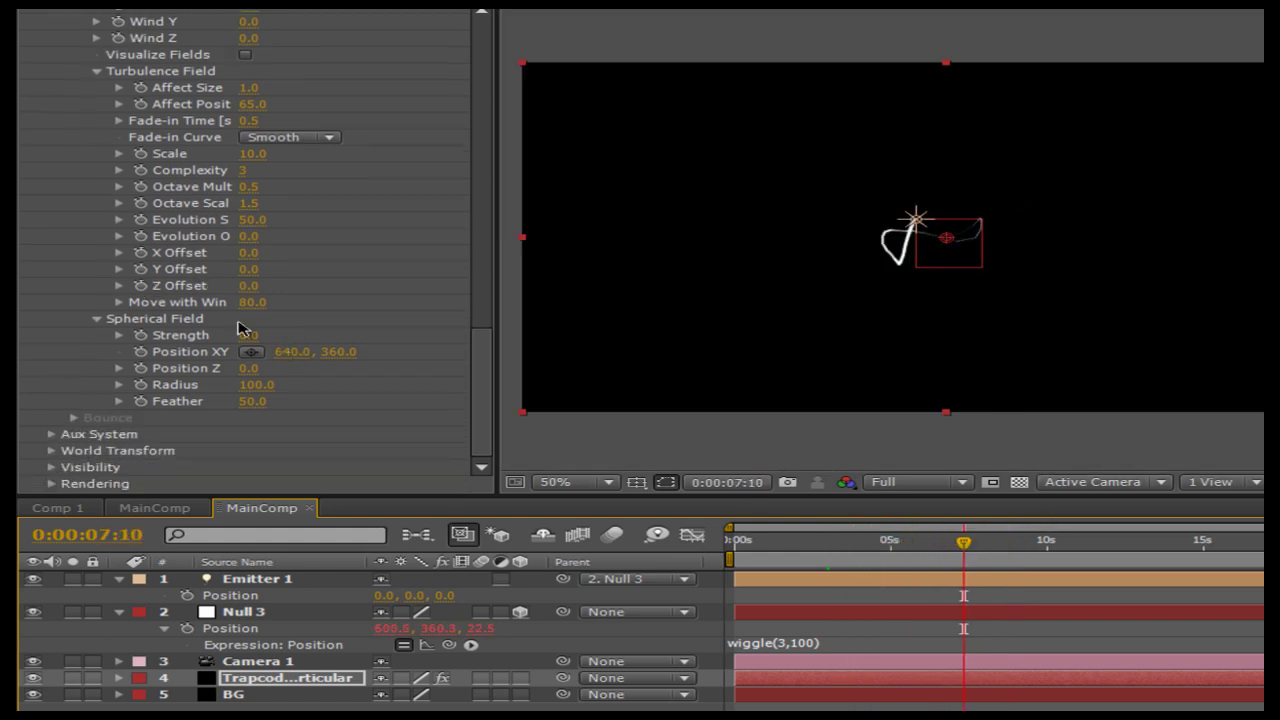
Set Wind X and Wind Y to 6 and scrub through the opening seconds to check the trail
scroll(242, 328, "up", 2)
scroll(250, 172, "up", 1)
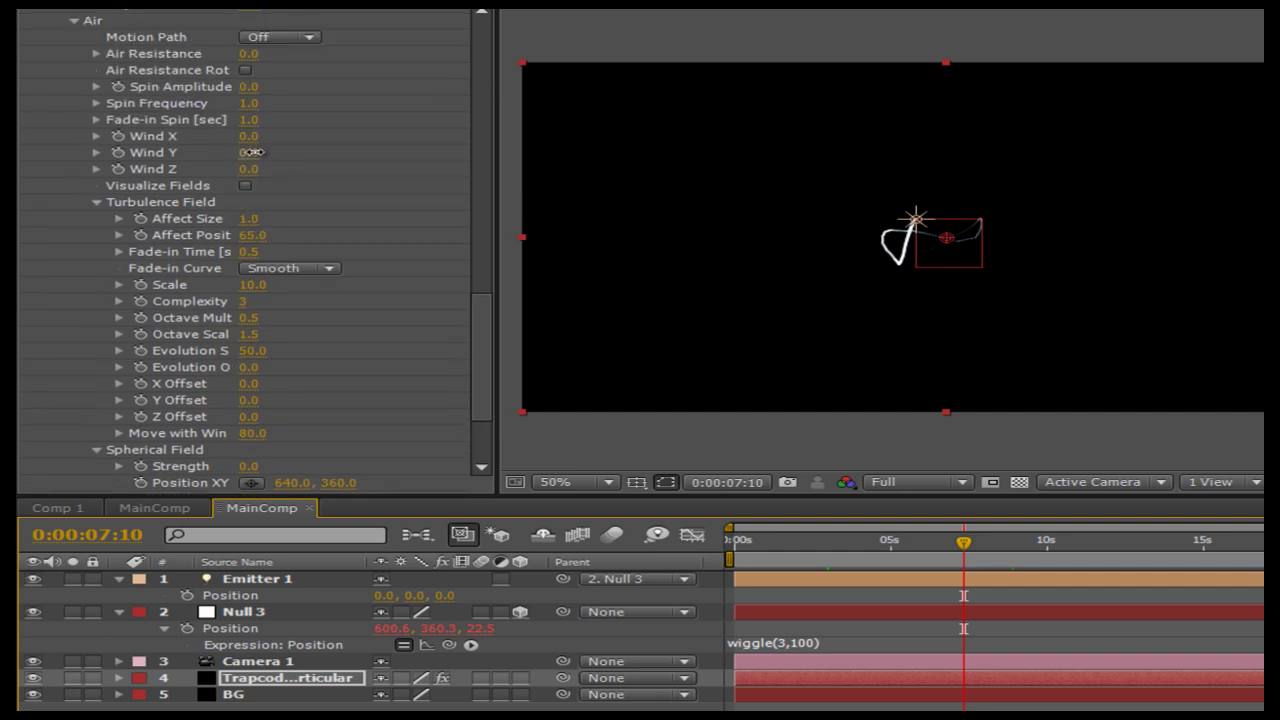
left_click(248, 136)
type("6")
key("Return")
left_click_drag(806, 544, 845, 540)
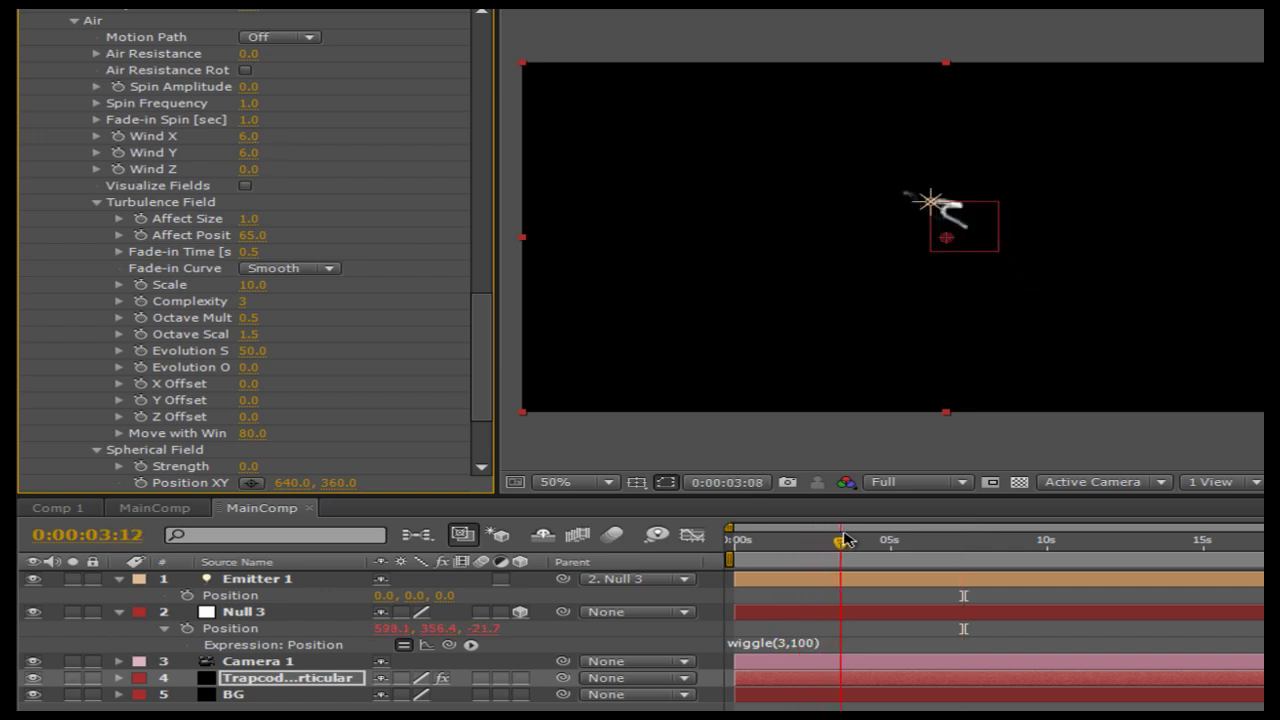
Set the Turbulence Field's Evolution Speed to 55, Octave Multiplier to 0.6 and Octave Scale to 1.6
left_click(255, 352)
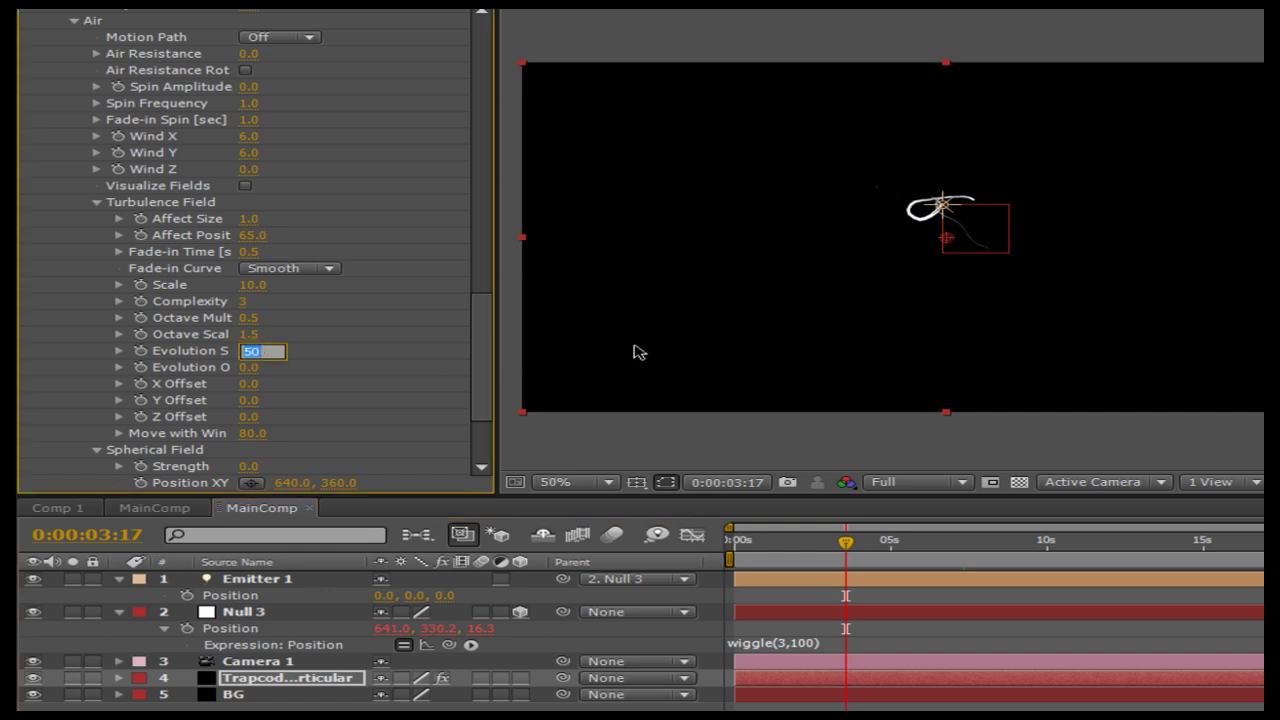
key("Up")
left_click(254, 318)
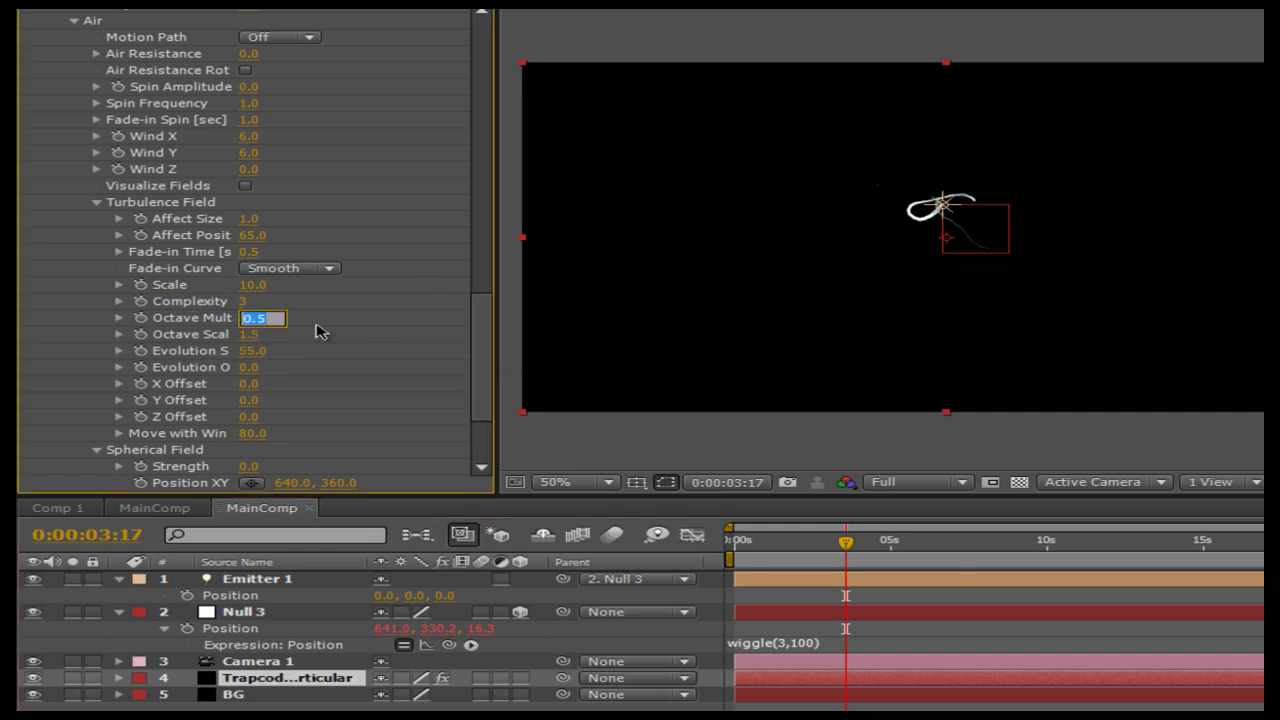
key("Up")
key("Up")
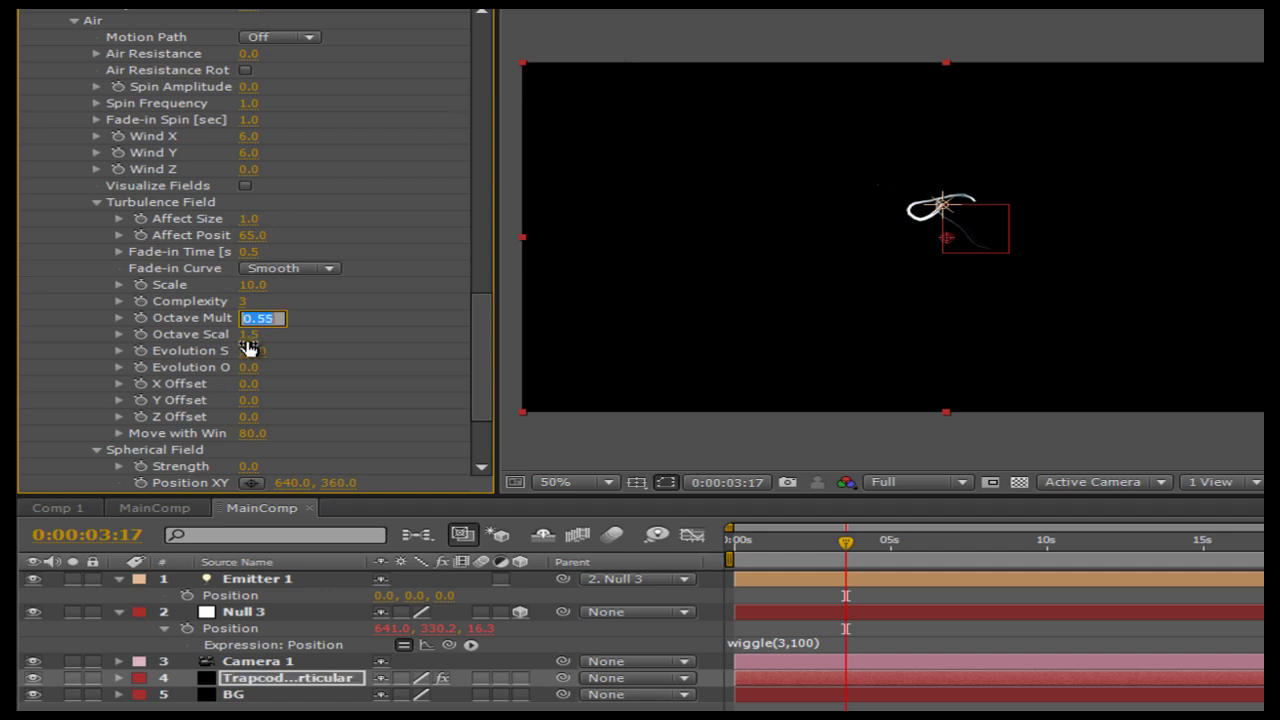
key("Tab")
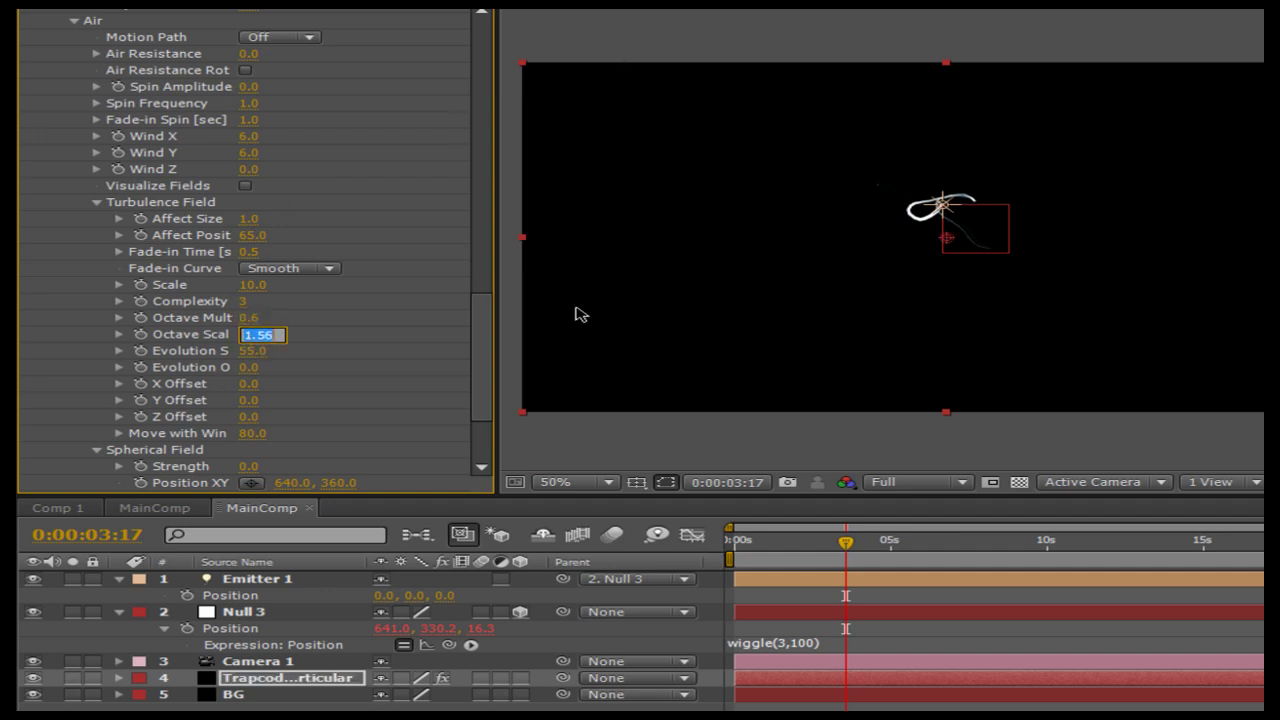
Try to raise the Turbulence Field's Complexity to 3.4
left_click(250, 302)
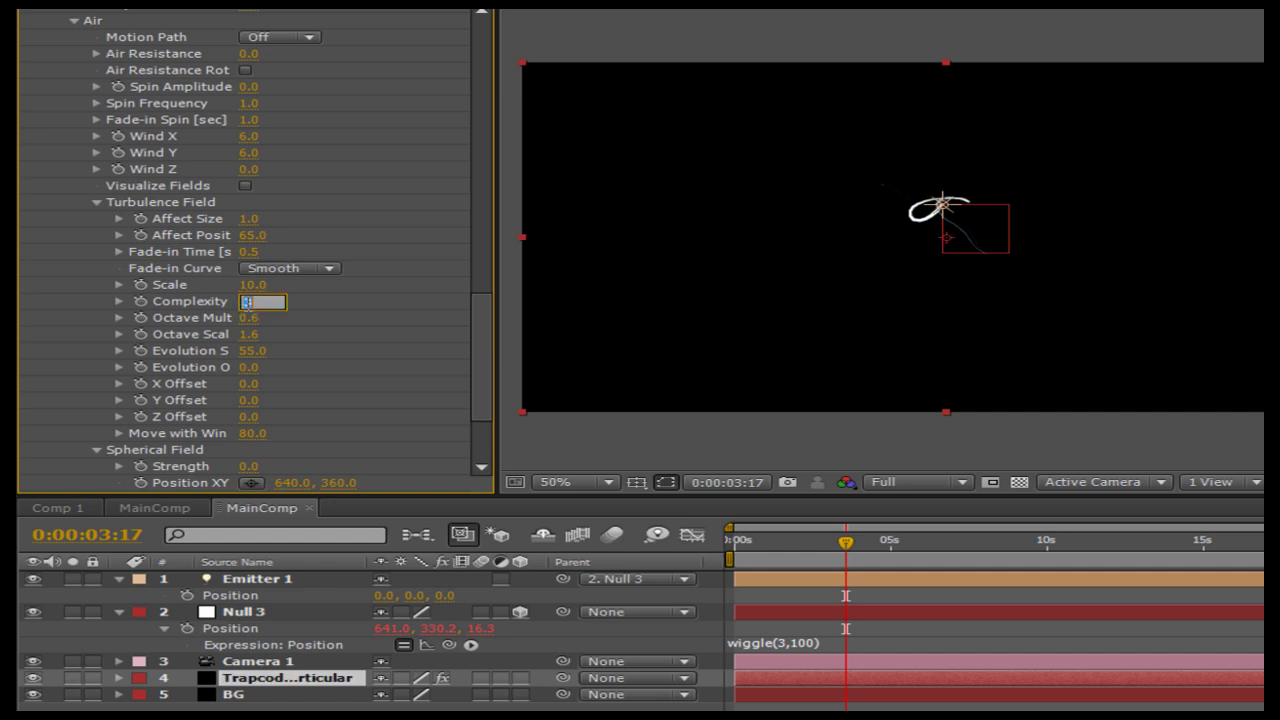
key("Up")
key("Up")
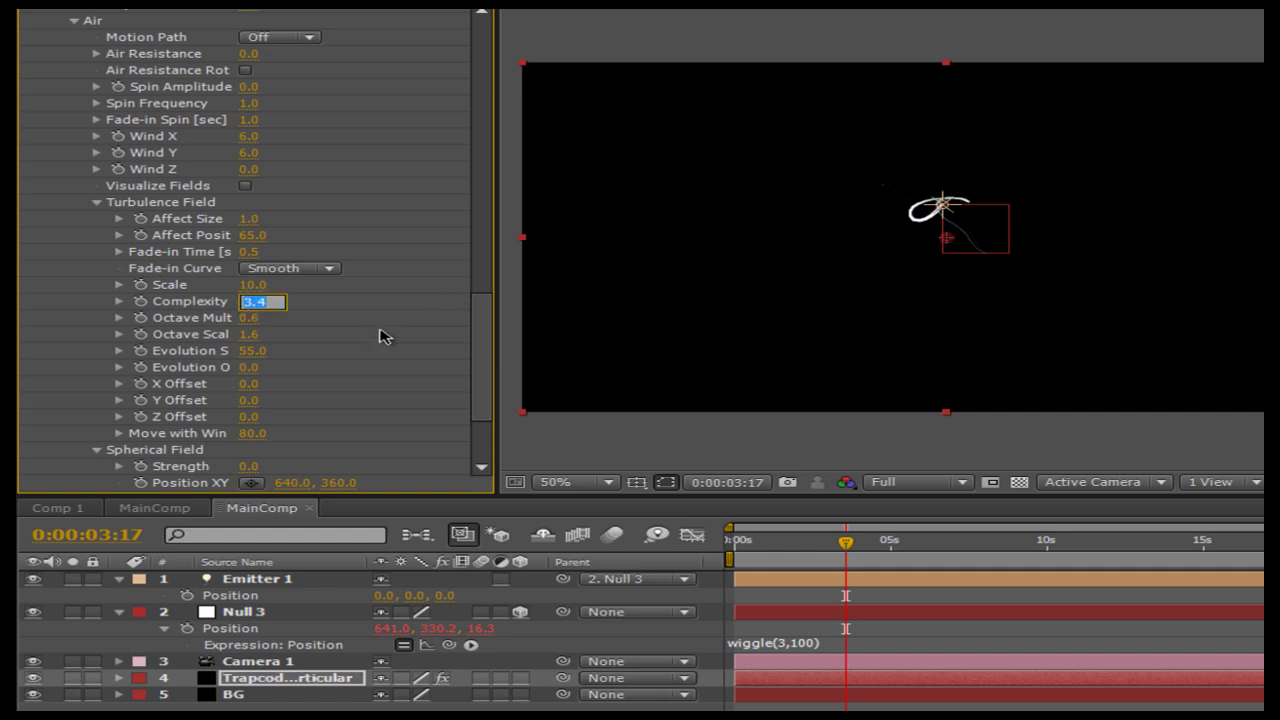
key("Return")
Set the Turbulence Field's Evolution Offset to 40
left_click(245, 369)
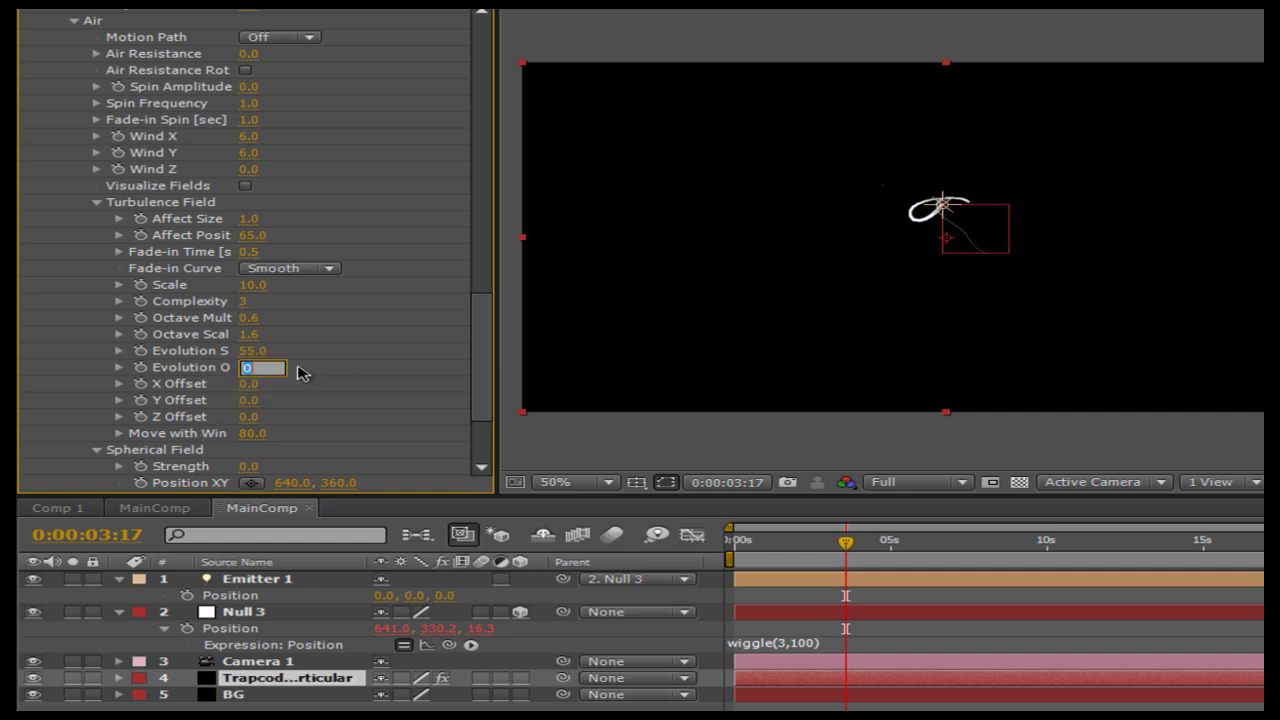
key("shift+Up")
key("shift+Up")
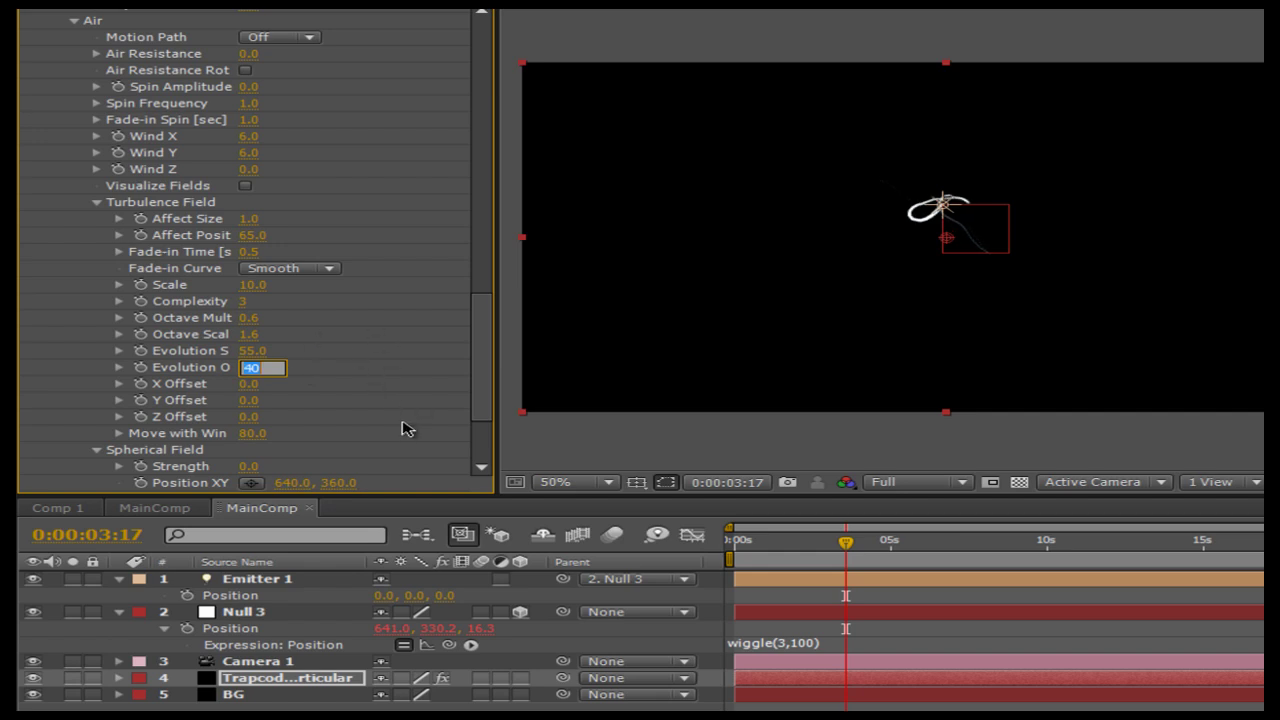
left_click(727, 482)
left_click(932, 286)
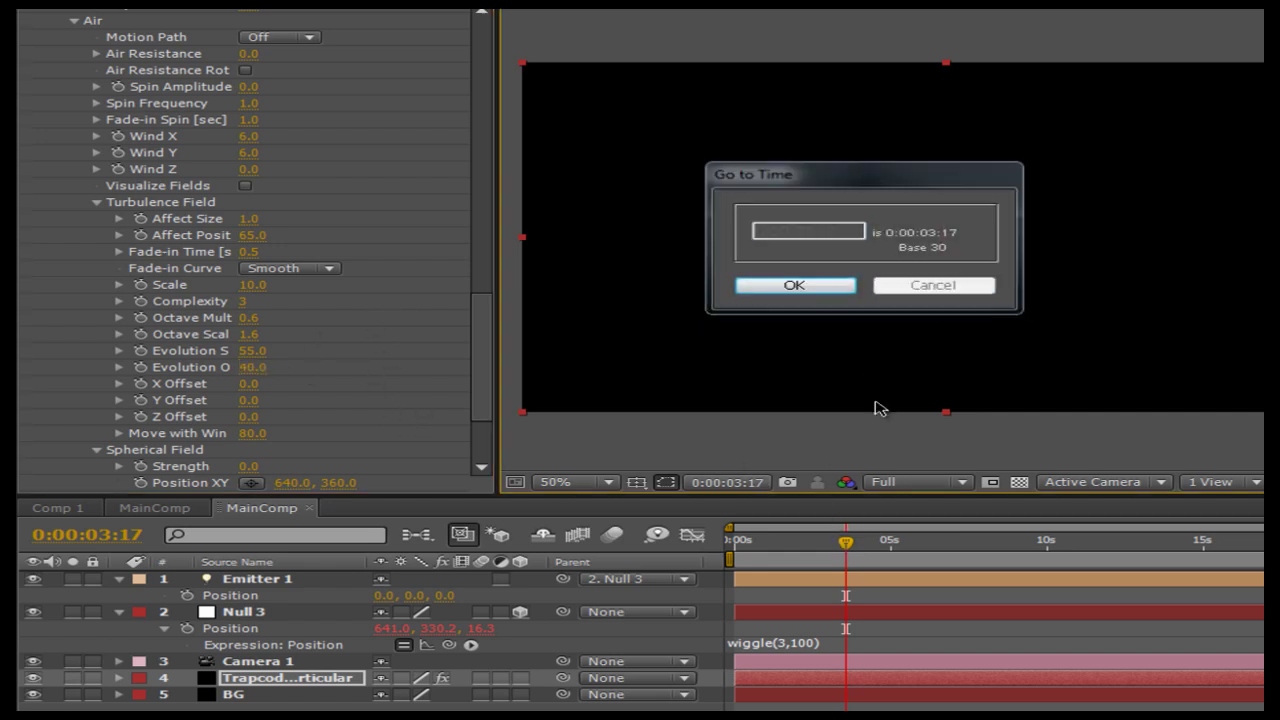
Preview the turbulent light trail from the start of the composition and return to the first frame
left_click_drag(844, 548, 733, 548)
key("space")
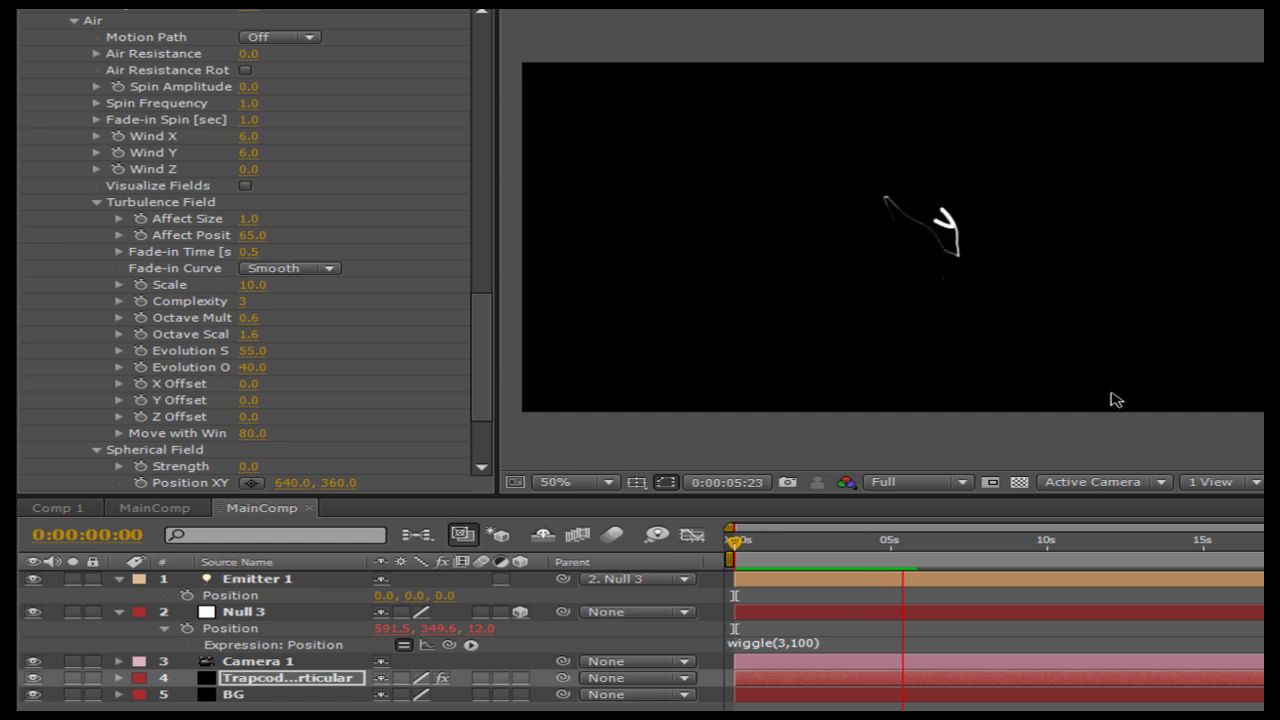
key("space")
mouse_move(738, 546)
left_mouse_down()
mouse_move(749, 546)
mouse_move(735, 546)
left_mouse_up()
Add the expression time*100 to Null 3's X Rotation
left_click(223, 611)
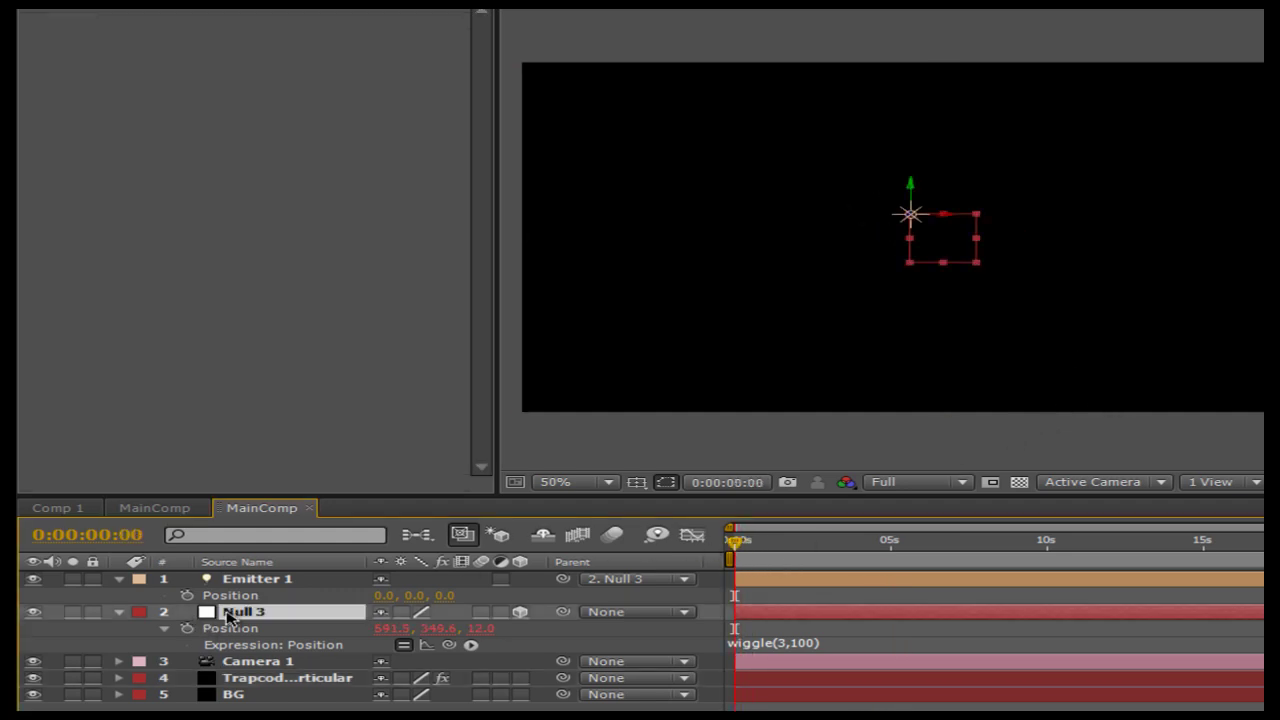
key("r")
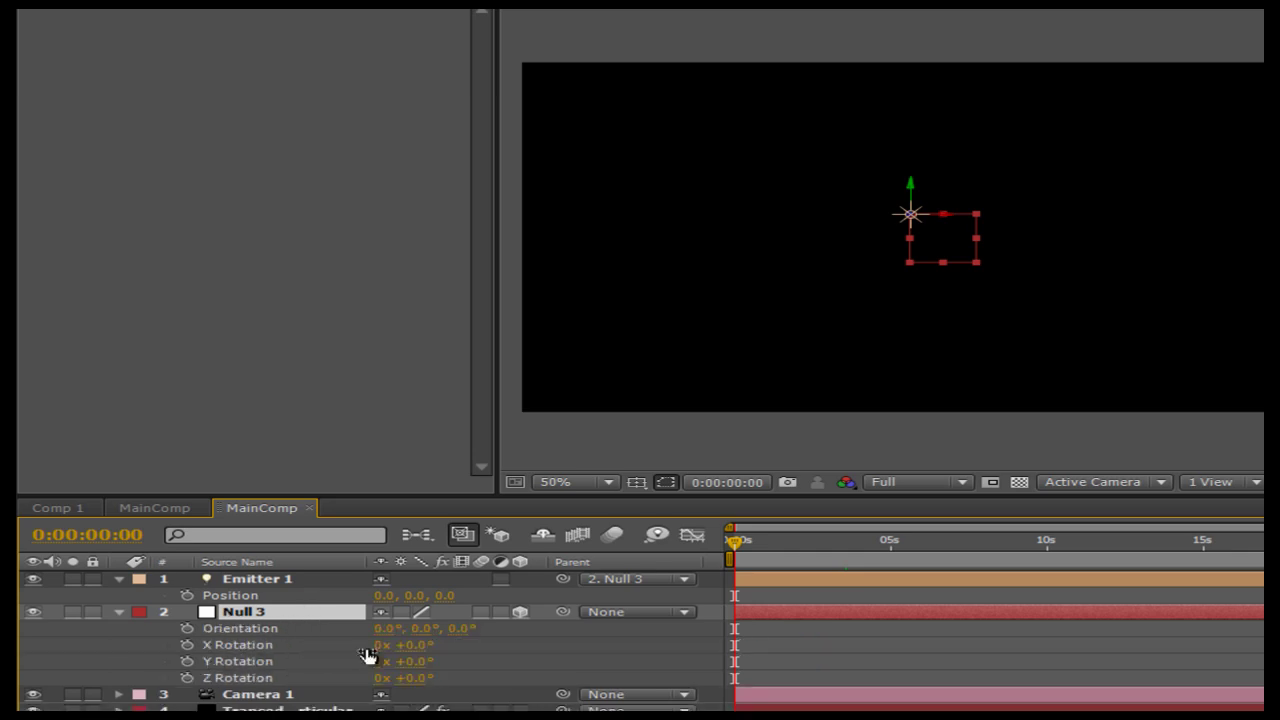
left_click(188, 645, "alt")
type("time*100")
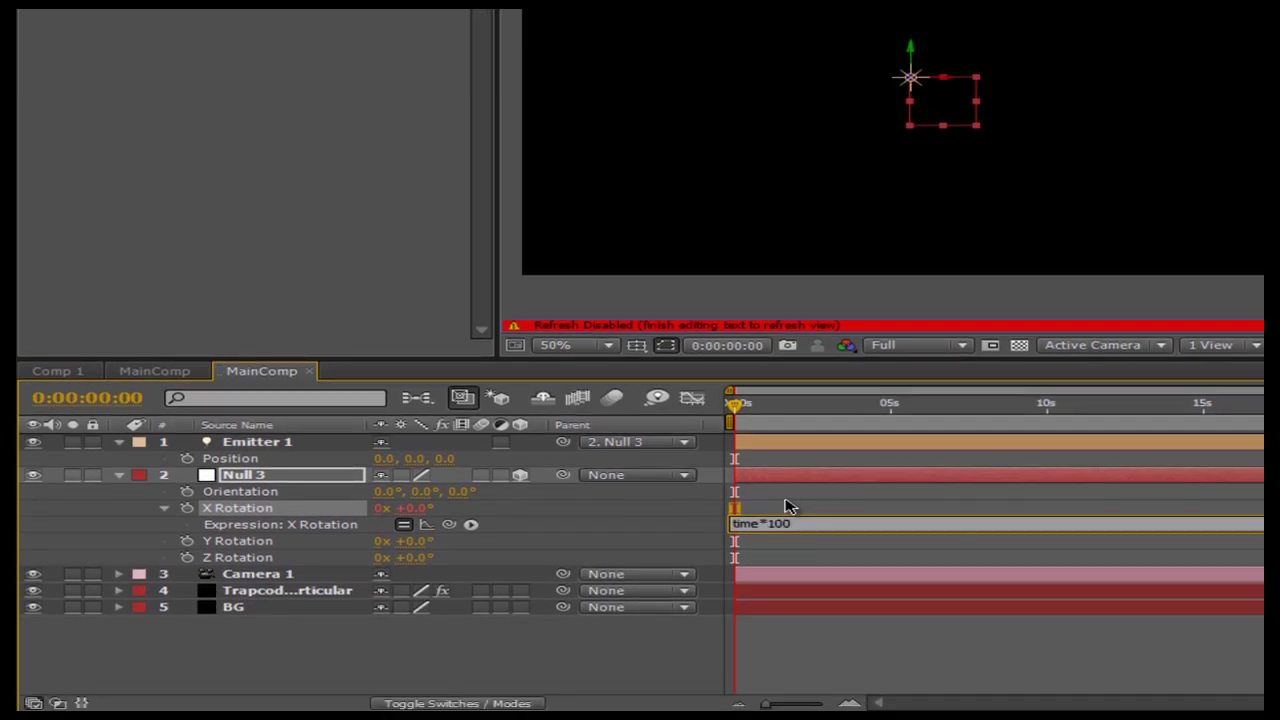
left_click(728, 443)
mouse_move(735, 408)
left_mouse_down()
mouse_move(835, 410)
mouse_move(735, 410)
left_mouse_up()
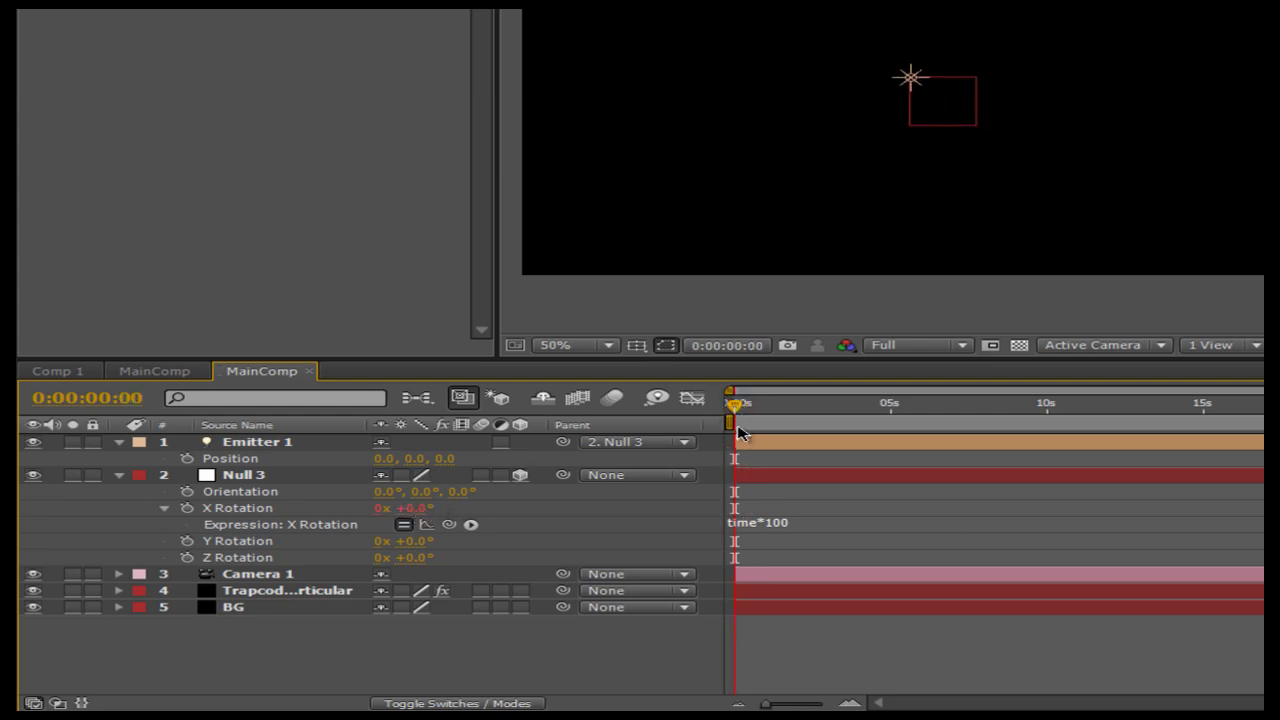
Scrub through the opening seconds with a magnified time scale to check the rotating trail, ending at 0:00:00:00
left_click_drag(736, 410, 841, 412)
left_click(525, 701)
left_click_drag(808, 704, 842, 705)
left_click_drag(950, 405, 853, 405)
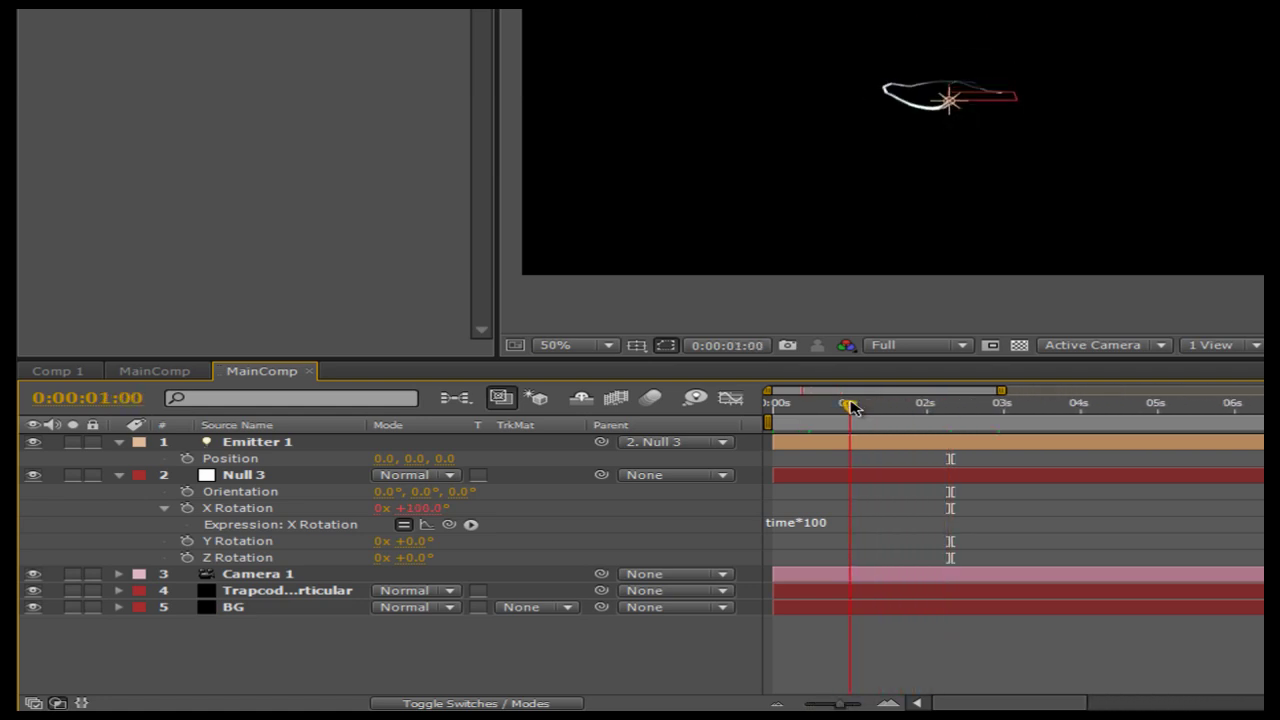
left_click_drag(853, 410, 771, 437)
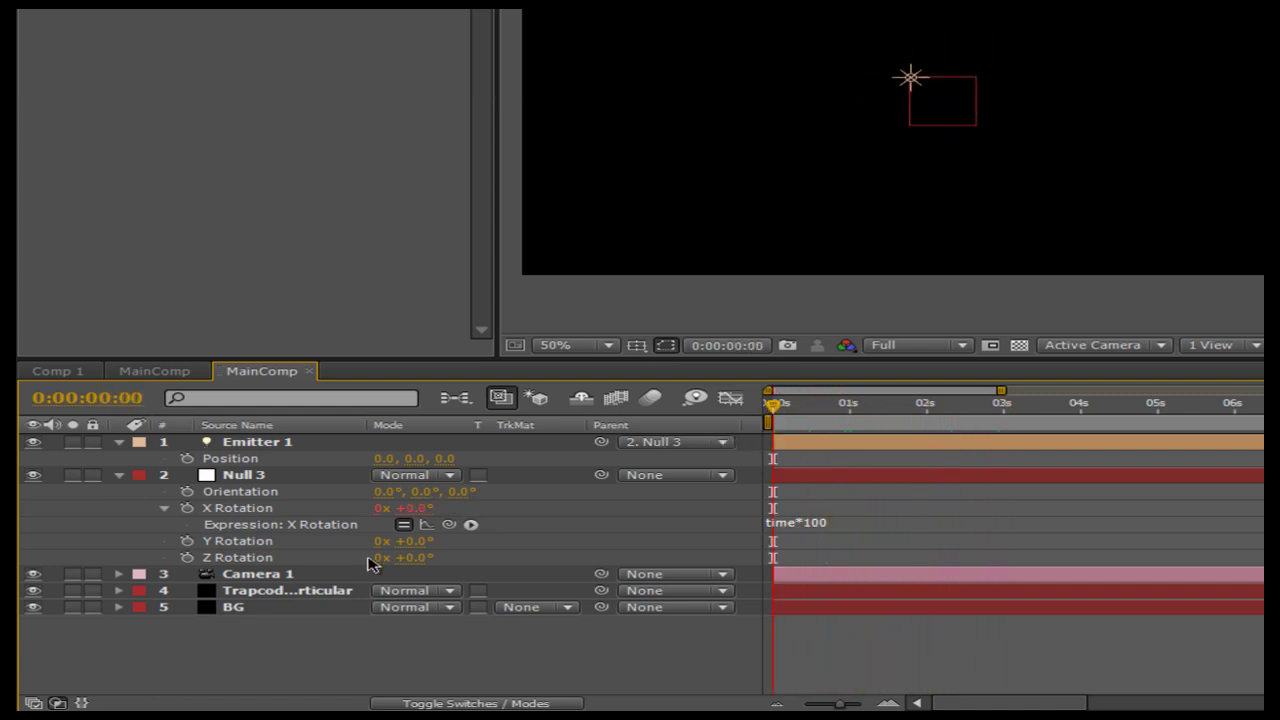
Duplicate the Trapcode Particular layer, move to 0:00:01:15 and hide the lower of the two copies
left_click(120, 475)
left_click(120, 442)
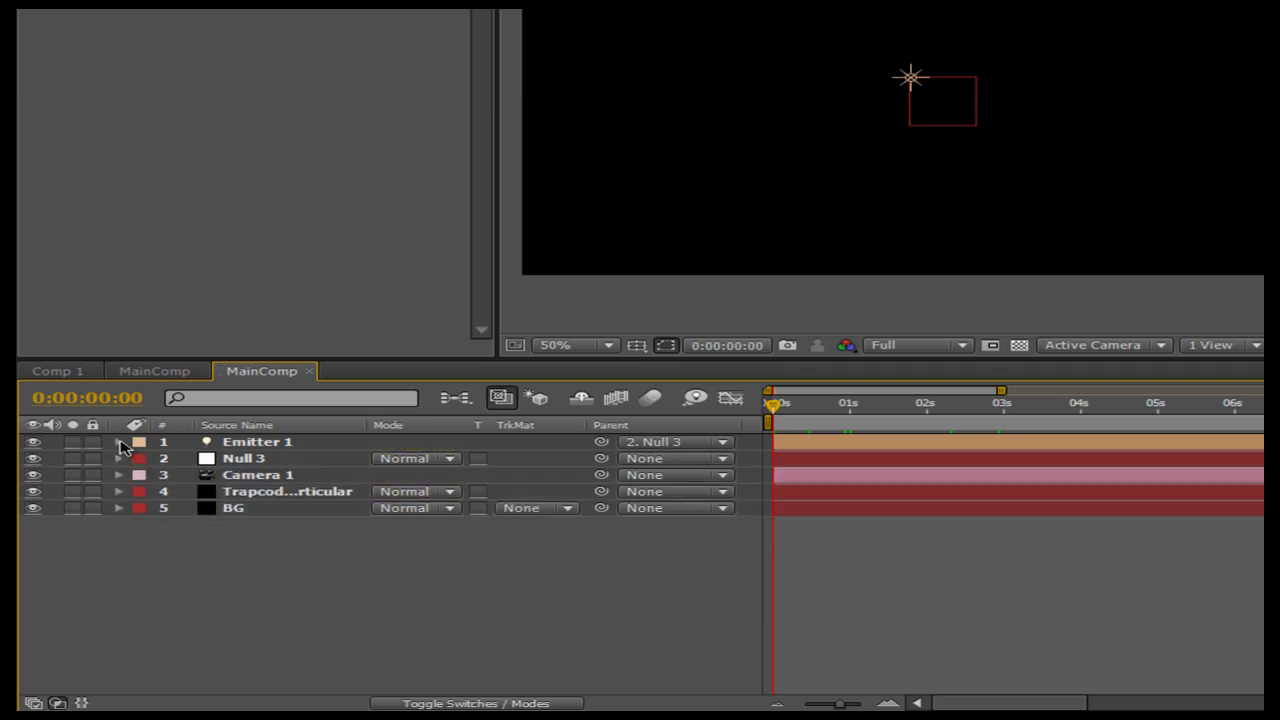
left_click(119, 491)
left_click(283, 491)
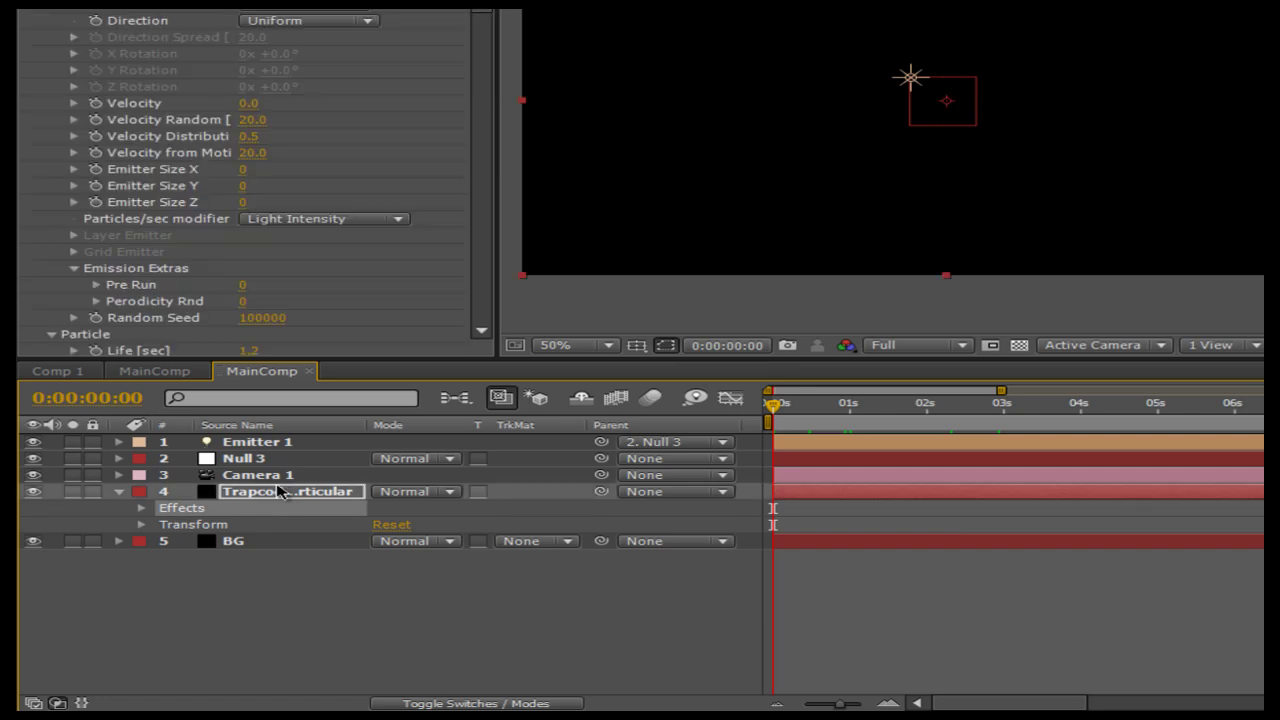
scroll(286, 177, "down", 5)
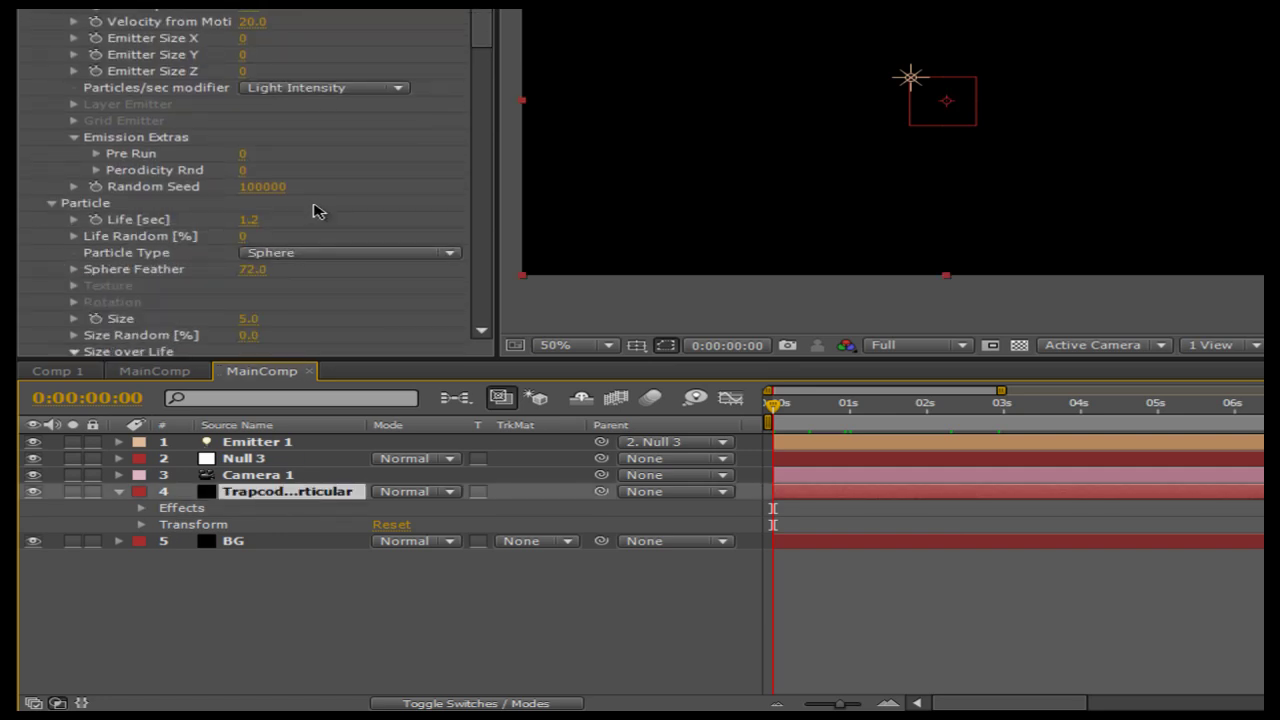
left_click(341, 647)
left_click(294, 491)
key("ctrl+d")
left_click_drag(850, 406, 886, 408)
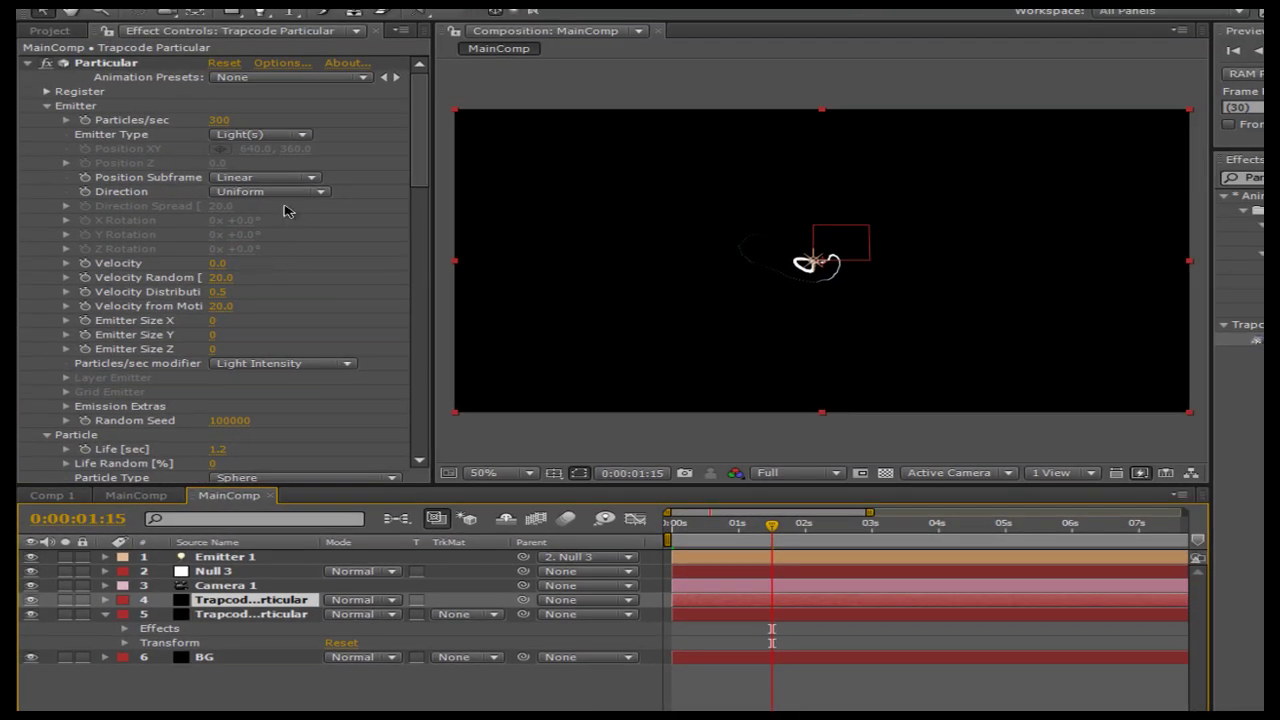
left_click(31, 614)
Set the upper Particular layer's particle Life to 0.7 seconds and its Size to 6
scroll(255, 305, "down", 3)
mouse_move(420, 195)
left_mouse_down()
mouse_move(423, 314)
mouse_move(410, 218)
left_mouse_up()
left_click(222, 250)
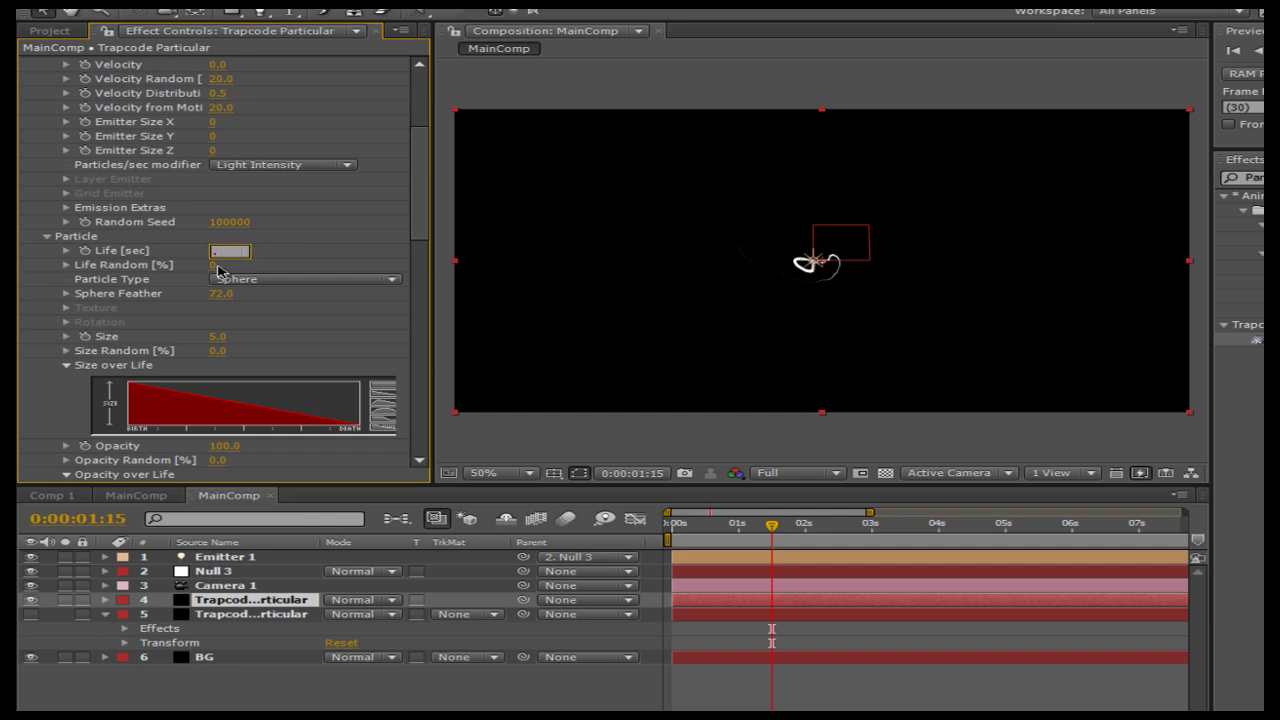
key("Return")
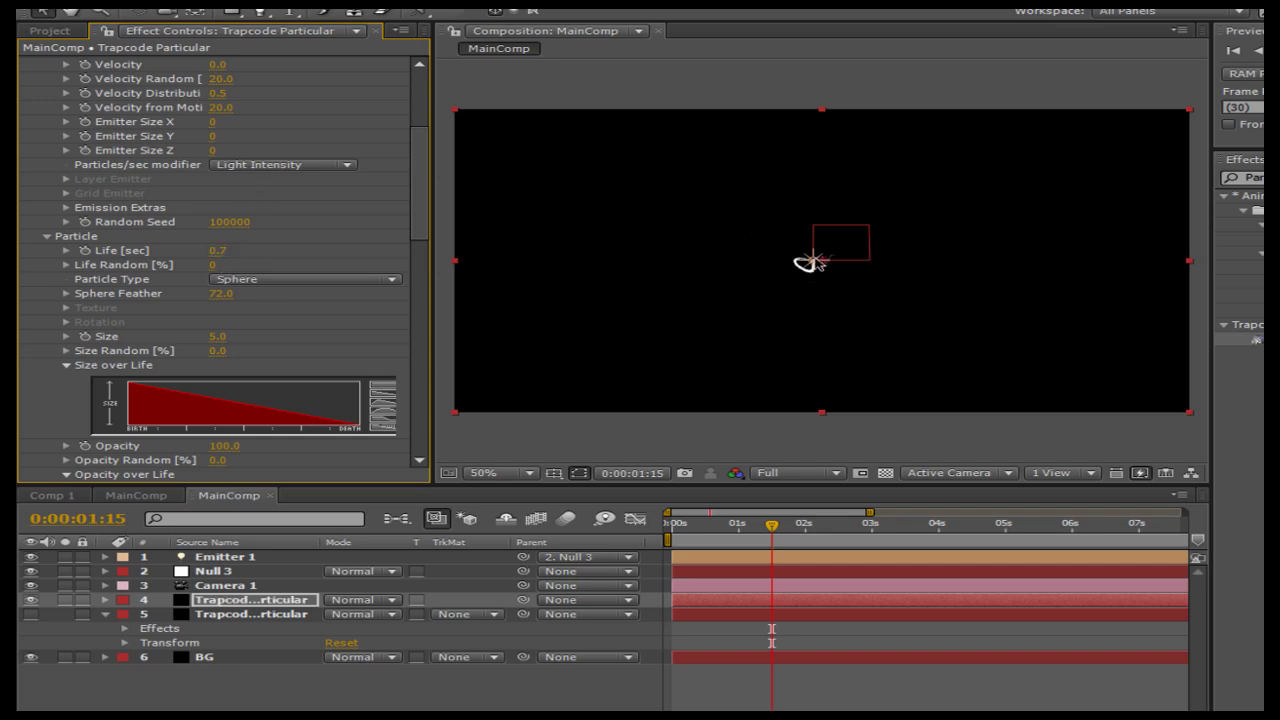
scroll(237, 331, "down", 2)
left_click(220, 297)
type("6")
key("Return")
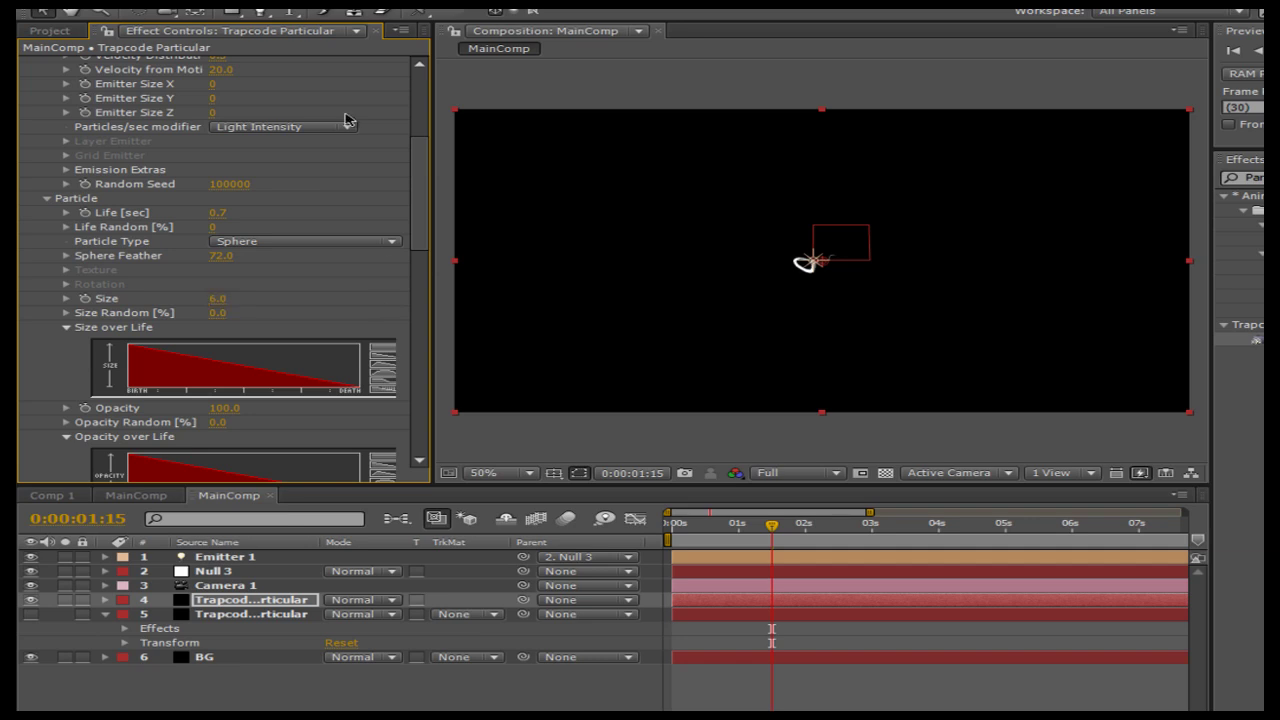
Change the upper Particular layer's particle color to a dark blue
scroll(311, 316, "down", 10)
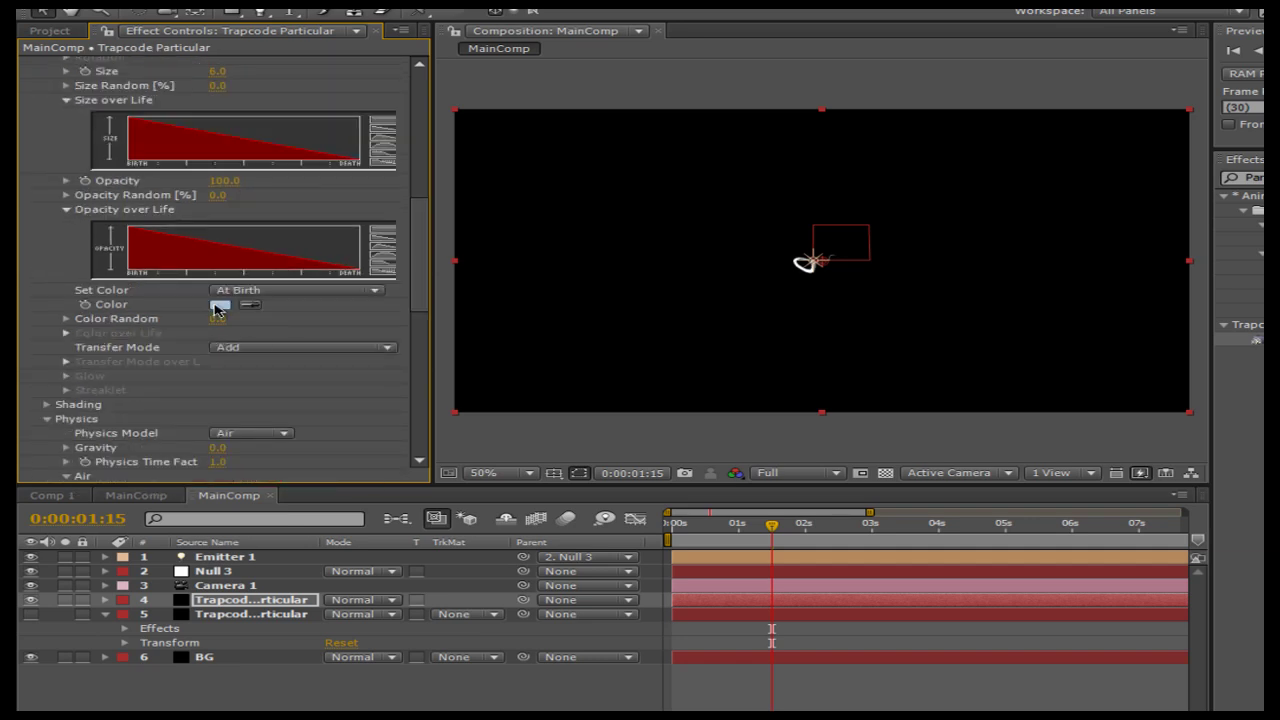
left_click(219, 305)
left_click(671, 517)
left_click(711, 508)
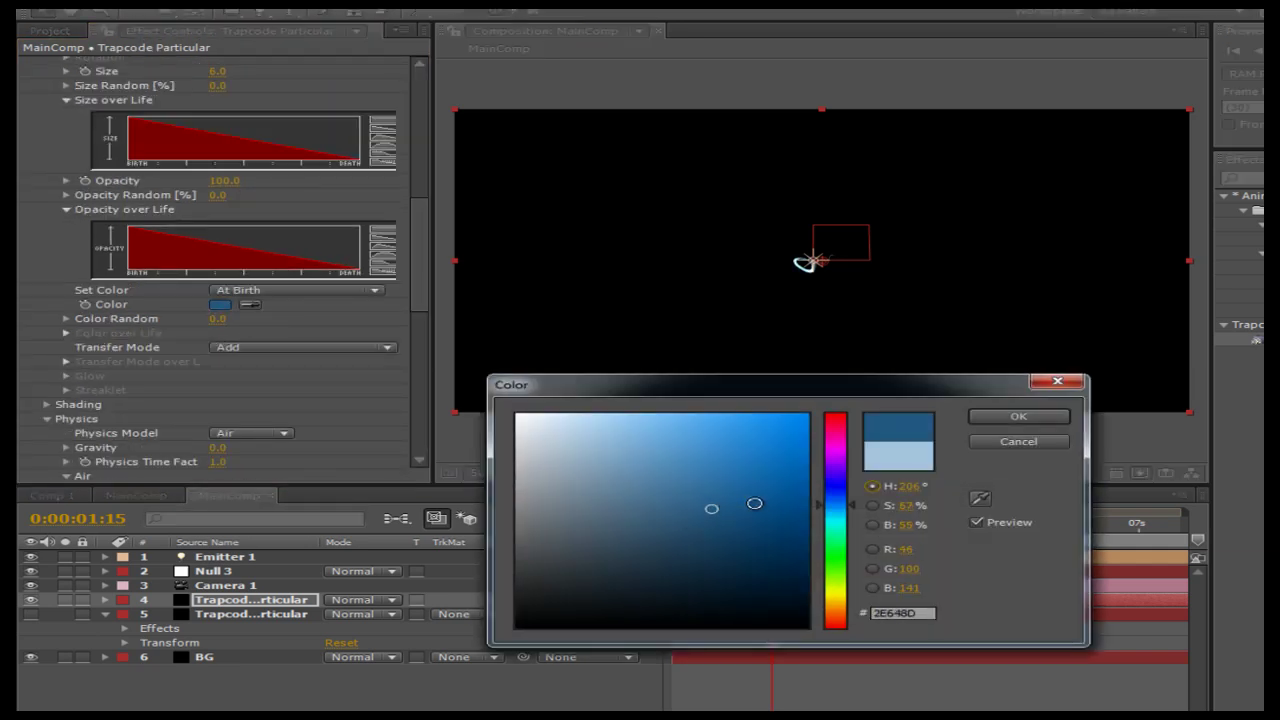
left_click(1018, 416)
Change the upper Particular layer's Particle Type to Glow Sphere (No DOF)
scroll(265, 305, "up", 6)
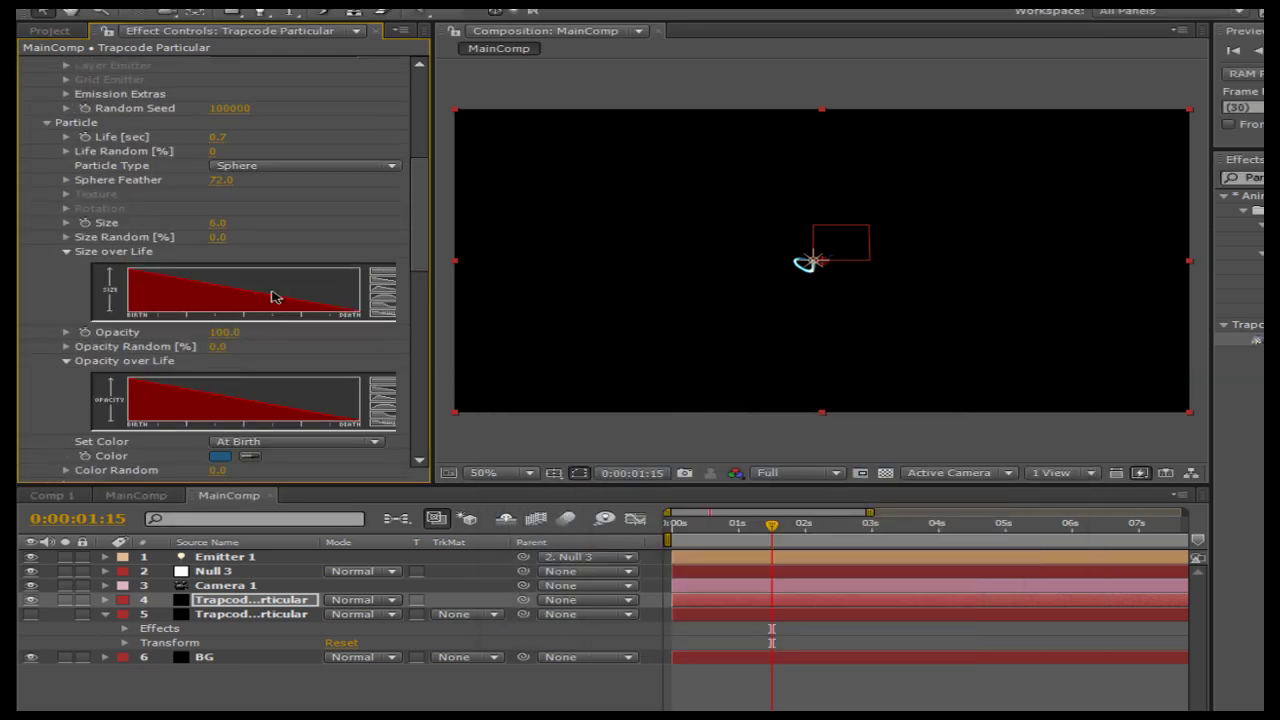
left_click(272, 166)
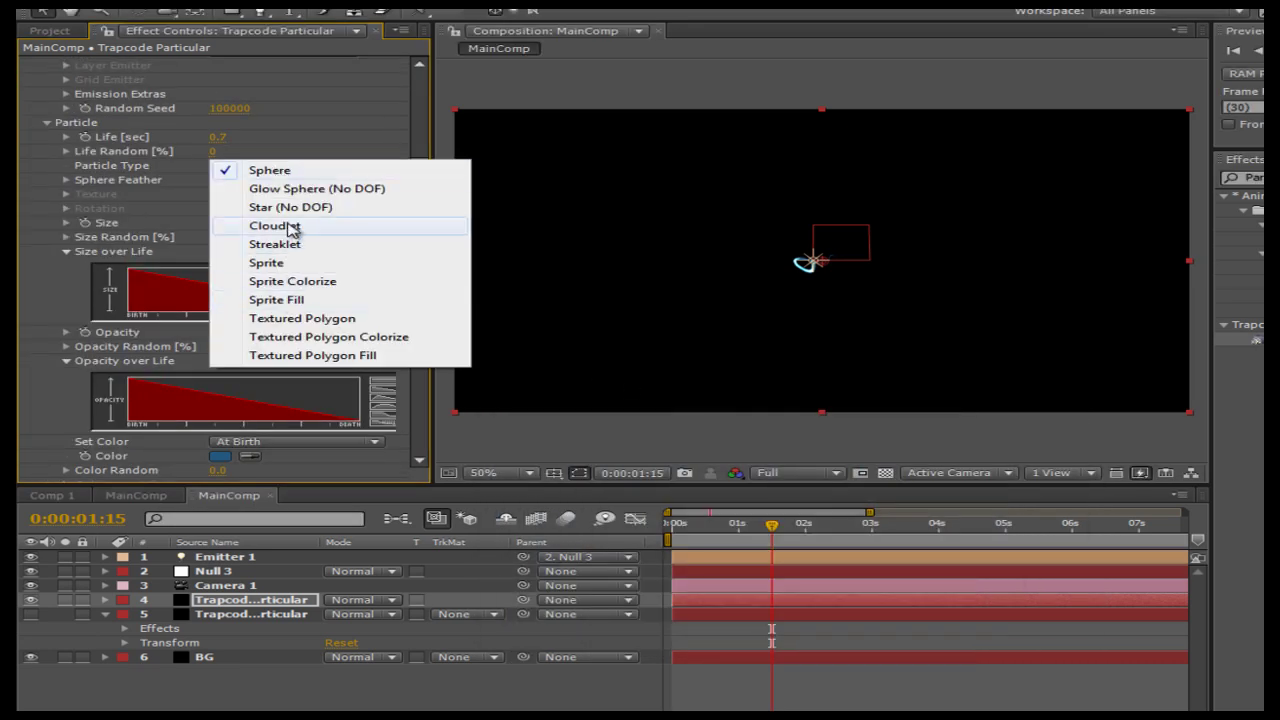
left_click(293, 189)
Lower the particle Glow Opacity to 11 while examining the trail up close
scroll(260, 320, "down", 5)
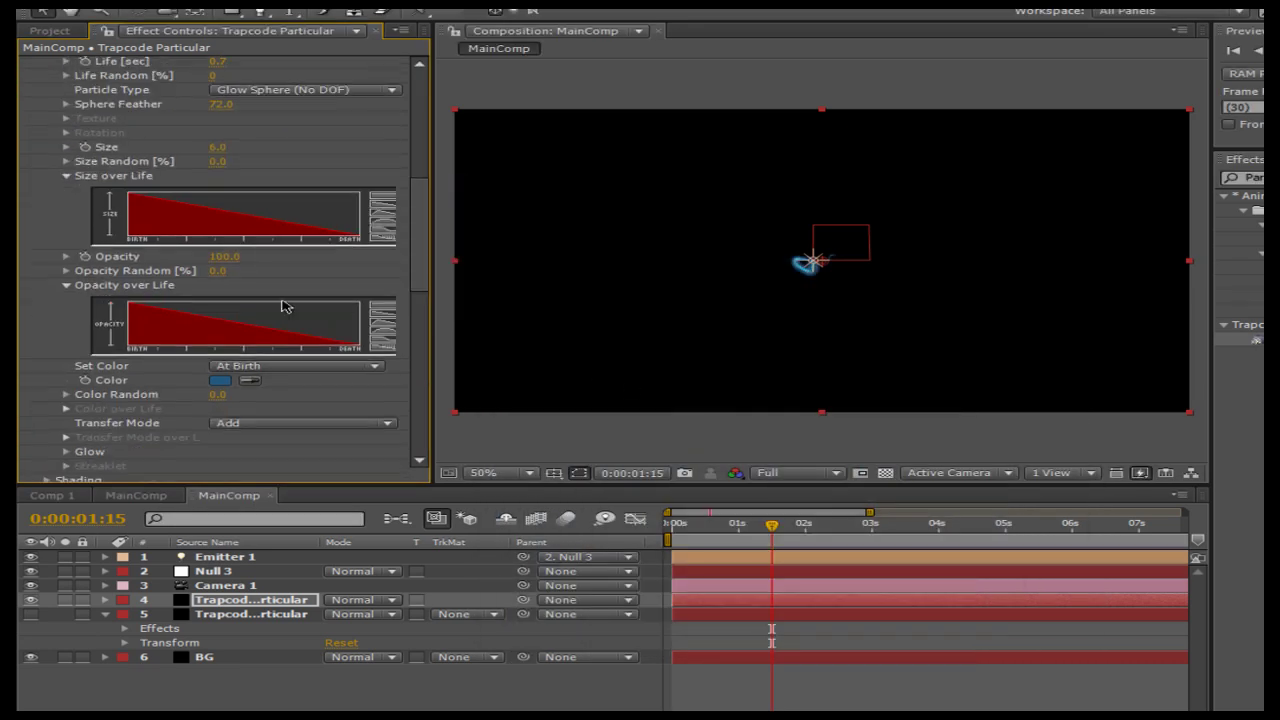
left_click(67, 376)
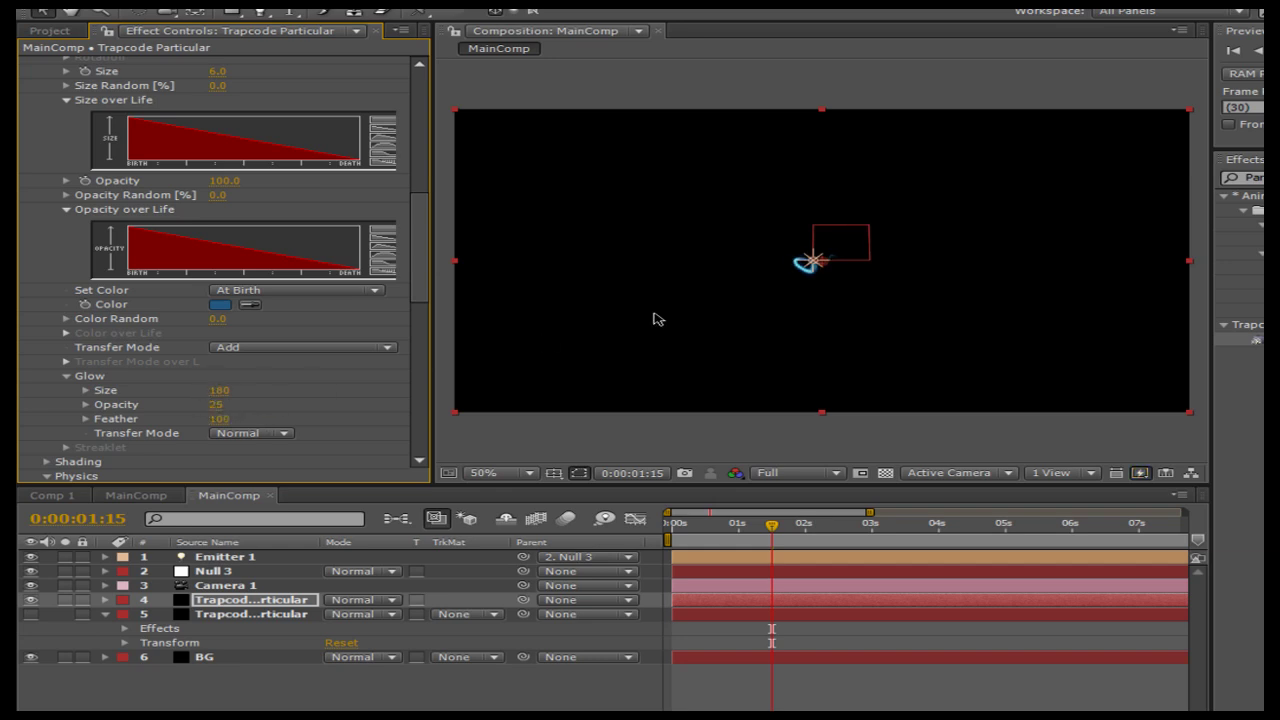
key("period")
key("period")
key("period")
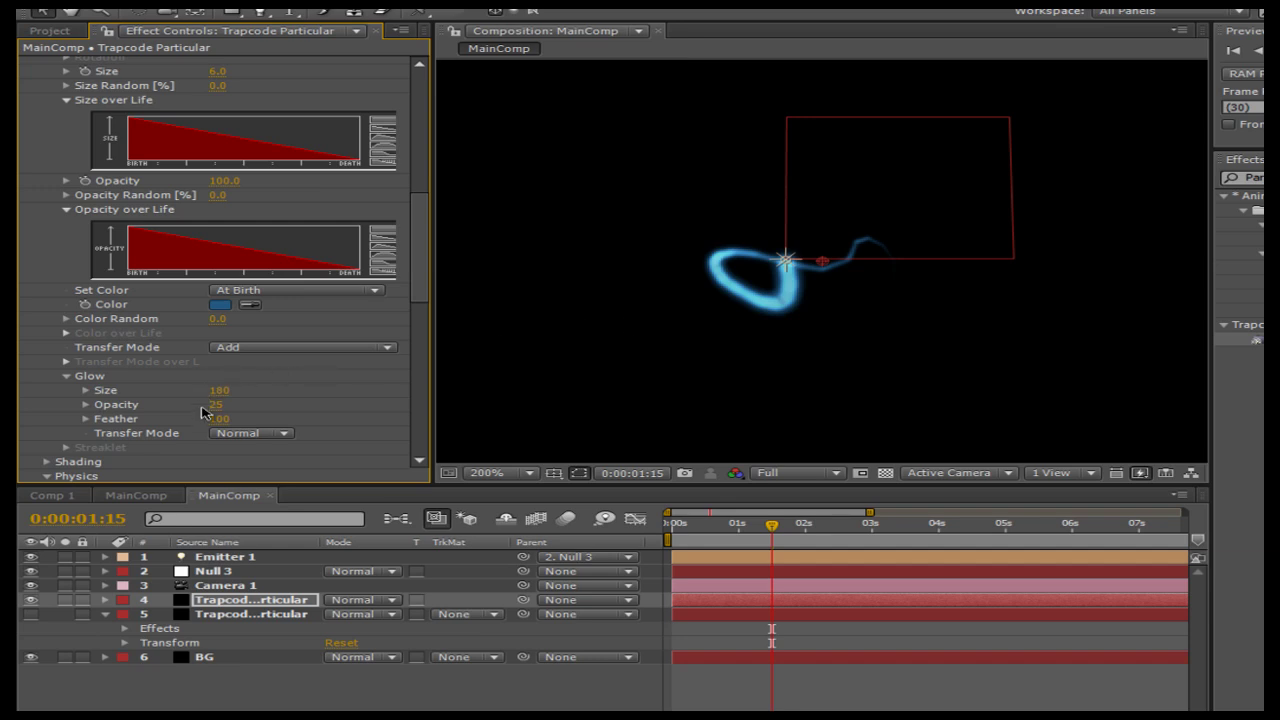
mouse_move(224, 403)
left_mouse_down()
mouse_move(242, 405)
mouse_move(206, 404)
left_mouse_up()
scroll(760, 350, "down", 3)
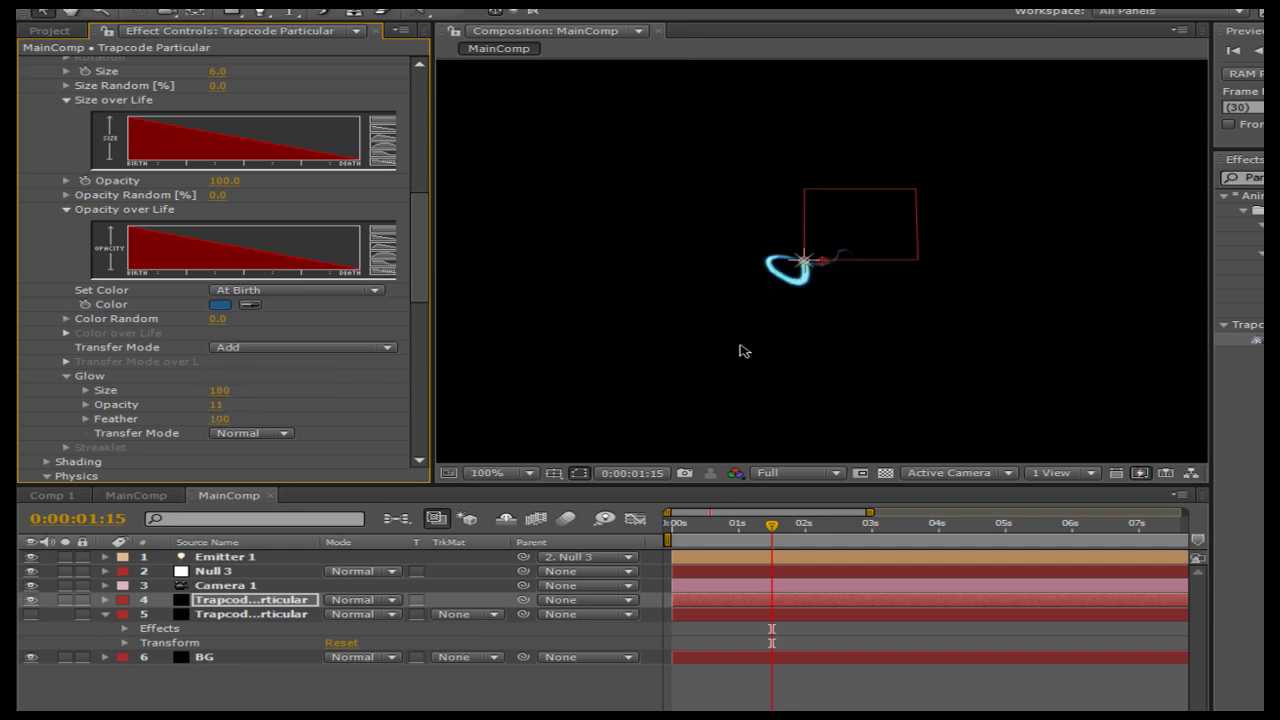
Show the lower Particular layer again and scrub to 0:00:04:01 to check the combined trails
left_click(30, 613)
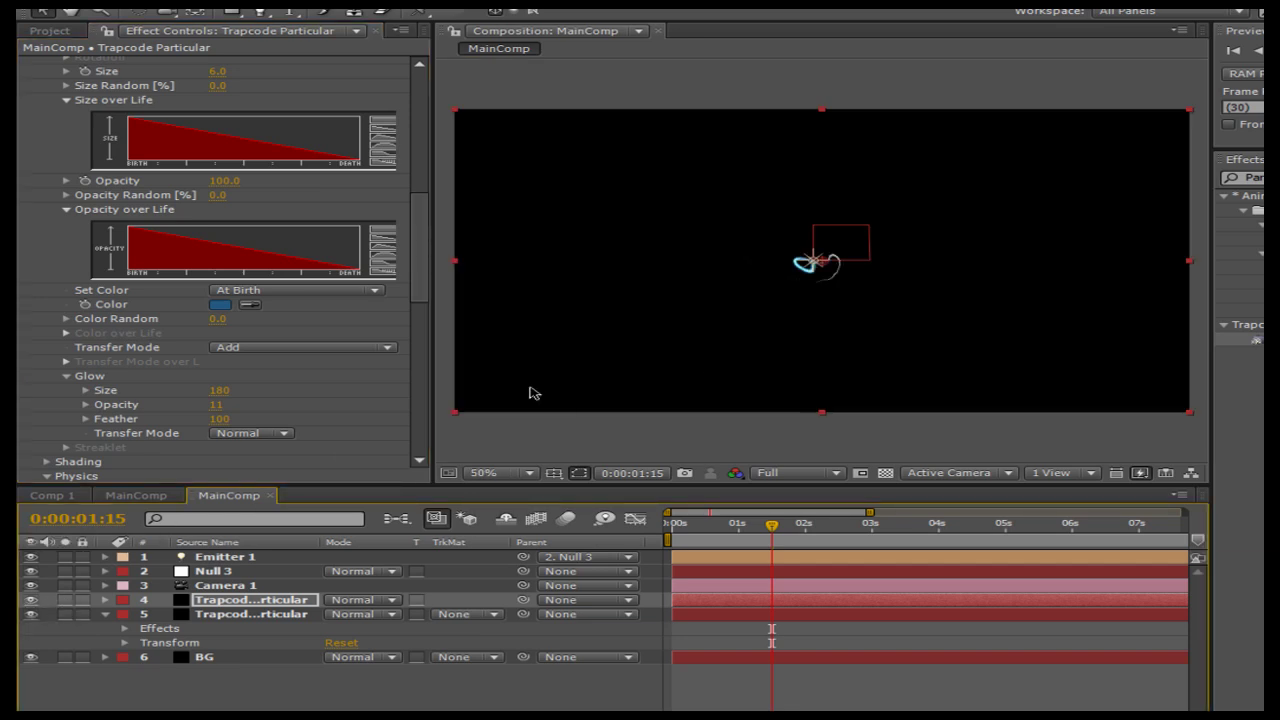
scroll(856, 252, "up", 2)
left_click_drag(768, 524, 803, 505)
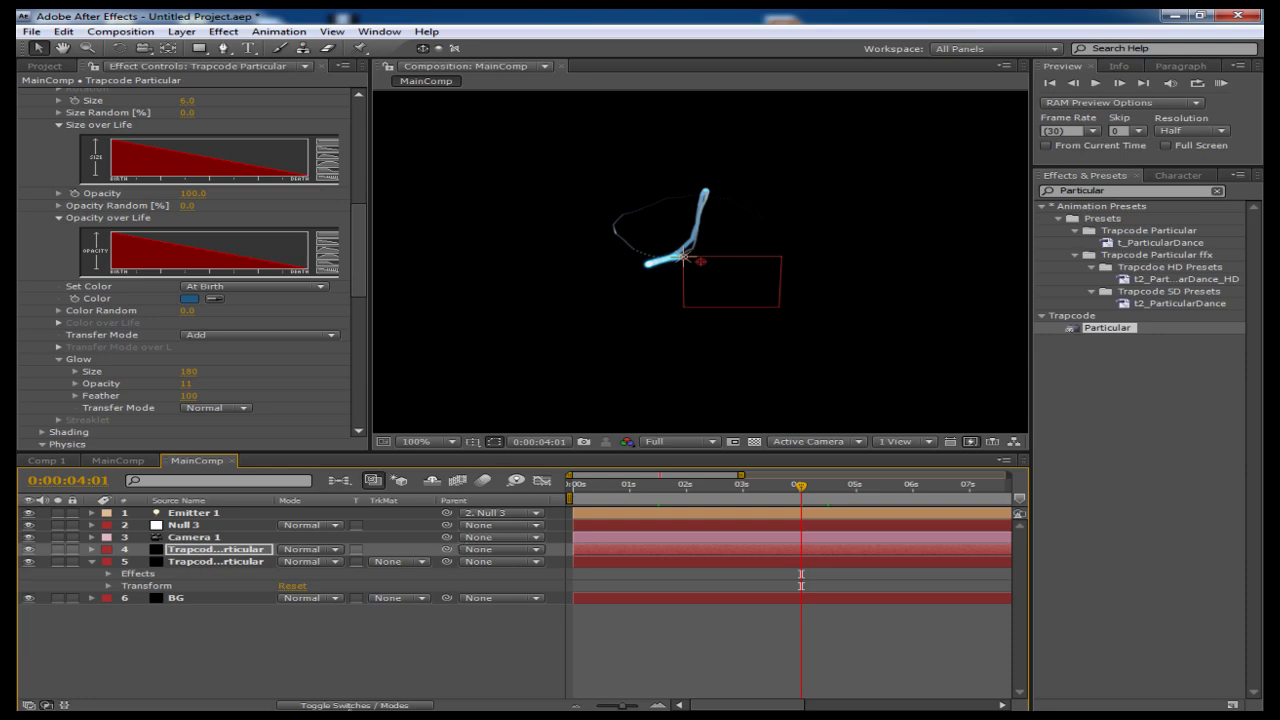
Create a new black solid named Optical Flare
left_click(357, 690)
key("ctrl+y")
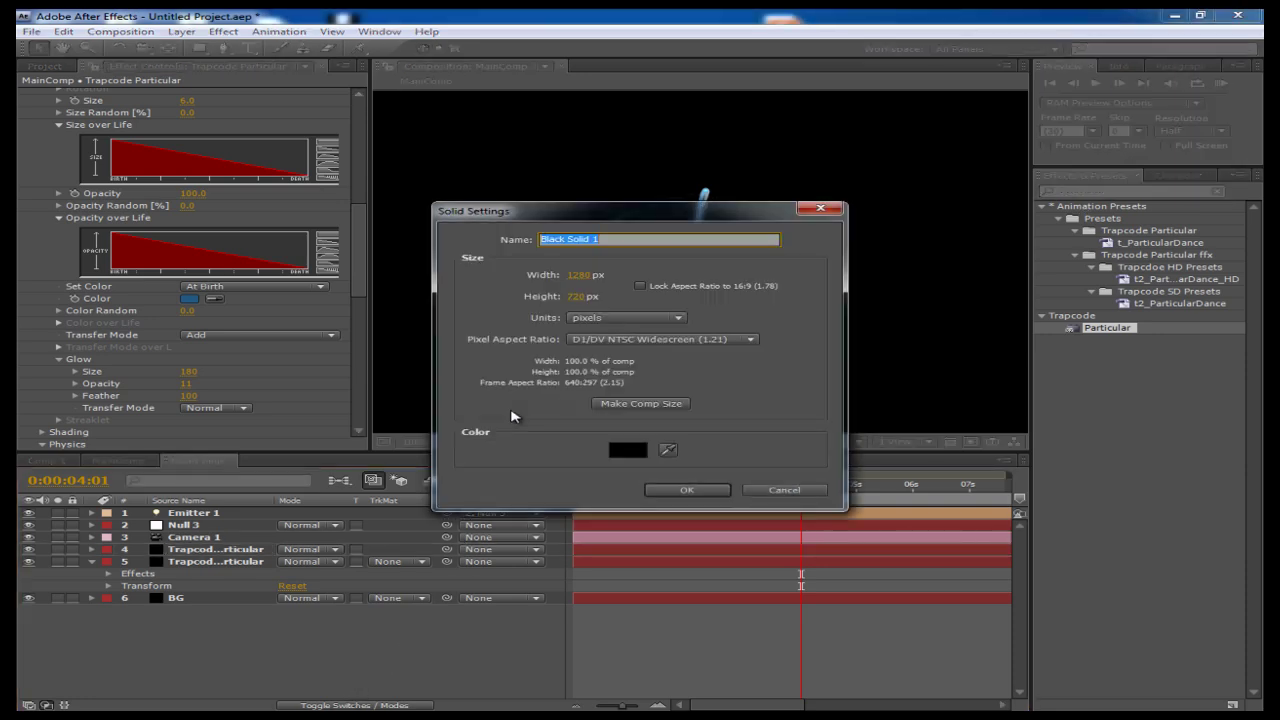
type("Optical Flare")
key("Return")
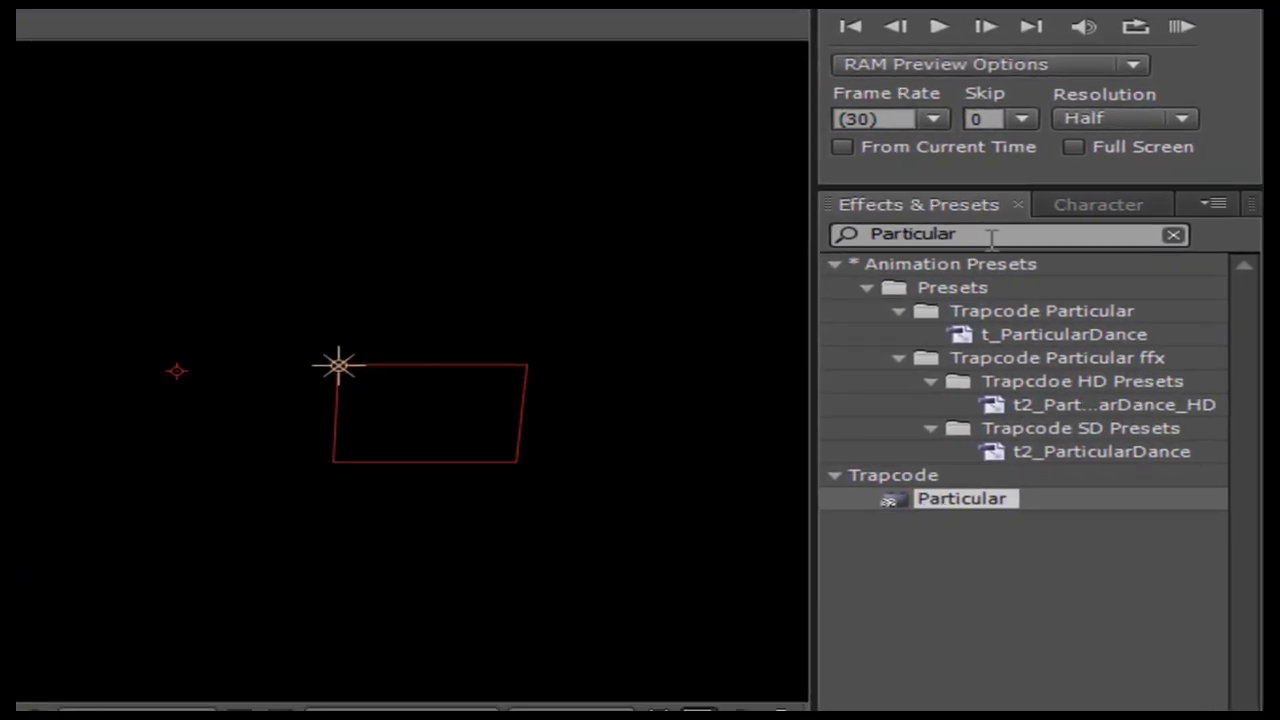
Search the effects for Optical Flare and apply Optical Flares to the Optical Flare solid
left_click(990, 236)
type("Optical")
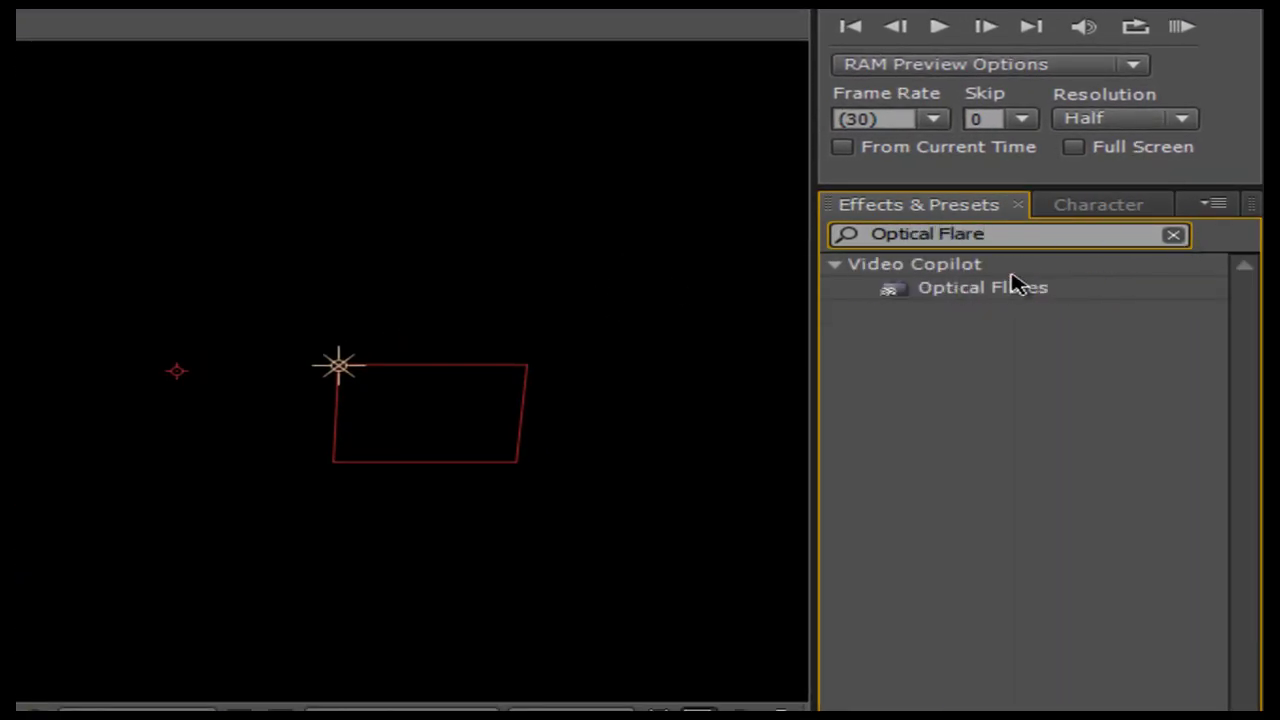
left_click(1015, 287)
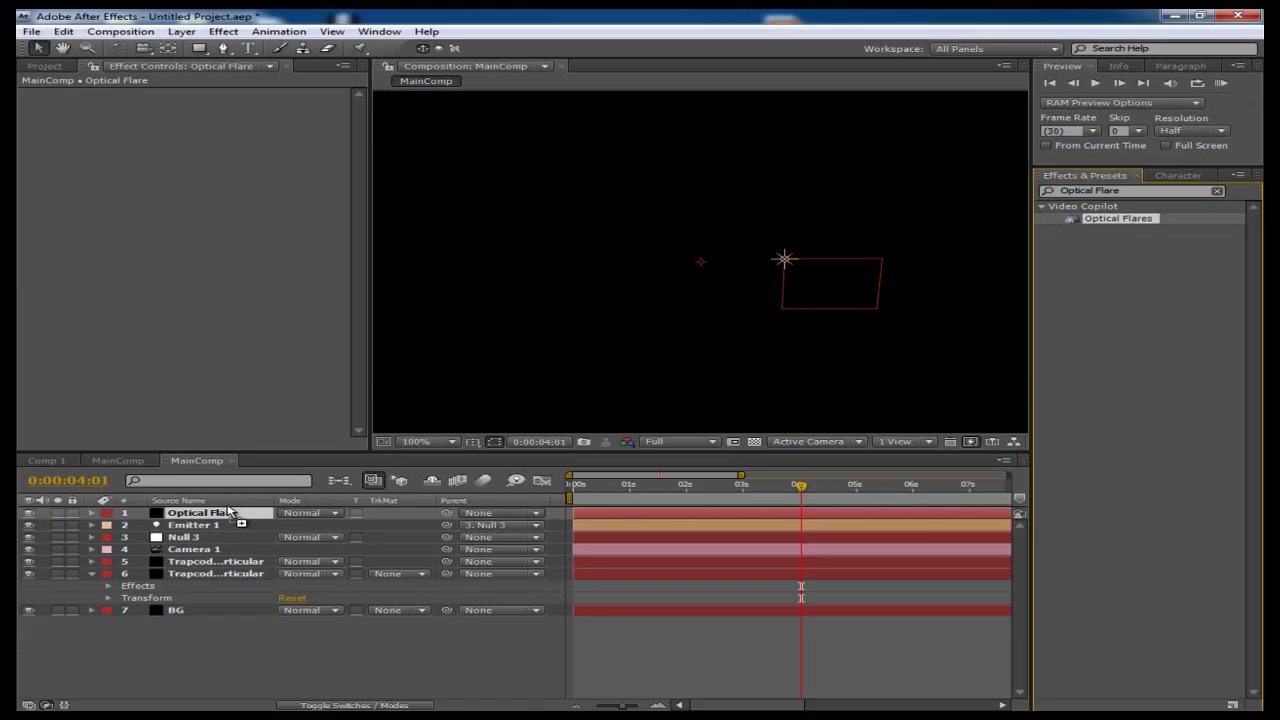
left_click_drag(229, 512, 230, 513)
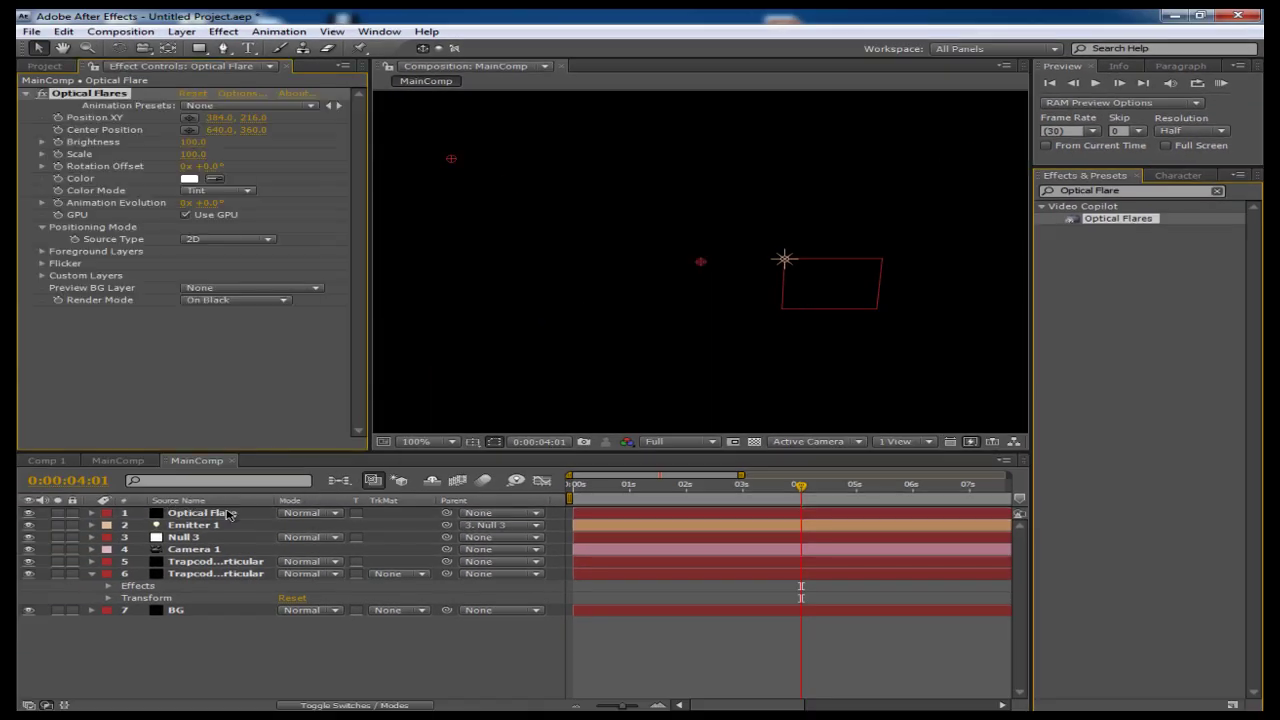
Load the Blue Spark preset from the Light folder in the Optical Flares options
left_click(228, 94)
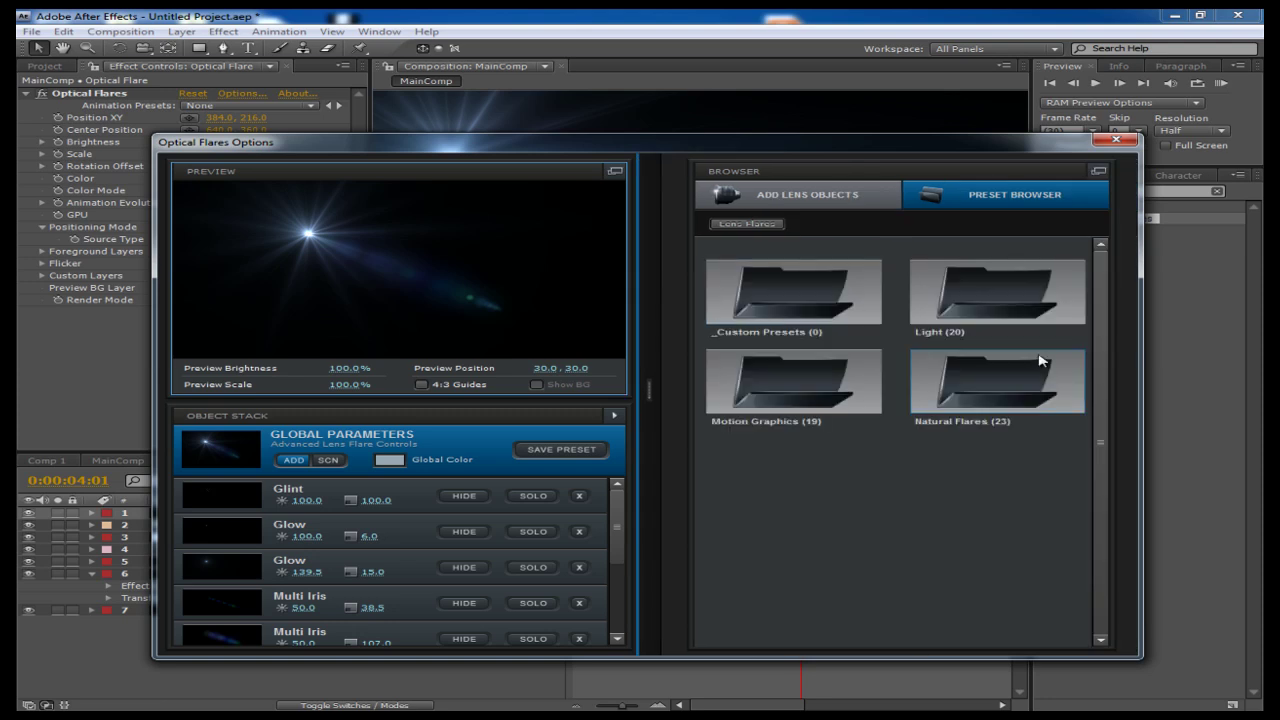
double_click(971, 286)
scroll(840, 360, "down", 1)
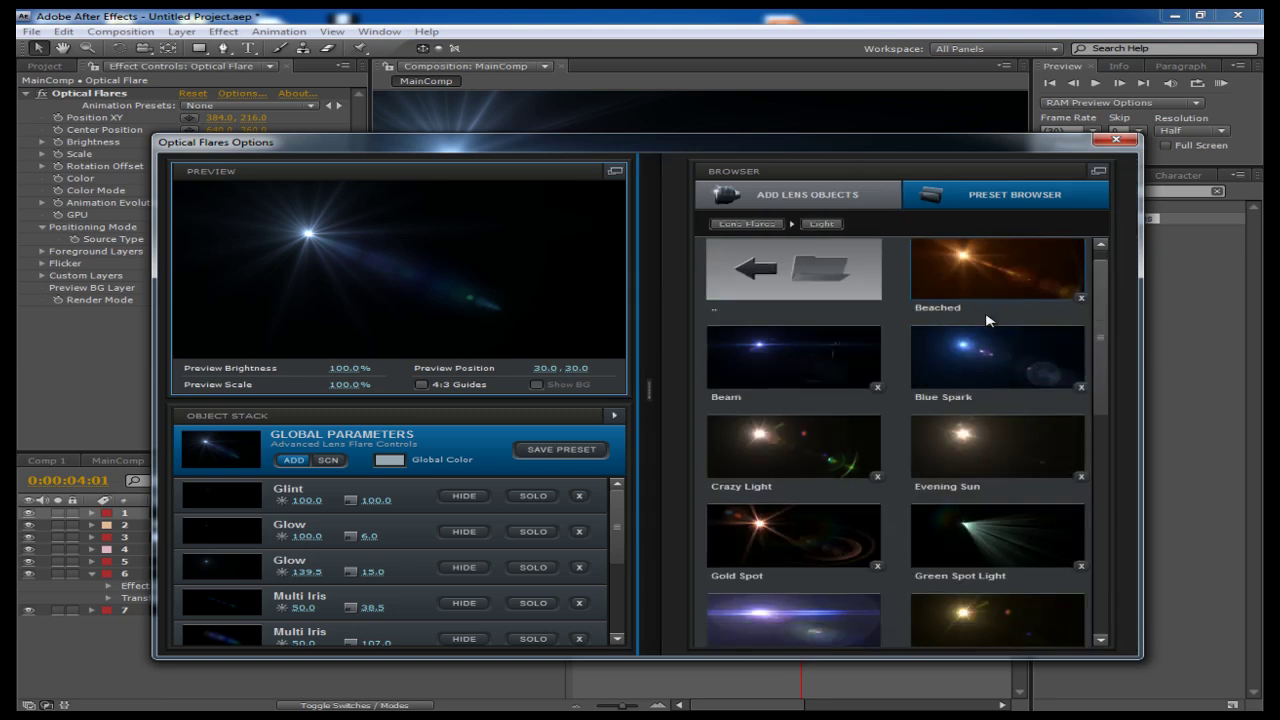
left_click(957, 361)
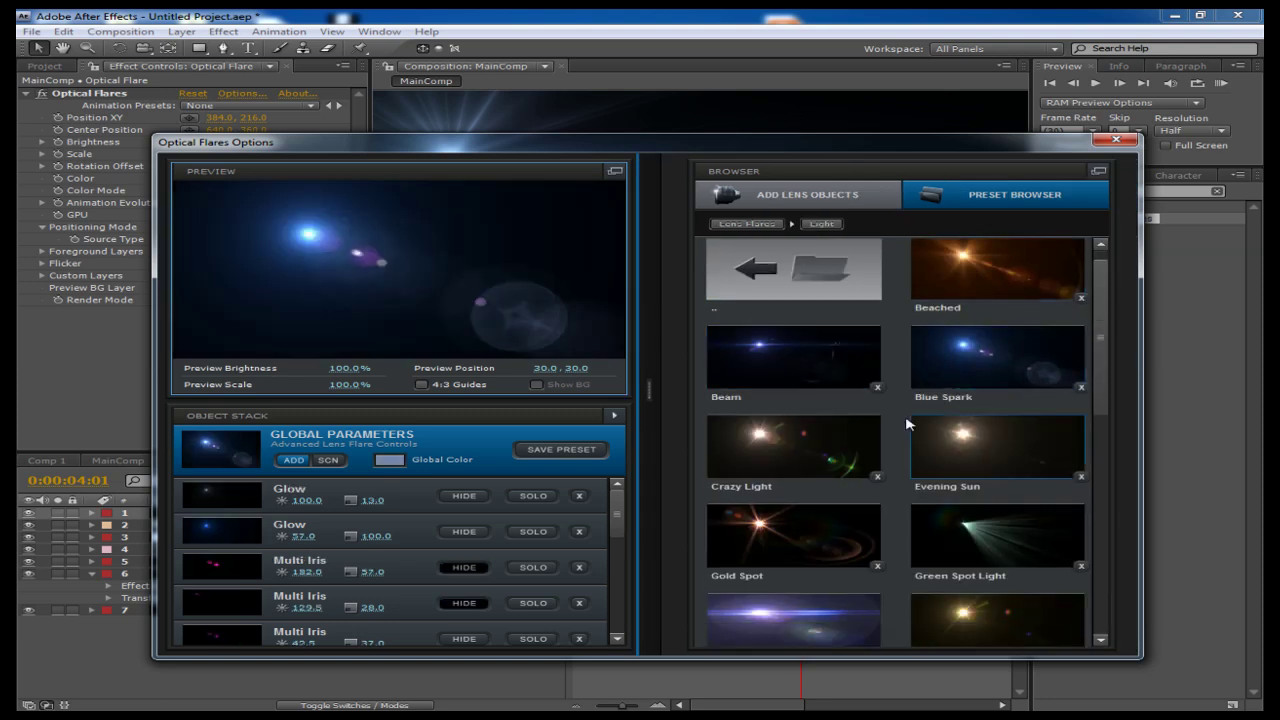
Delete the first group of Multi Iris objects from the flare's object stack
scroll(940, 420, "down", 1)
scroll(948, 390, "up", 1)
left_click(649, 390)
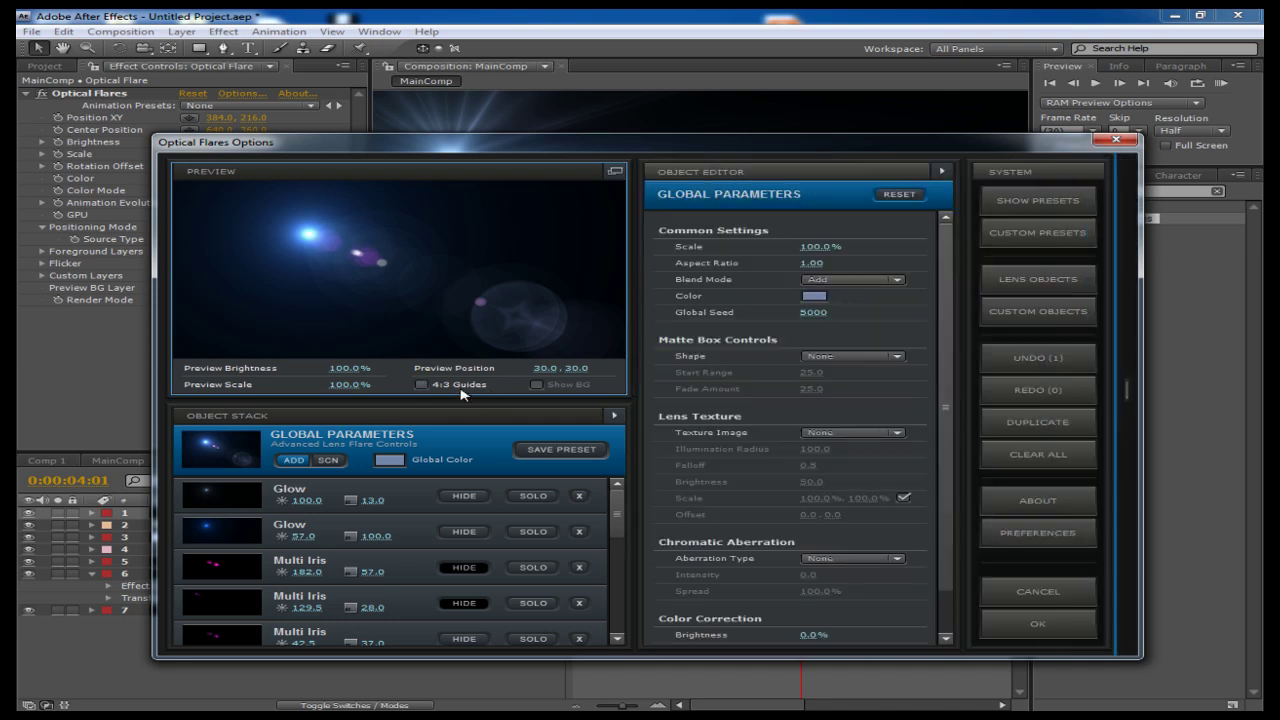
left_click(579, 567)
left_click(579, 567)
left_click(579, 567)
left_click(579, 567)
left_click(579, 567)
Delete the remaining Iris, Multi Iris and Caustic objects, keeping only the two Glows, Shimmer and Sparkle in the stack
scroll(581, 597, "down", 2)
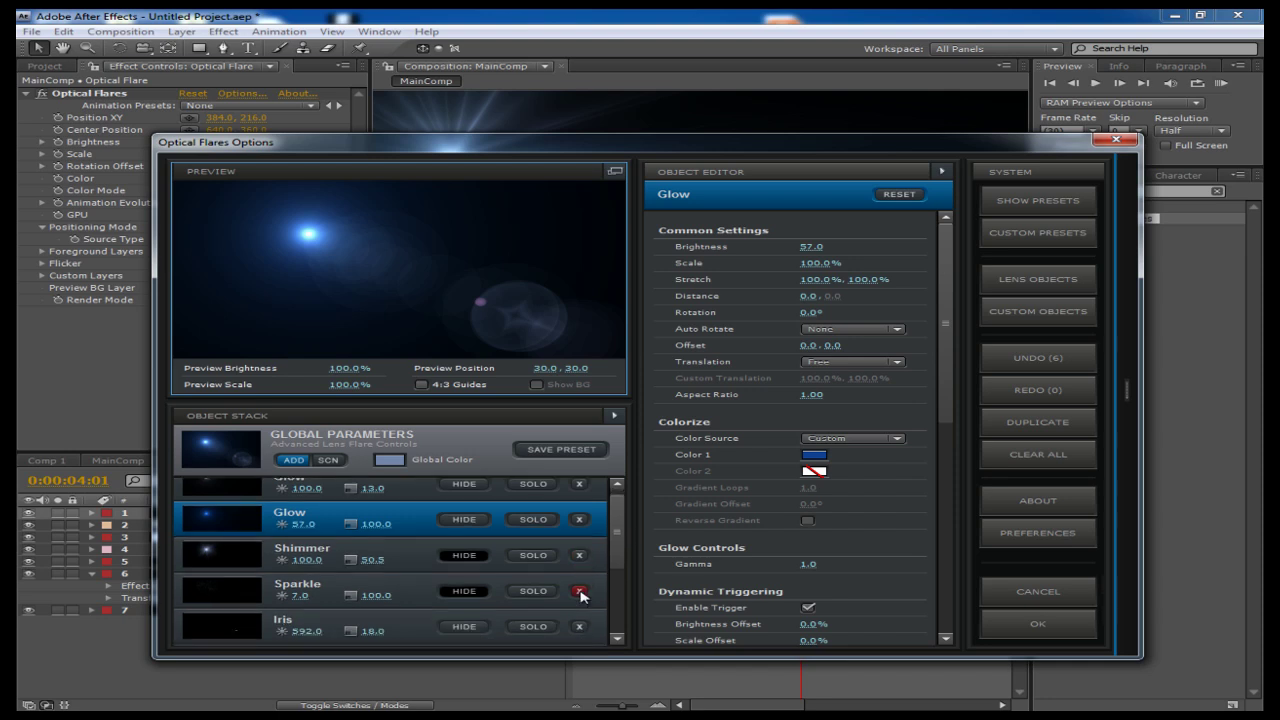
left_click(577, 576)
left_click(577, 576)
left_click(577, 576)
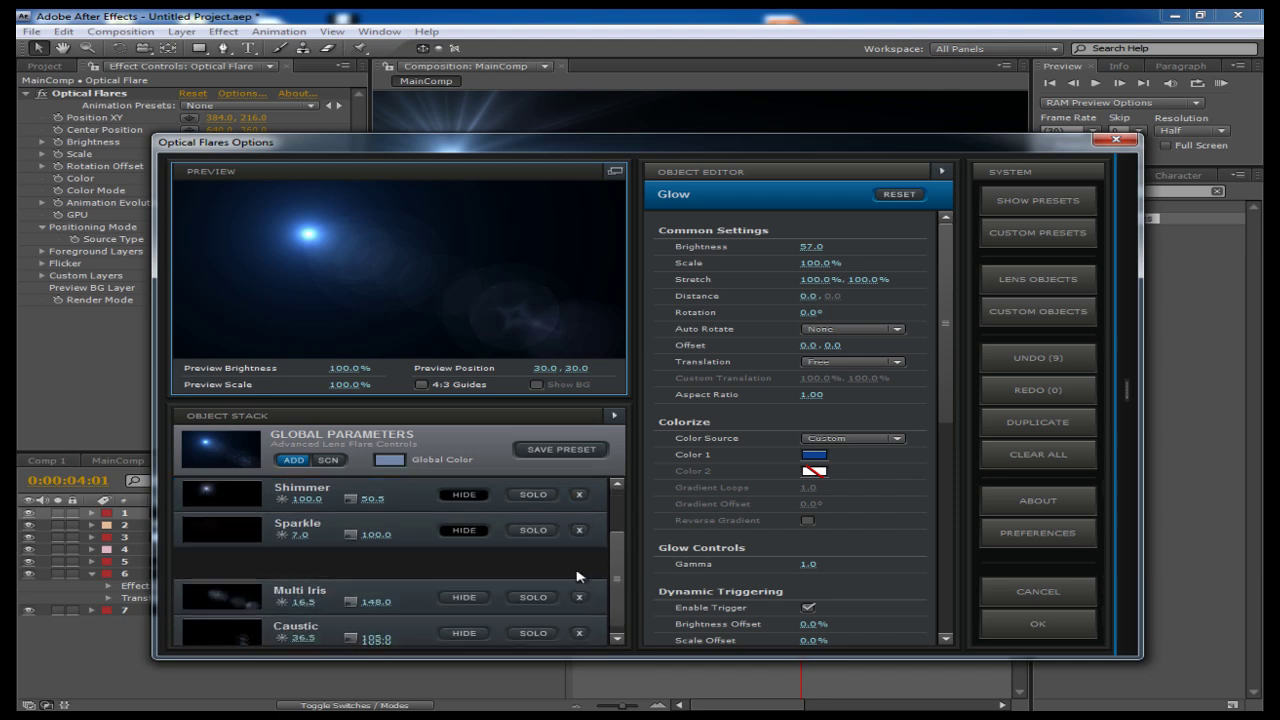
left_click(578, 577)
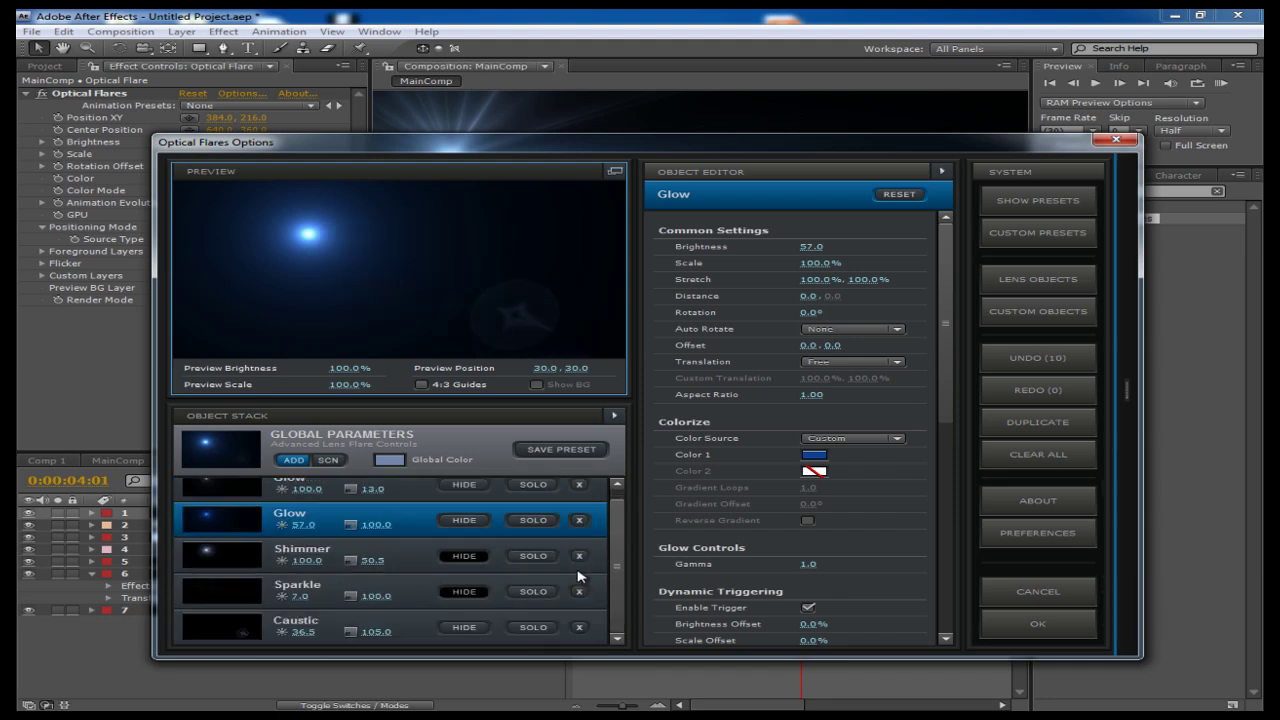
left_click(594, 622)
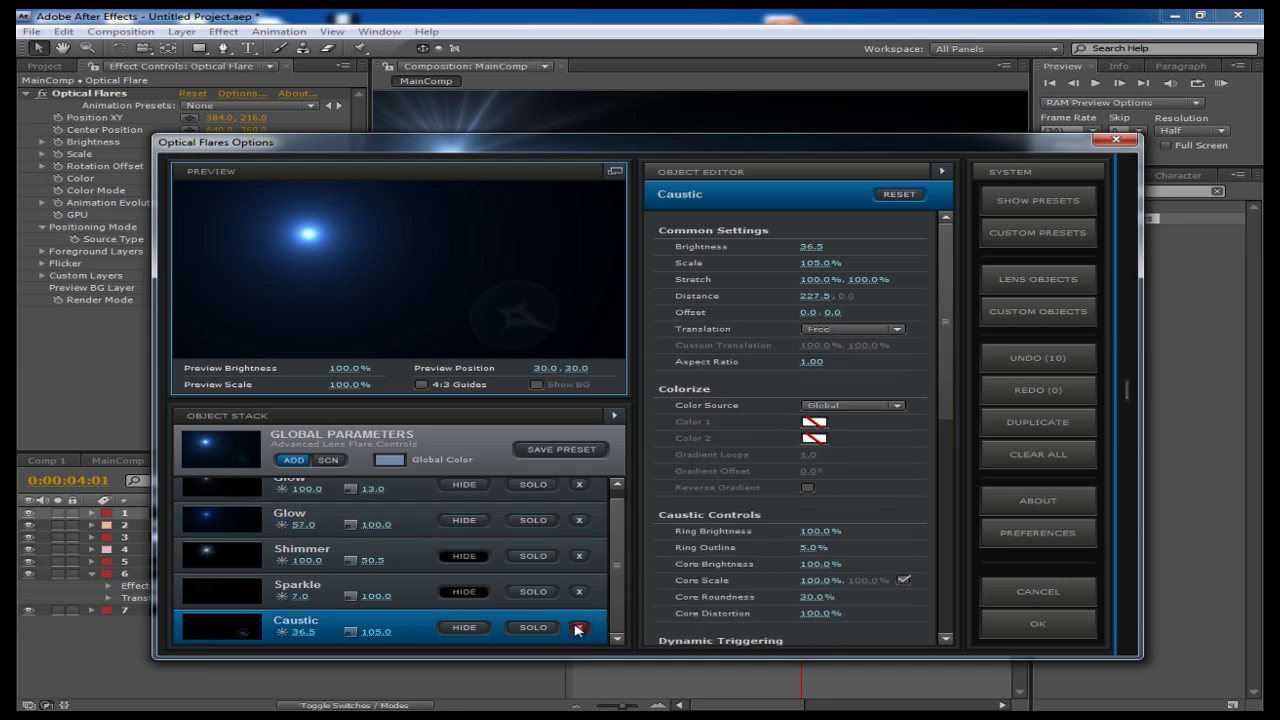
left_click(577, 627)
scroll(805, 537, "down", 2)
scroll(800, 490, "up", 2)
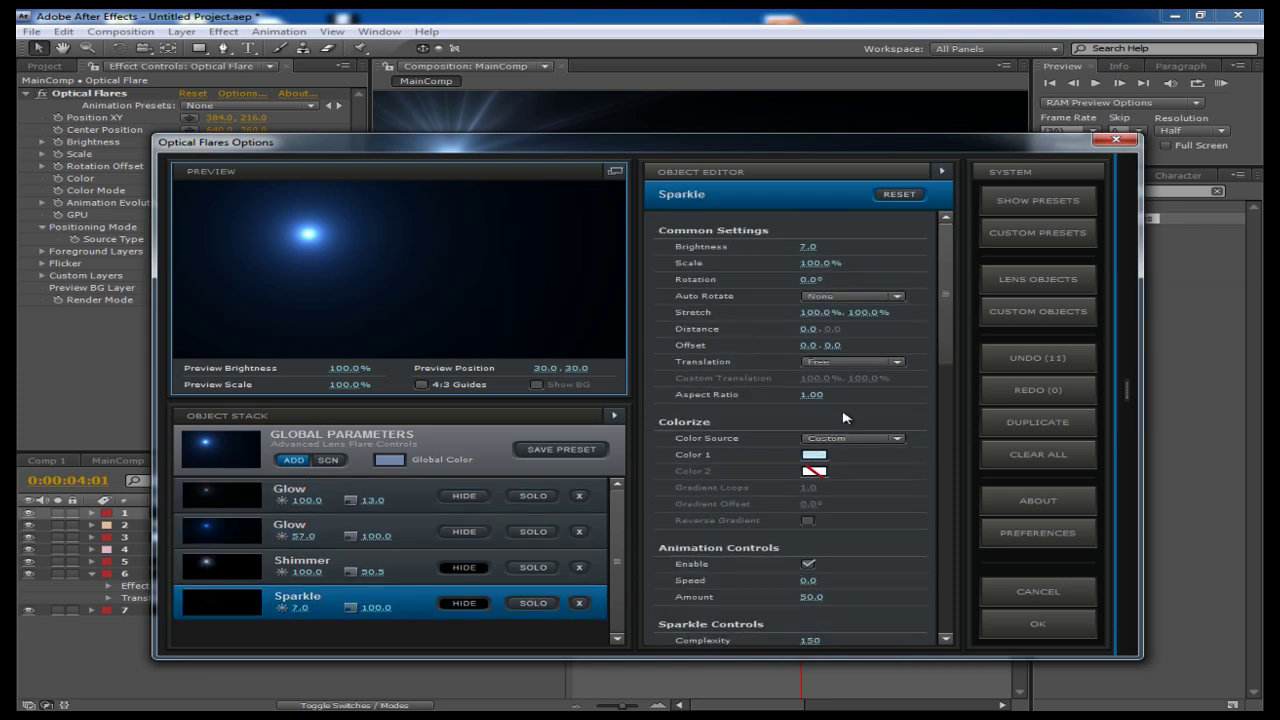
Set the Sparkle object's Complexity to 200 and Brightness to 9.0, and apply the flare options
scroll(845, 418, "down", 10)
scroll(818, 566, "up", 3)
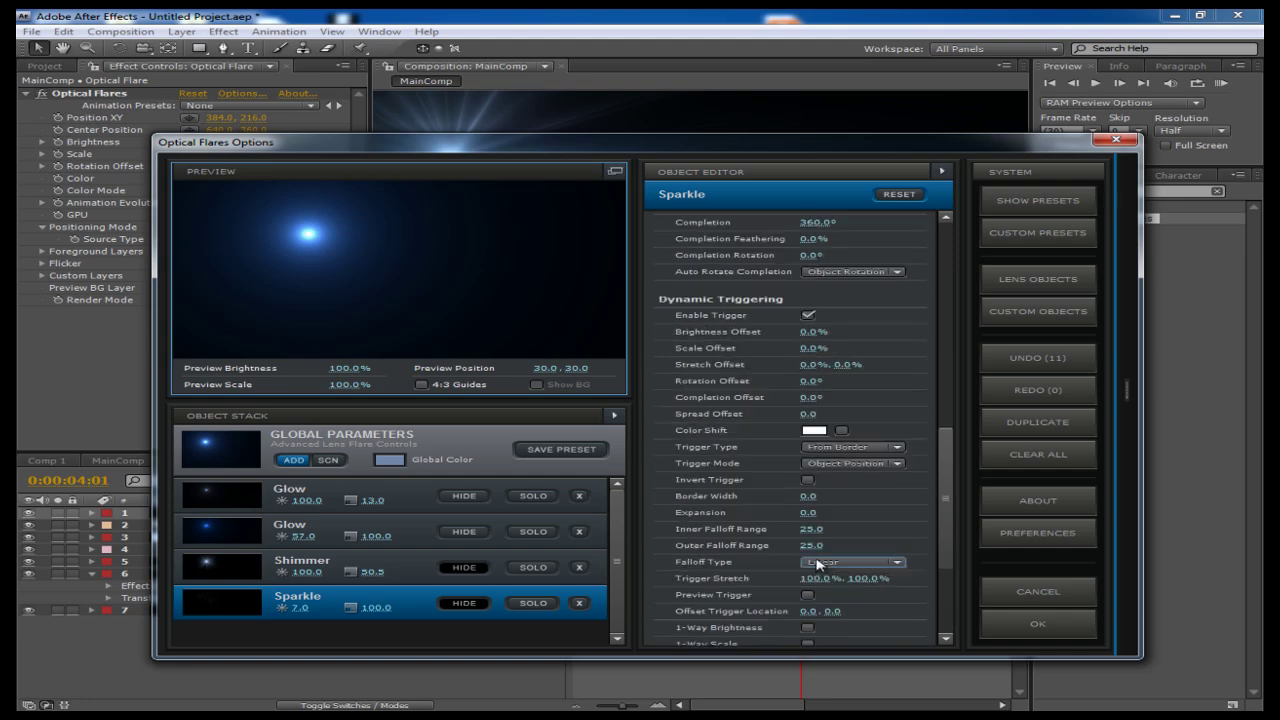
scroll(818, 566, "up", 6)
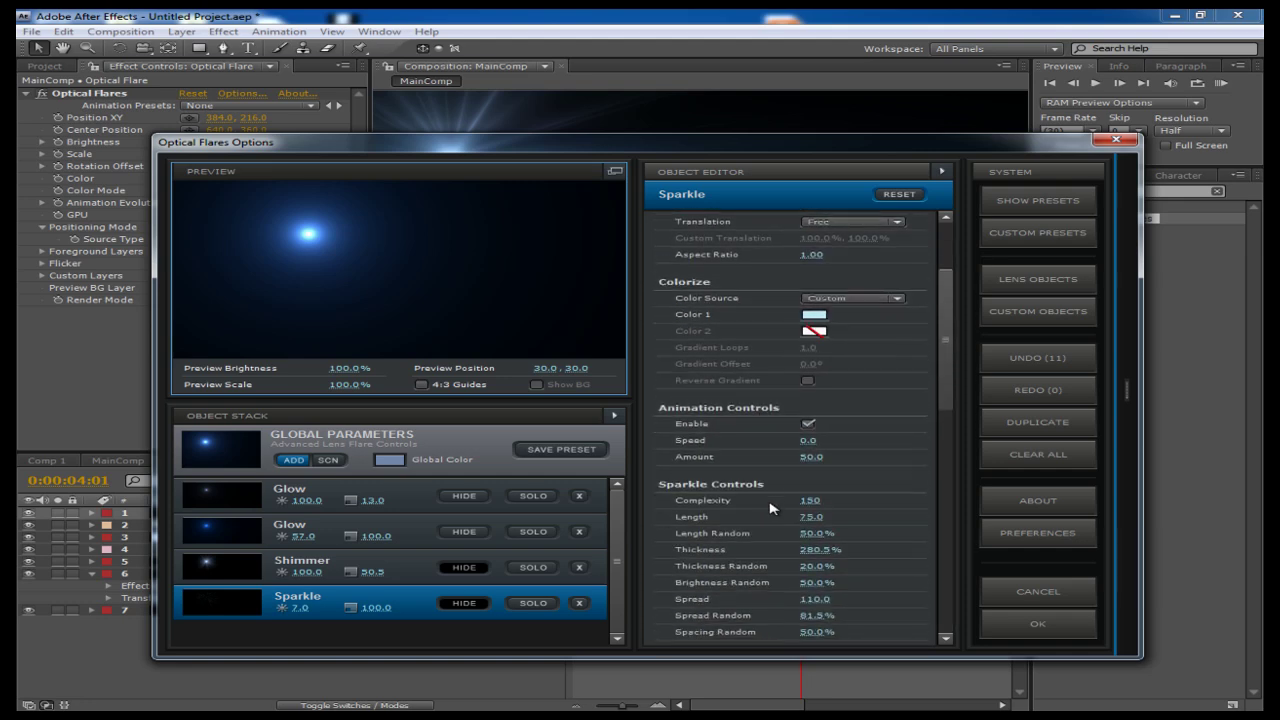
scroll(770, 508, "down", 1)
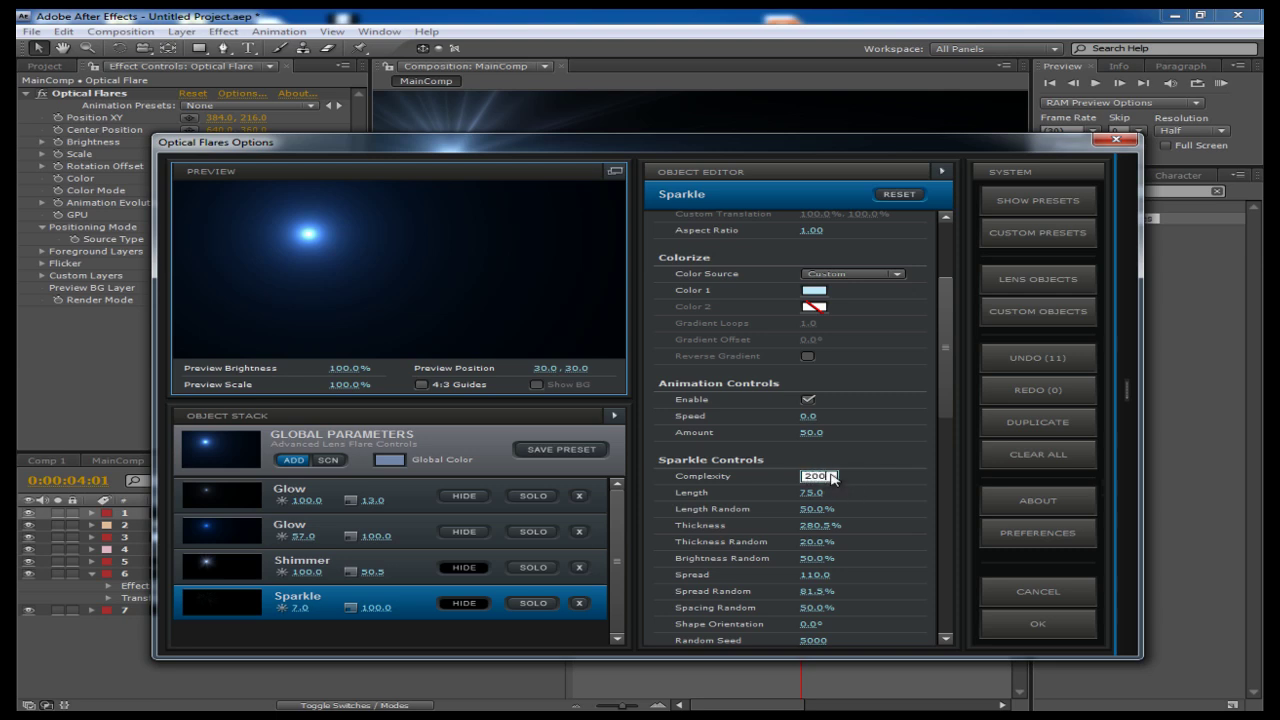
scroll(841, 484, "down", 2)
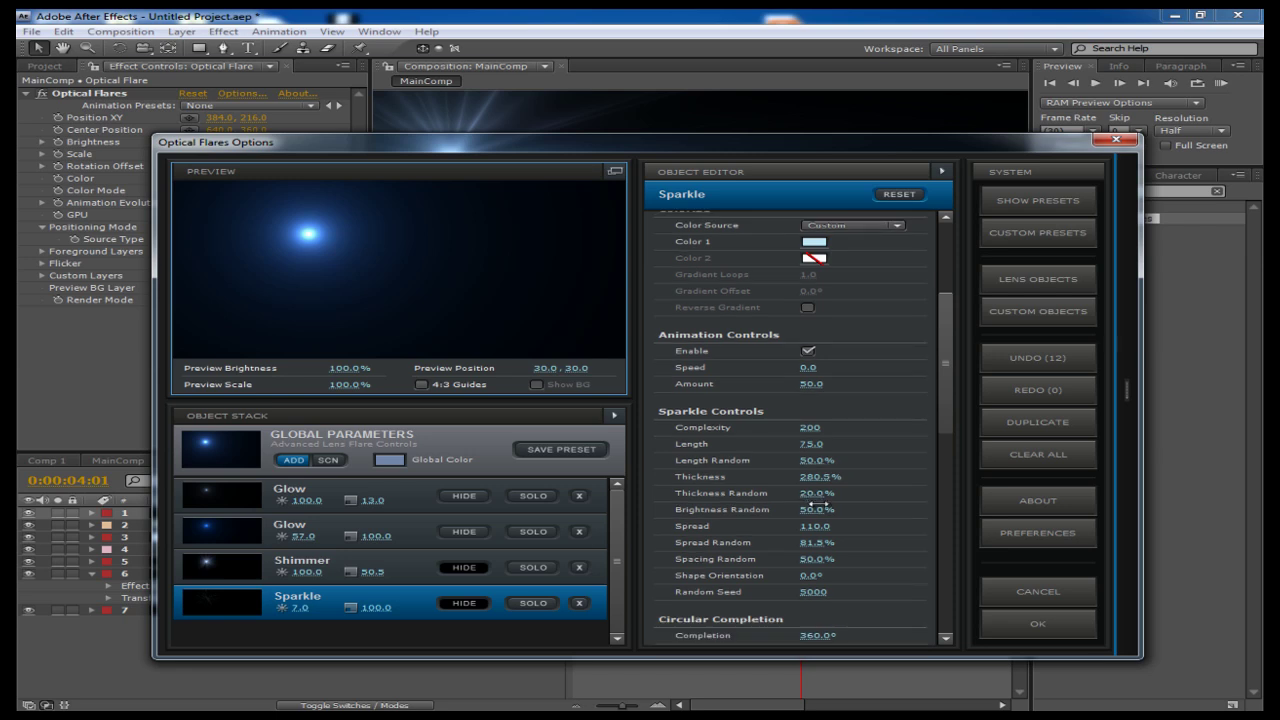
scroll(877, 551, "up", 9)
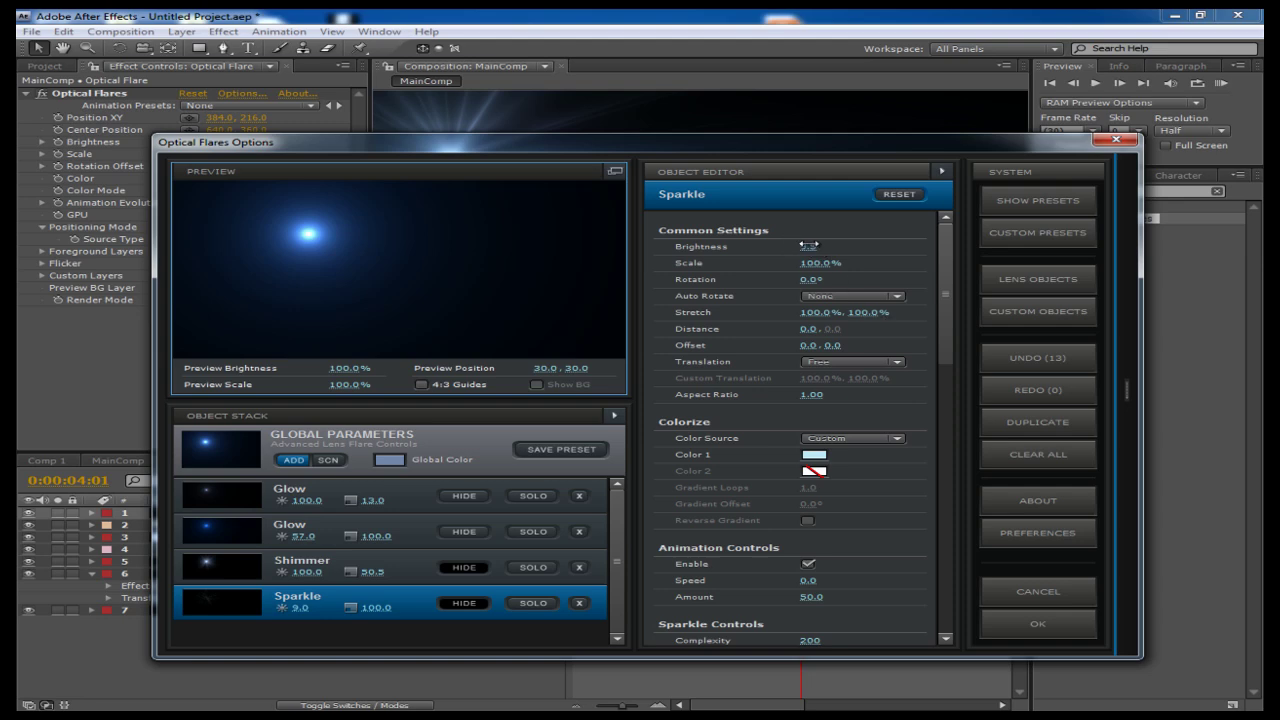
left_click(1027, 632)
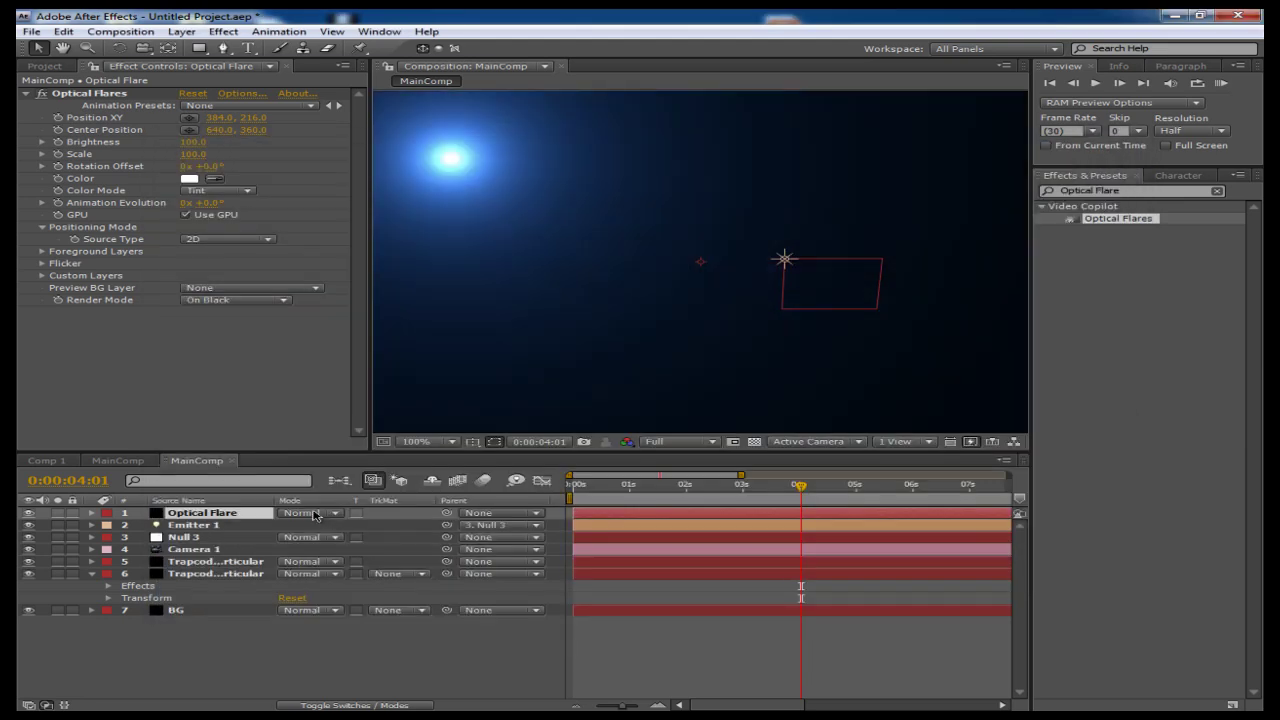
Set the Optical Flare layer's blending mode to Add
left_click(316, 516)
left_click(340, 262)
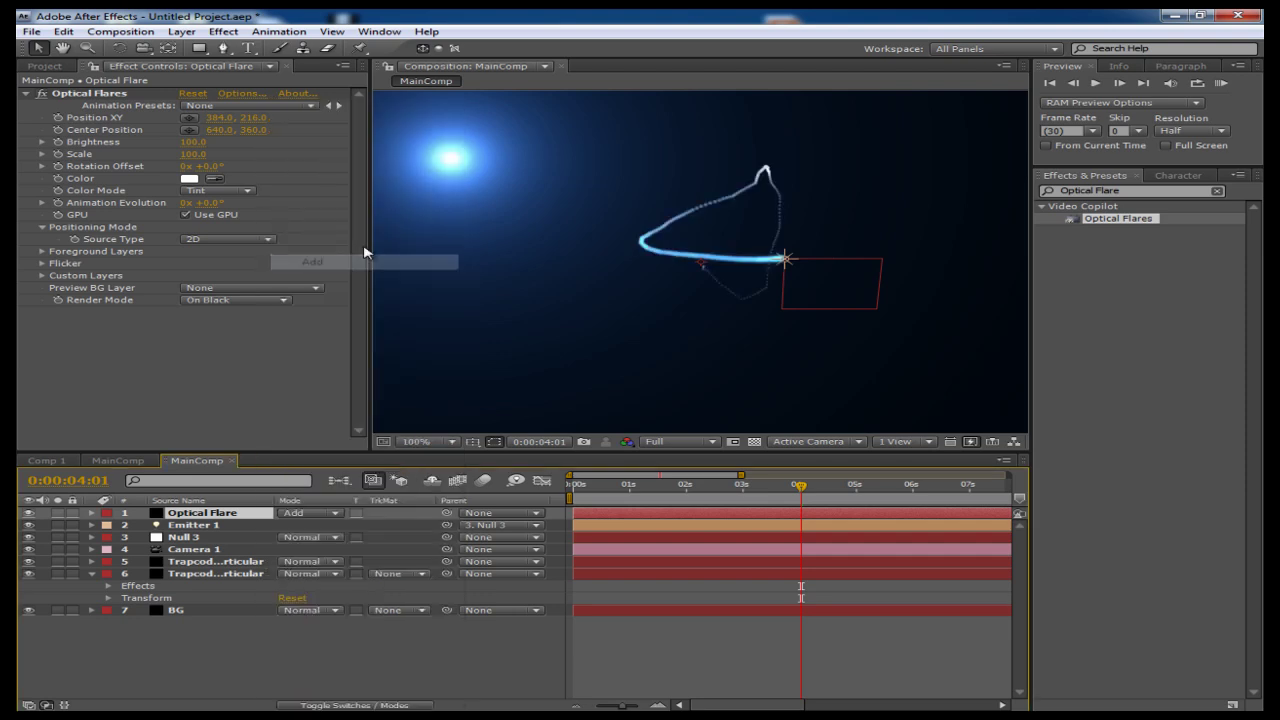
scroll(706, 268, "down", 2)
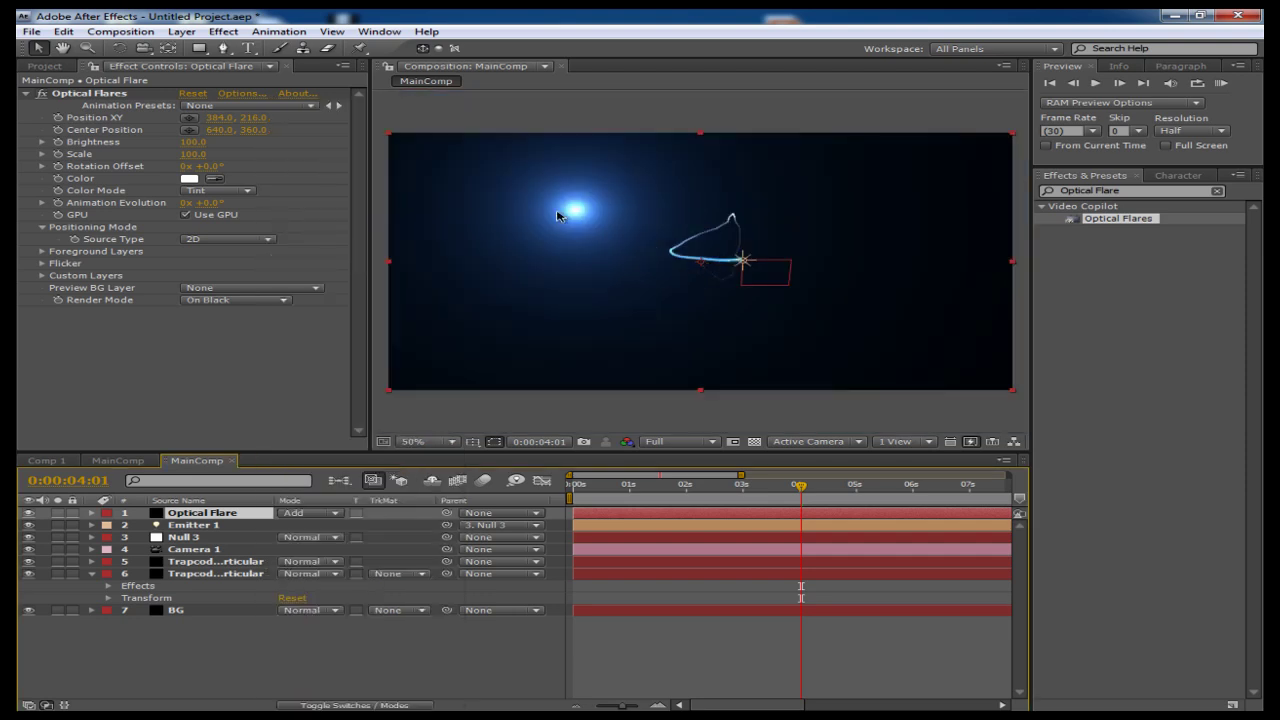
Set the Optical Flares Source Type to Track Lights and scrub to 0:00:02:23 to check the flare's position
left_click(107, 95)
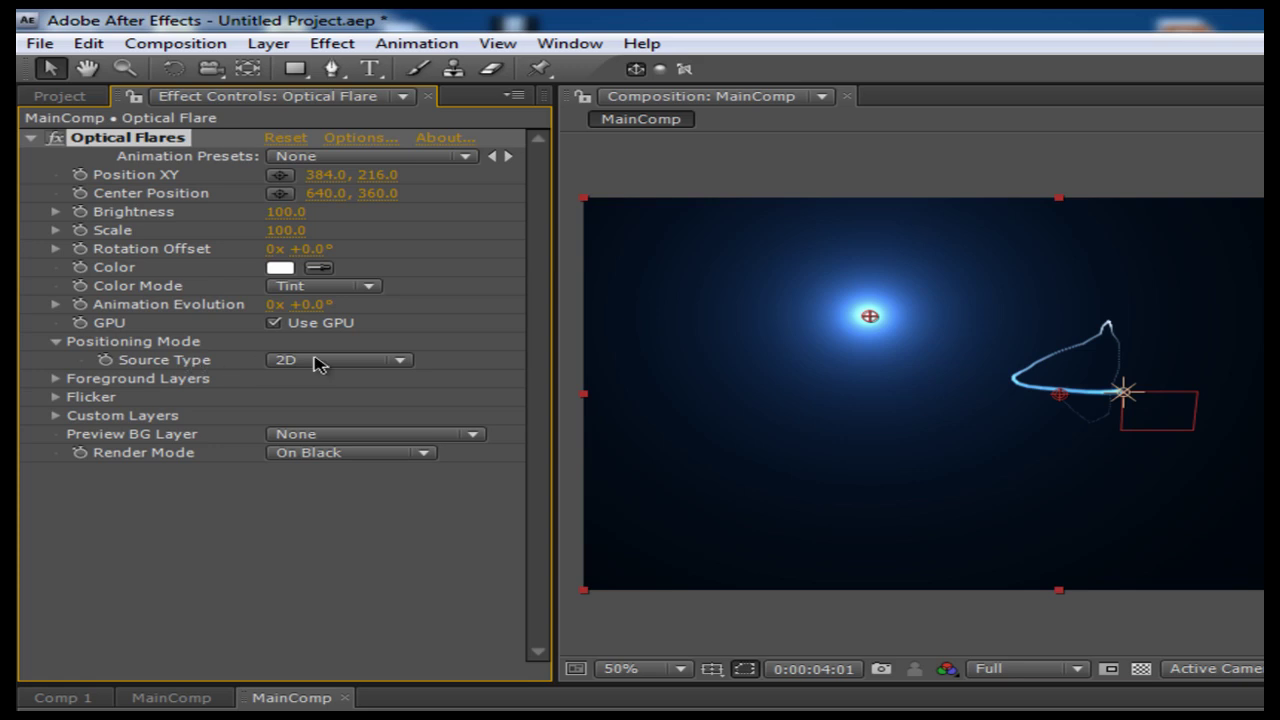
left_click(316, 364)
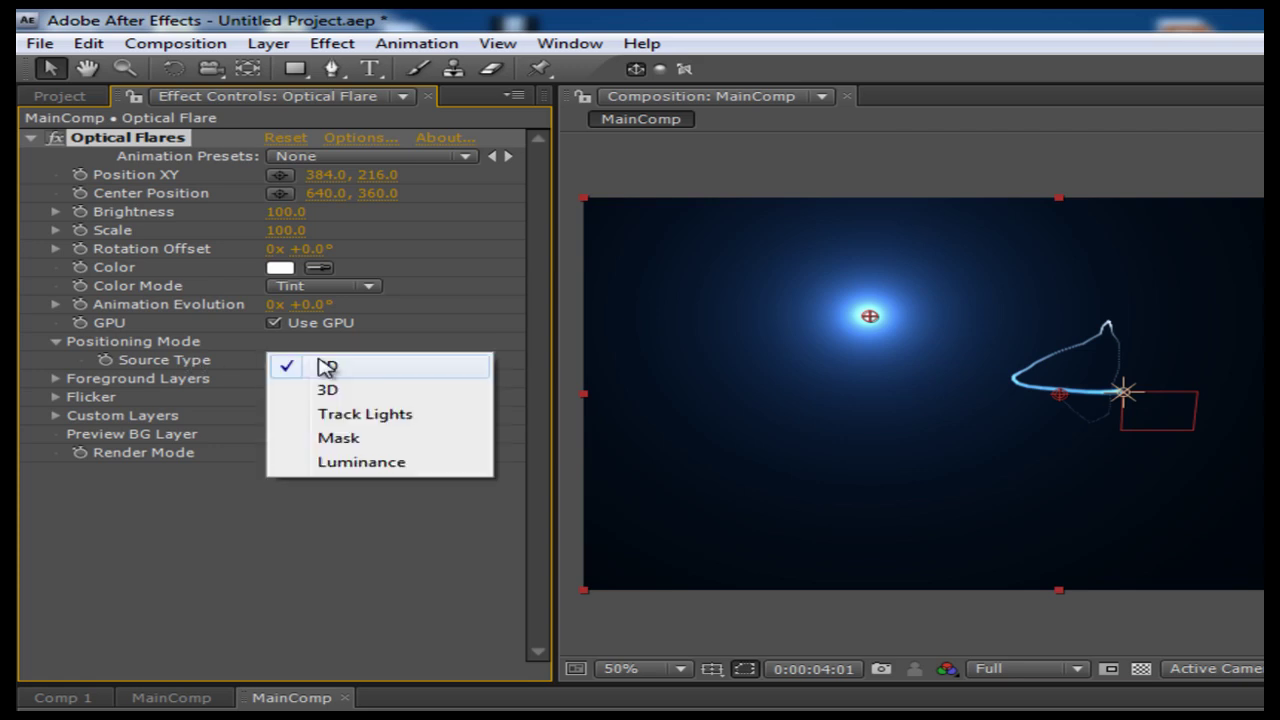
left_click(388, 416)
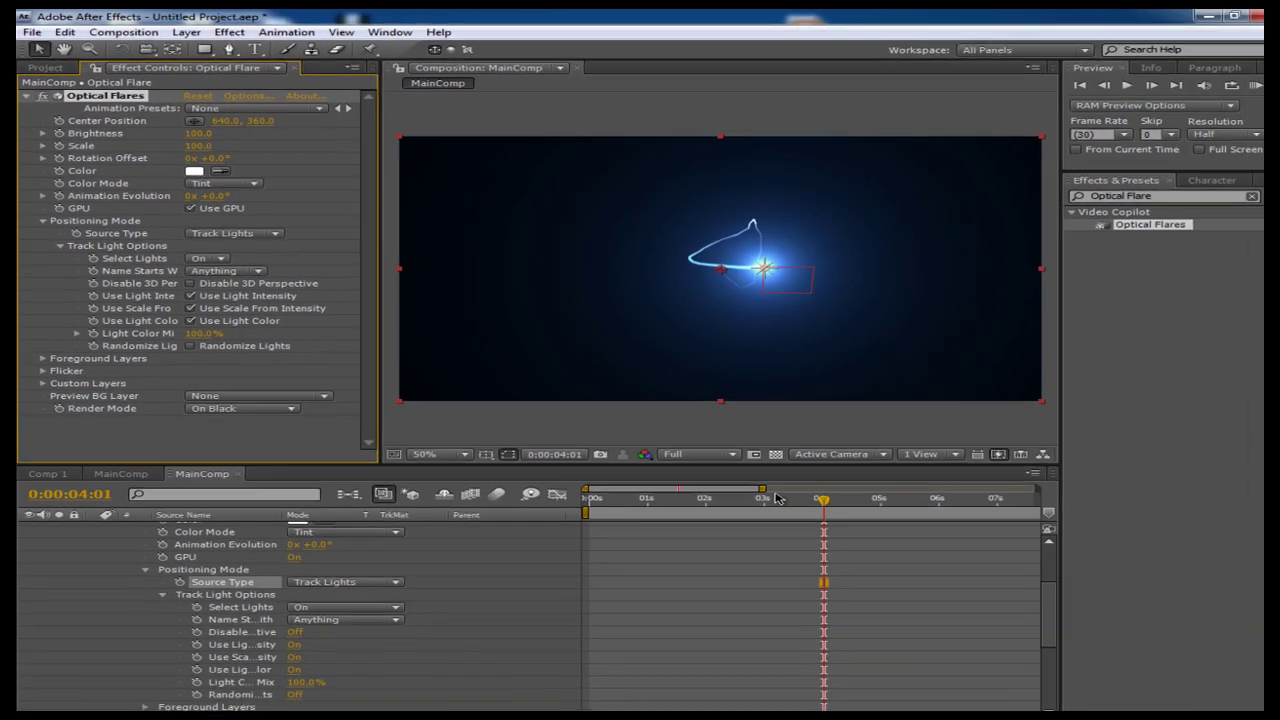
left_click_drag(800, 485, 731, 486)
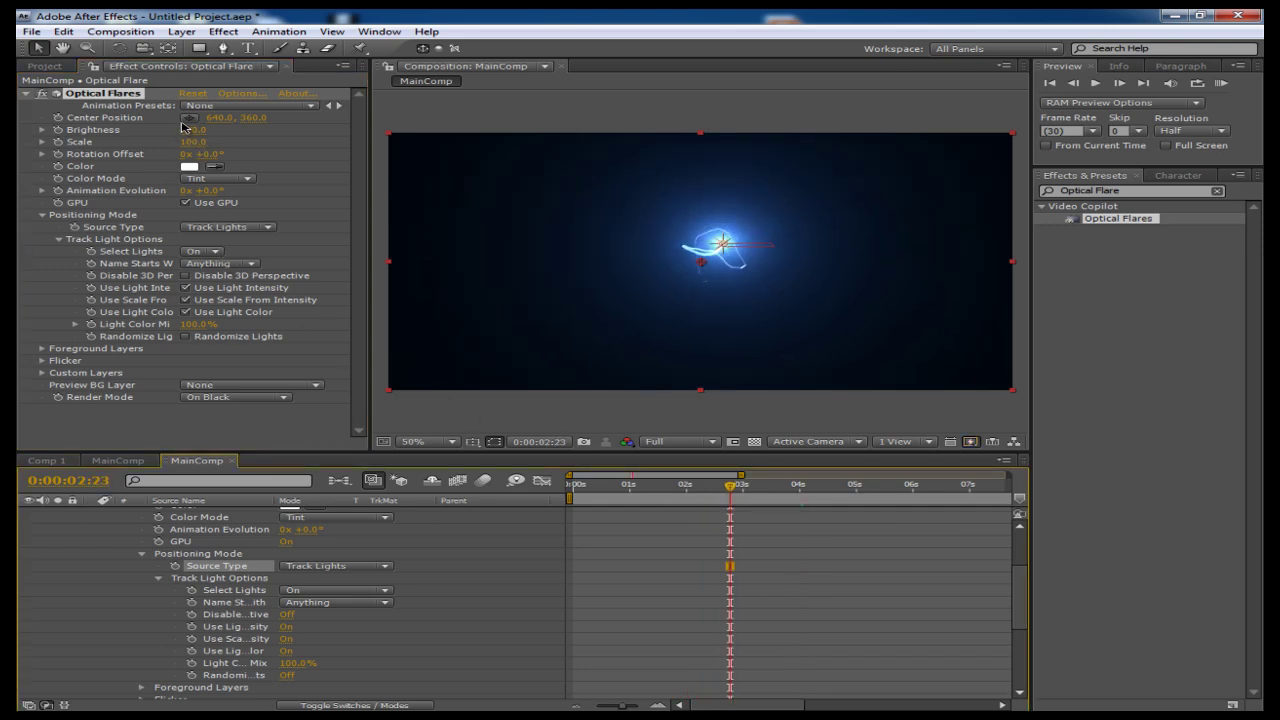
Lower the Optical Flares Brightness to 40 and scrub from the start to 0:00:01:16 to check the glow
left_click_drag(196, 130, 186, 130)
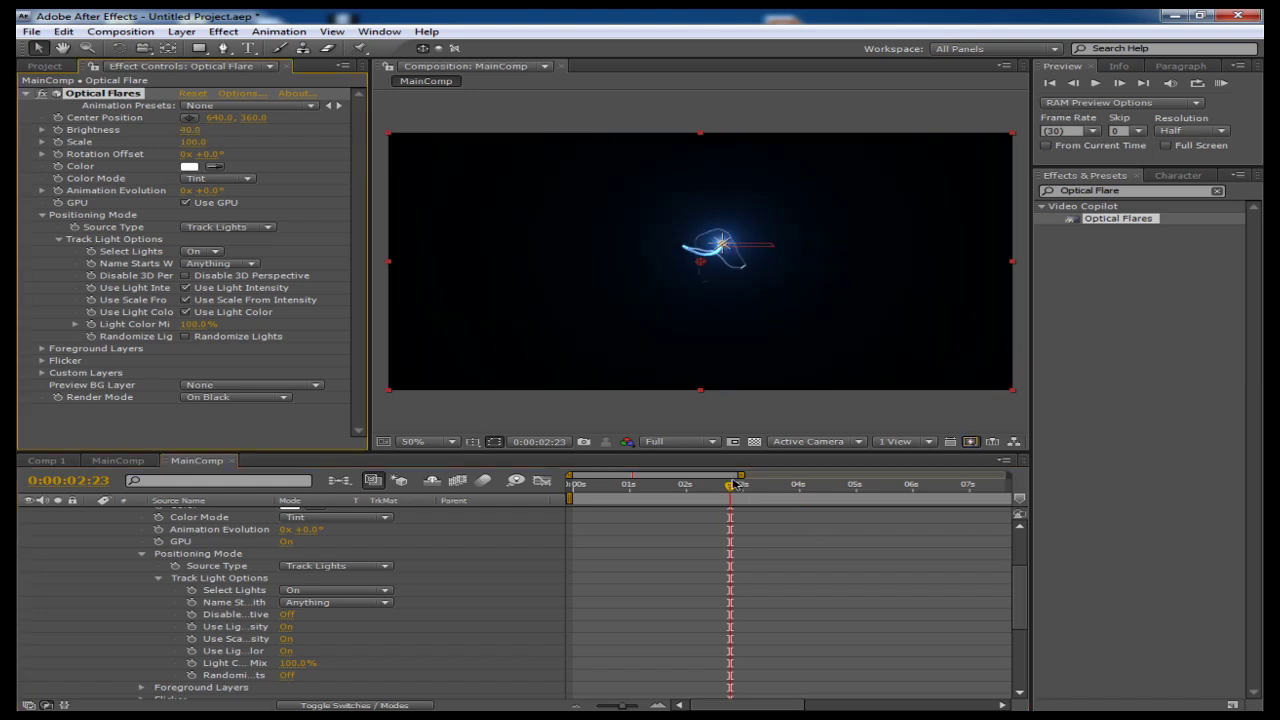
left_click_drag(697, 487, 731, 487)
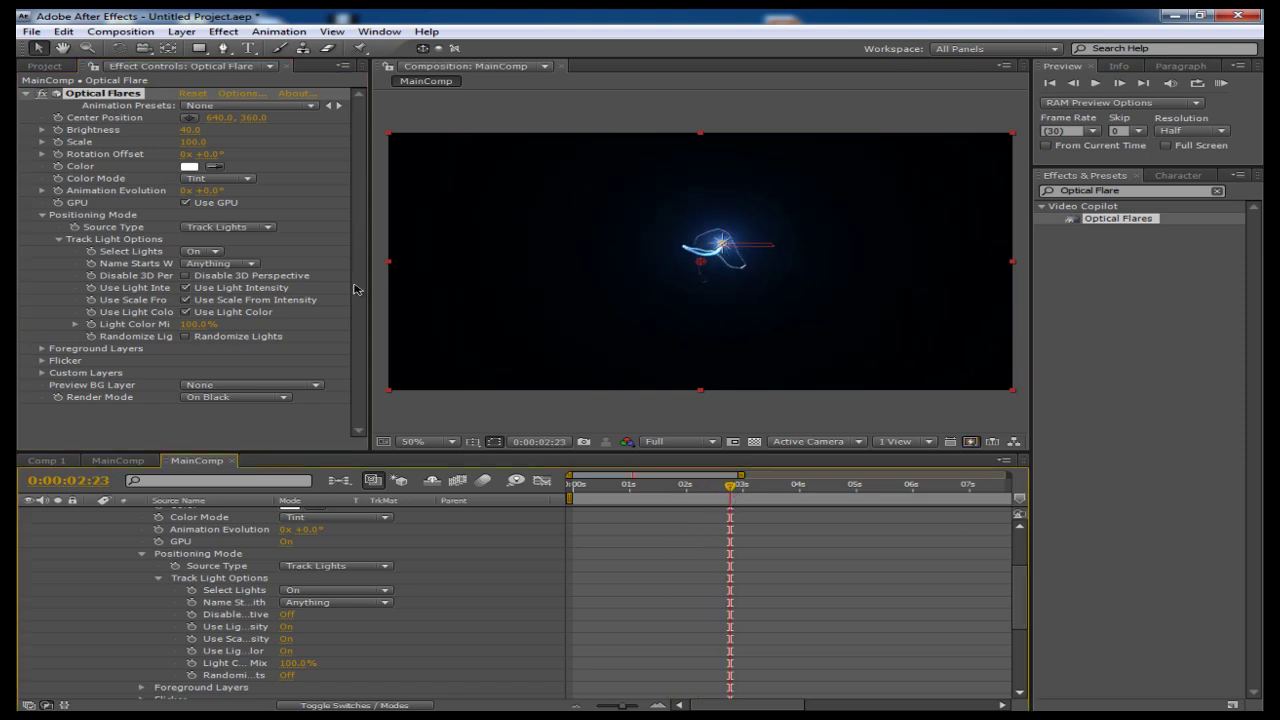
key("Home")
scroll(457, 537, "up", 3)
scroll(459, 541, "down", 5)
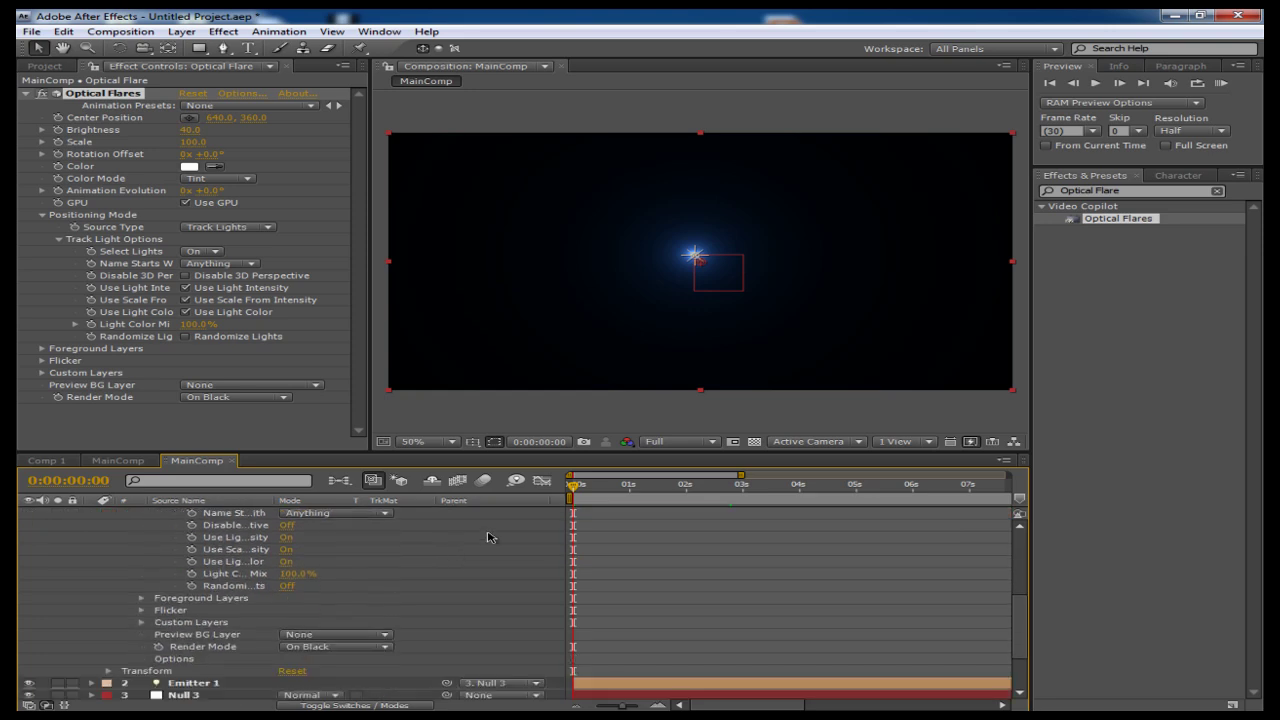
left_click_drag(581, 487, 659, 487)
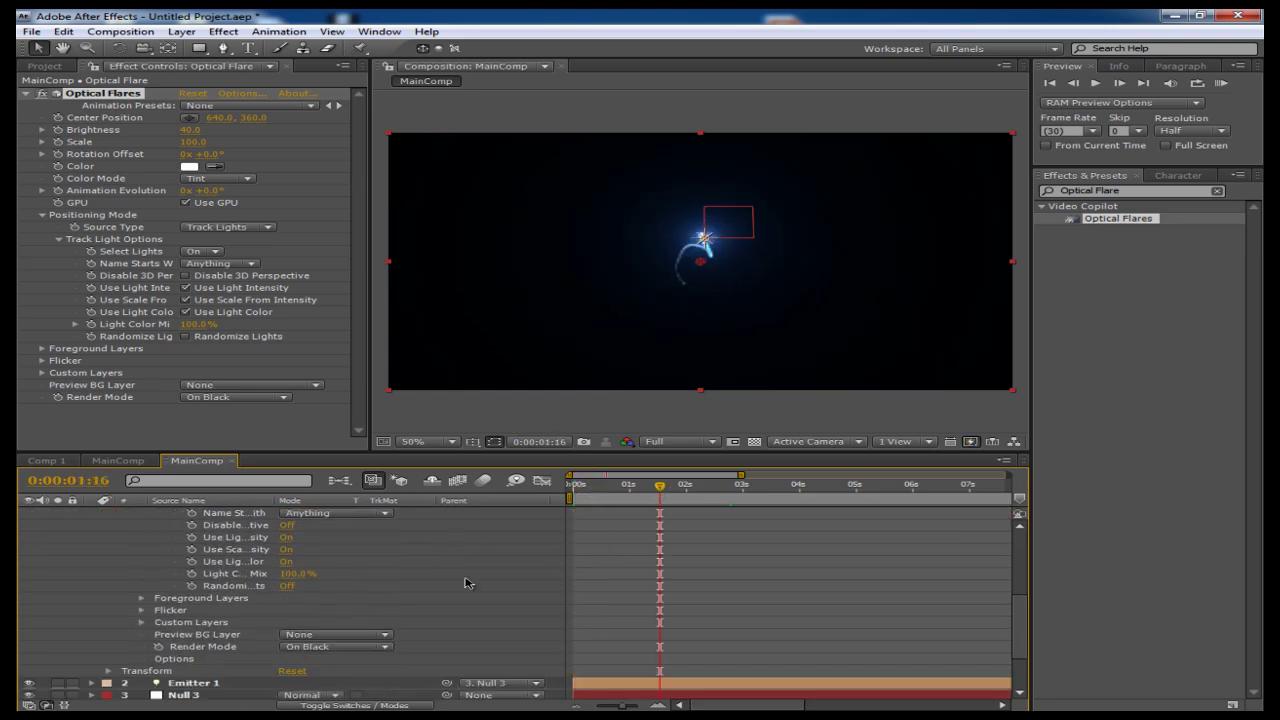
Change Null 3's Position expression to wiggle(3,500)
scroll(465, 583, "down", 2)
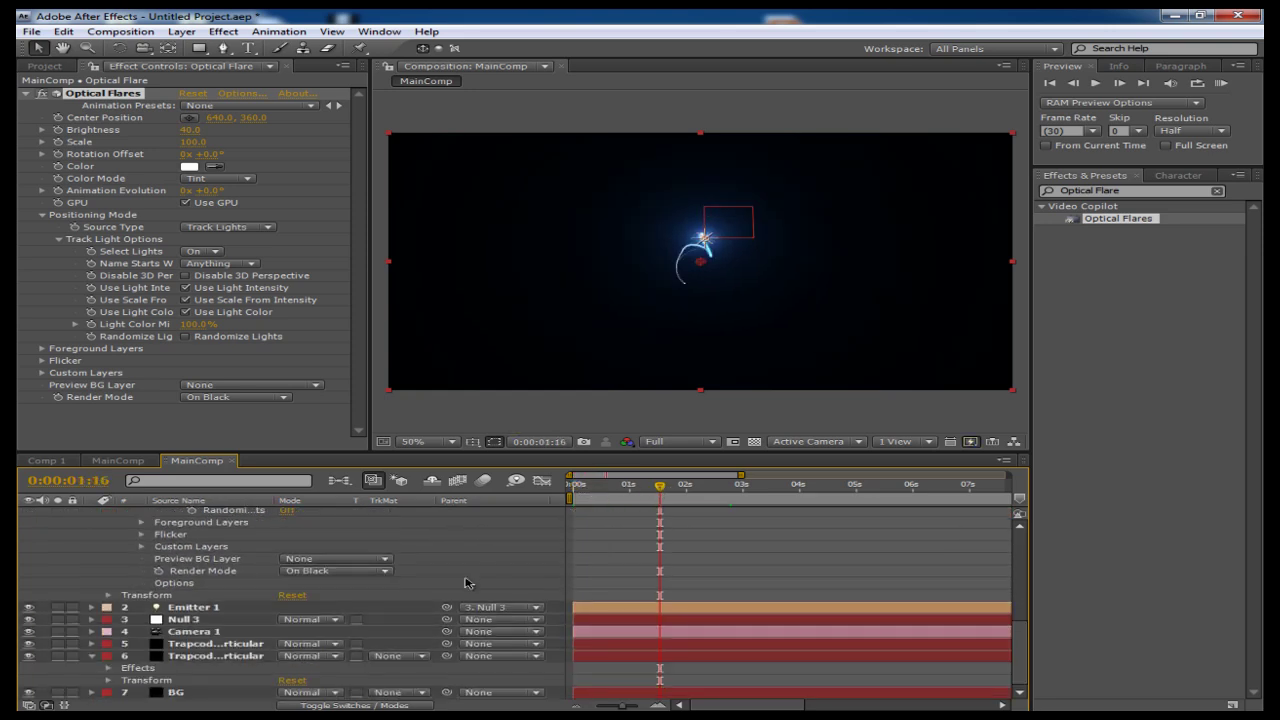
left_click(222, 632)
left_click(205, 619)
key("e")
key("e")
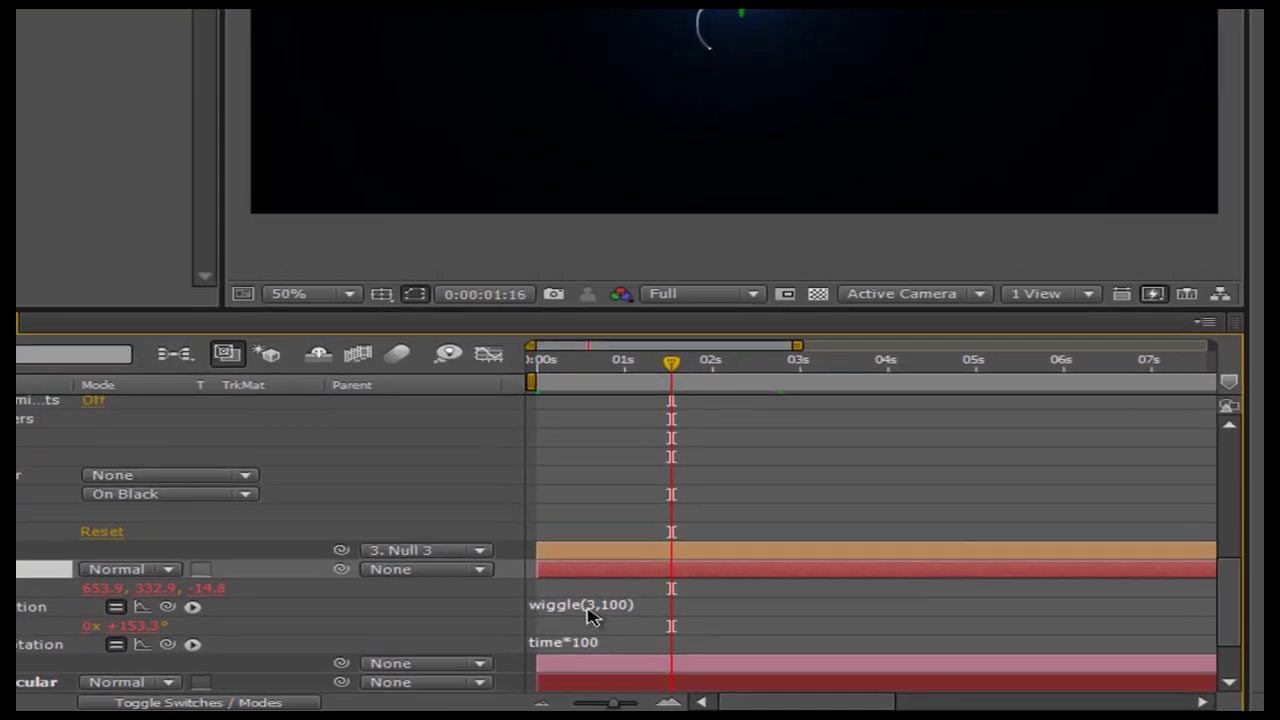
left_click(623, 641)
left_click(622, 603)
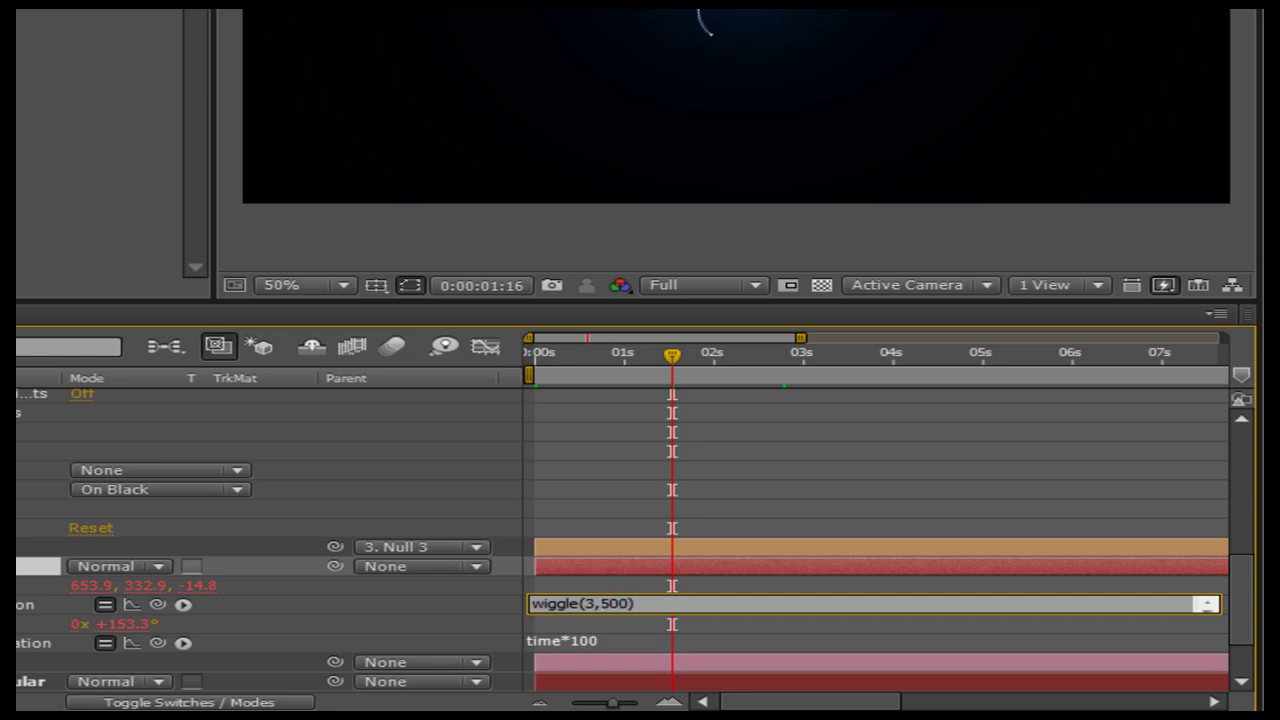
left_click(389, 291)
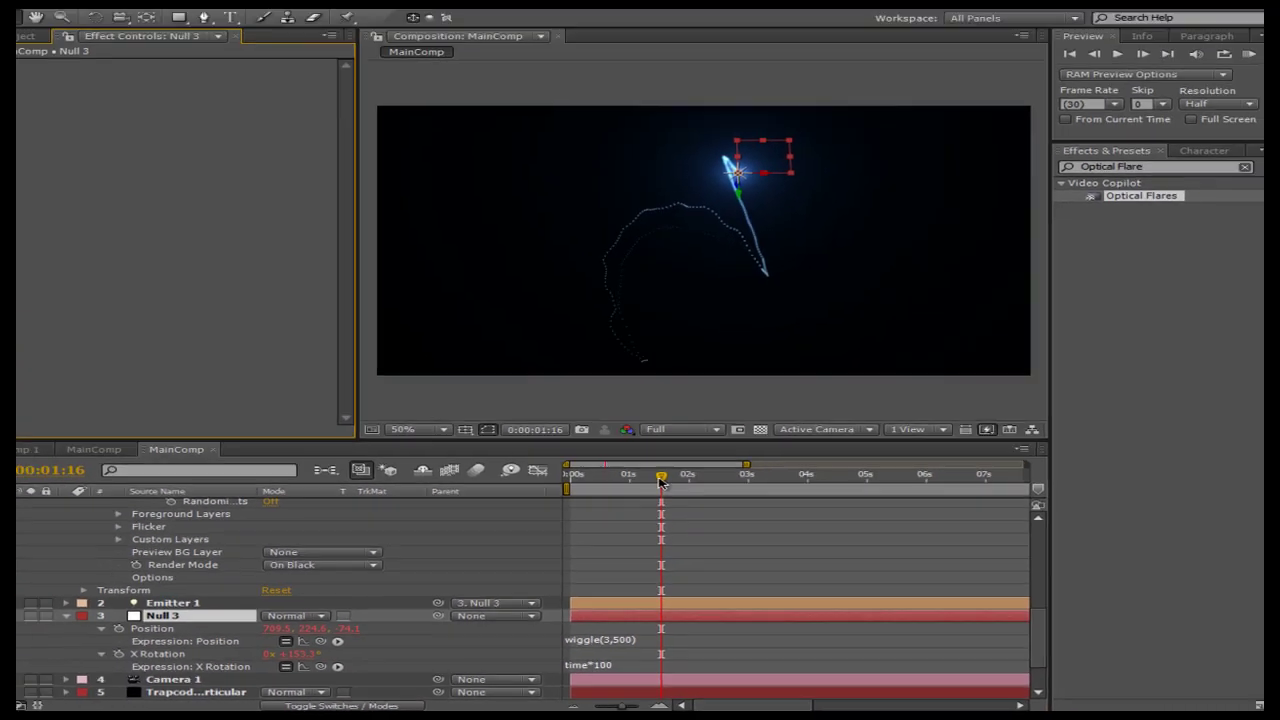
Scrub through the first seconds of the timeline to check the light trail's motion
left_click(600, 358)
left_click(595, 488)
scroll(700, 620, "down", 2)
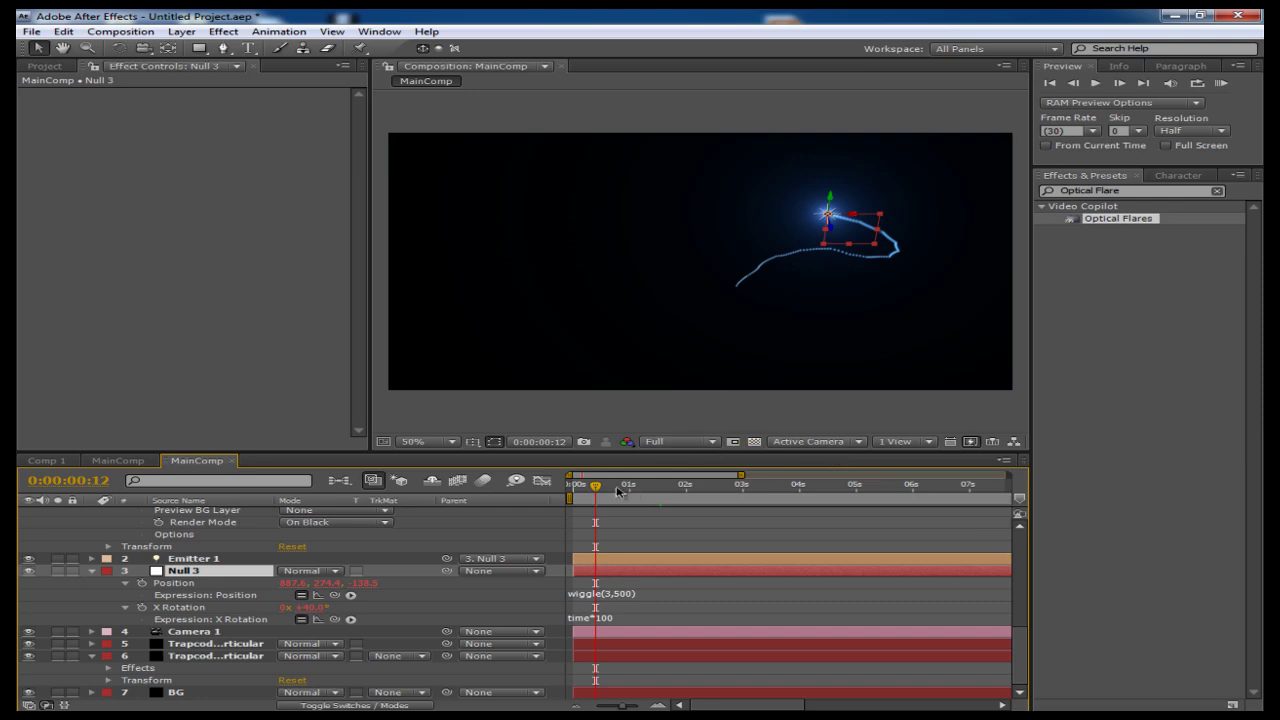
left_click_drag(590, 489, 662, 500)
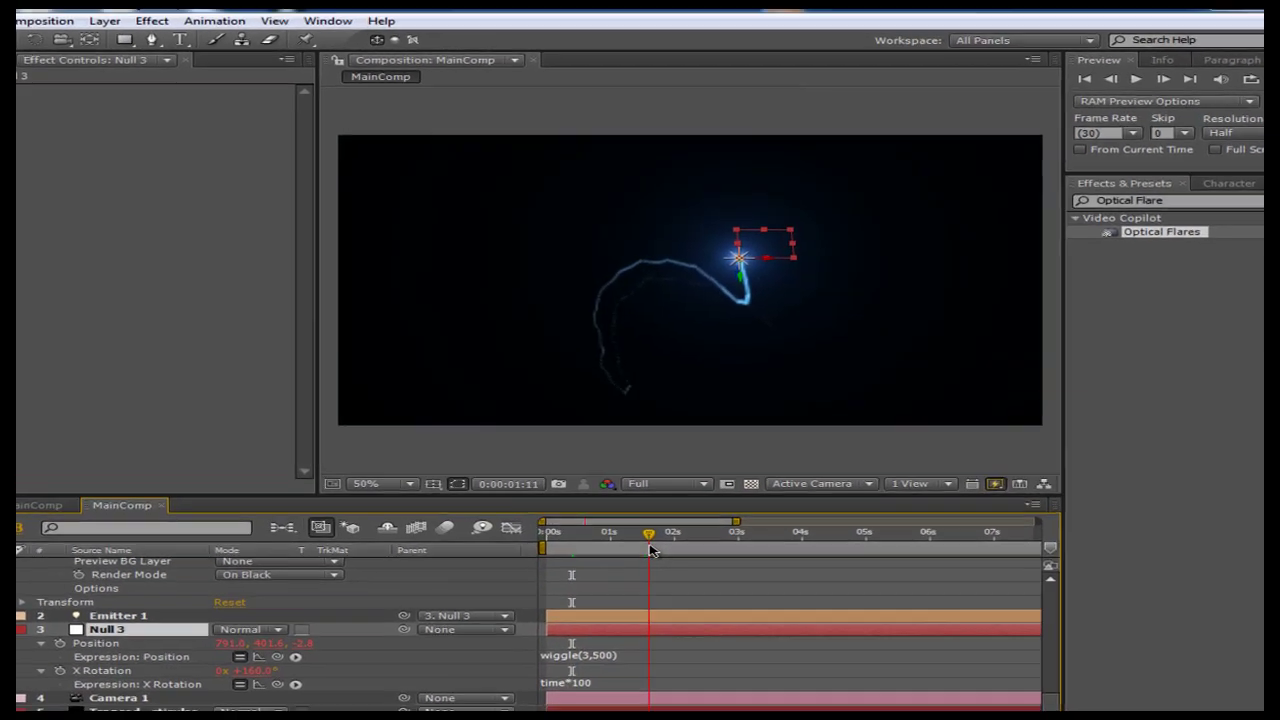
left_click_drag(650, 550, 741, 550)
left_click_drag(722, 700, 667, 700)
Play back the light-trail animation from the first frame
key("Home")
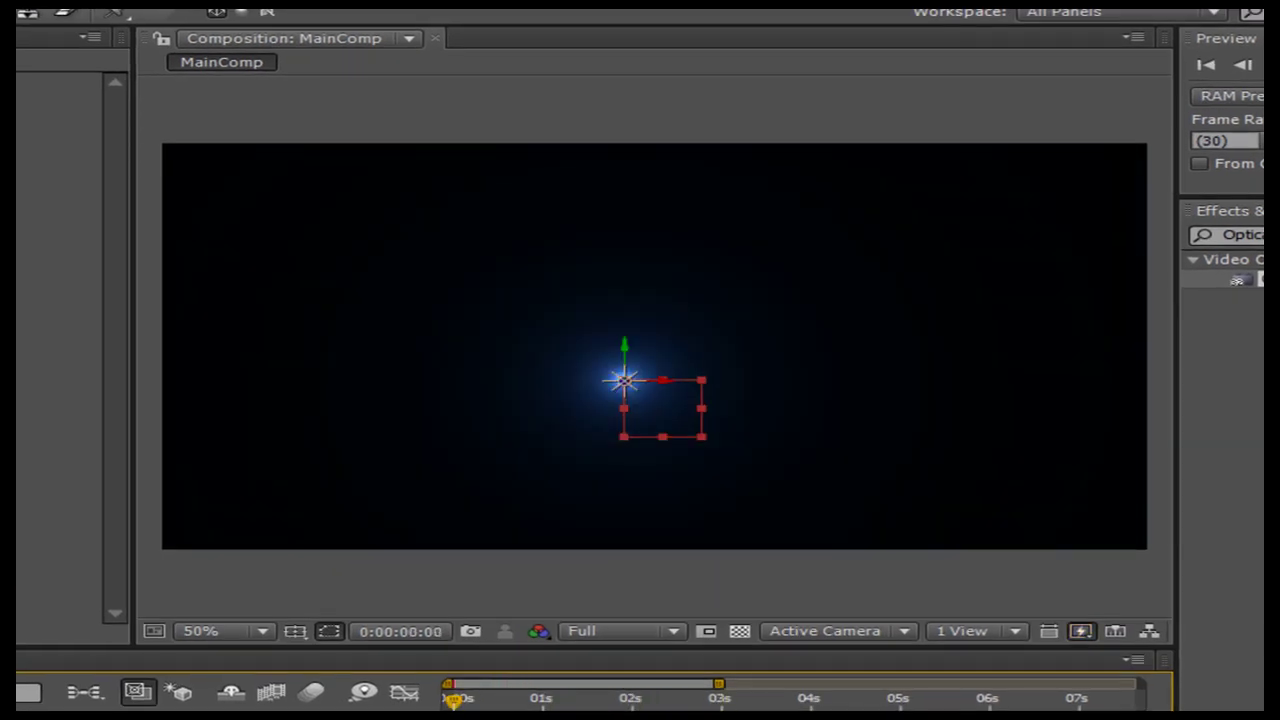
key("space")
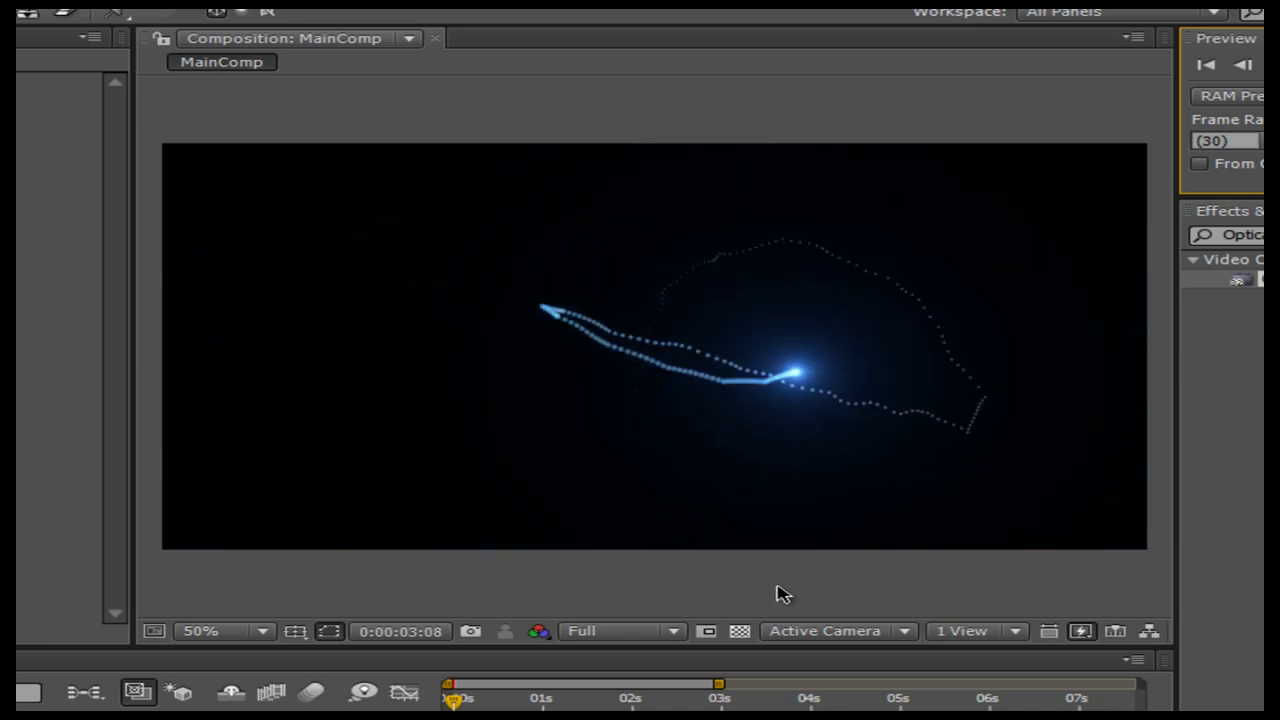
key("space")
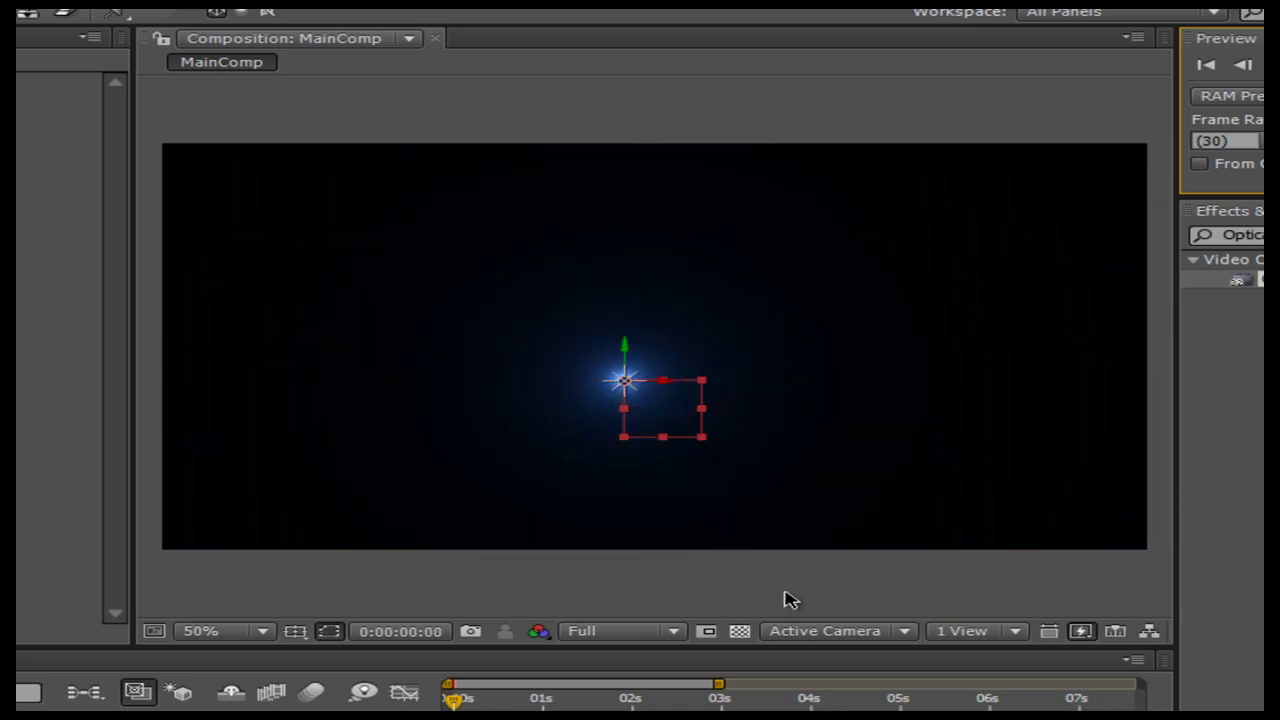
key("space")
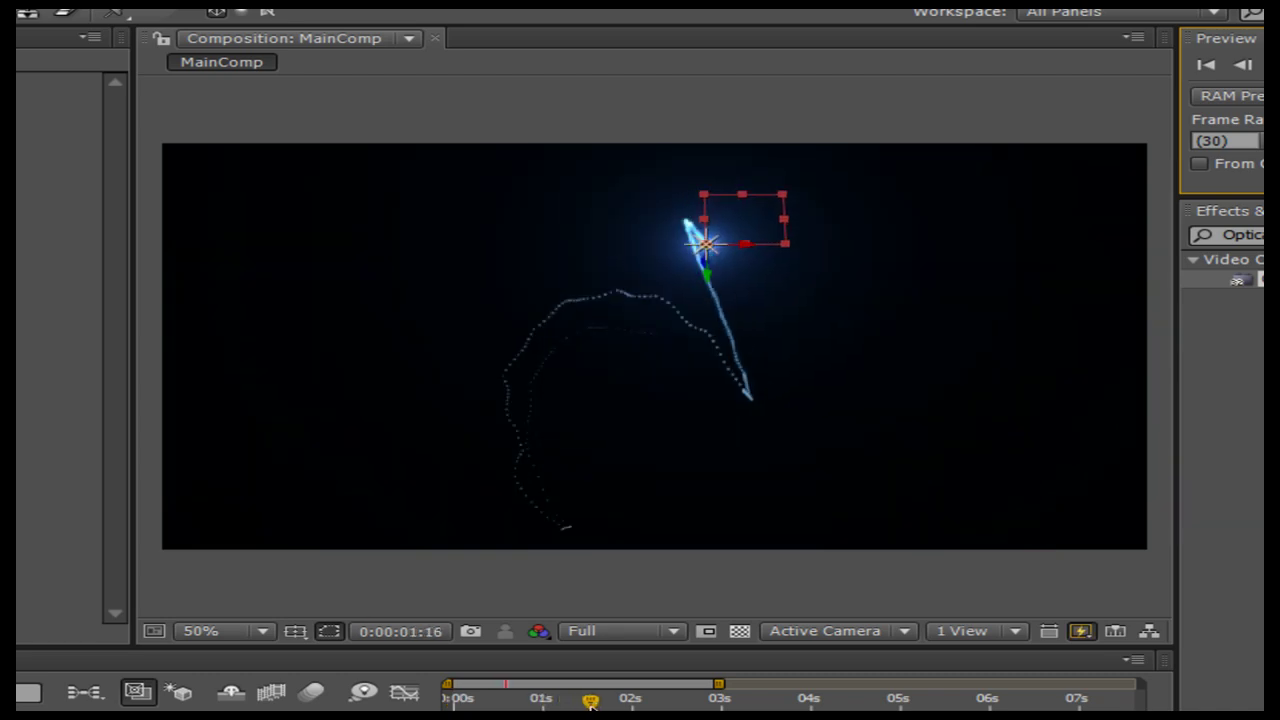